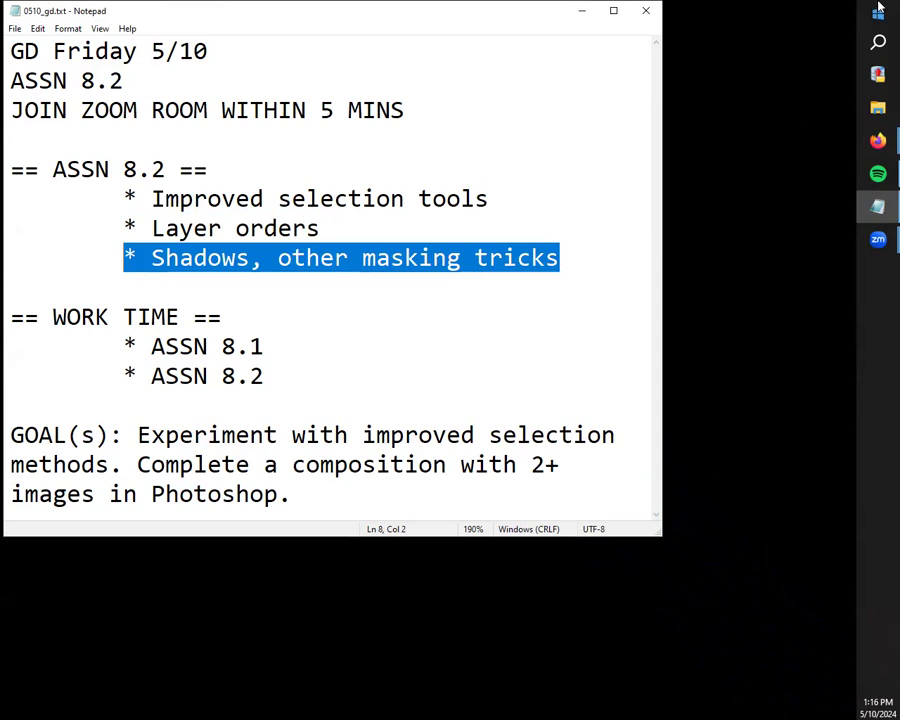
Step: Close the lesson notes and open bb-8.2v1.psd in Photoshop
left_click(645, 11)
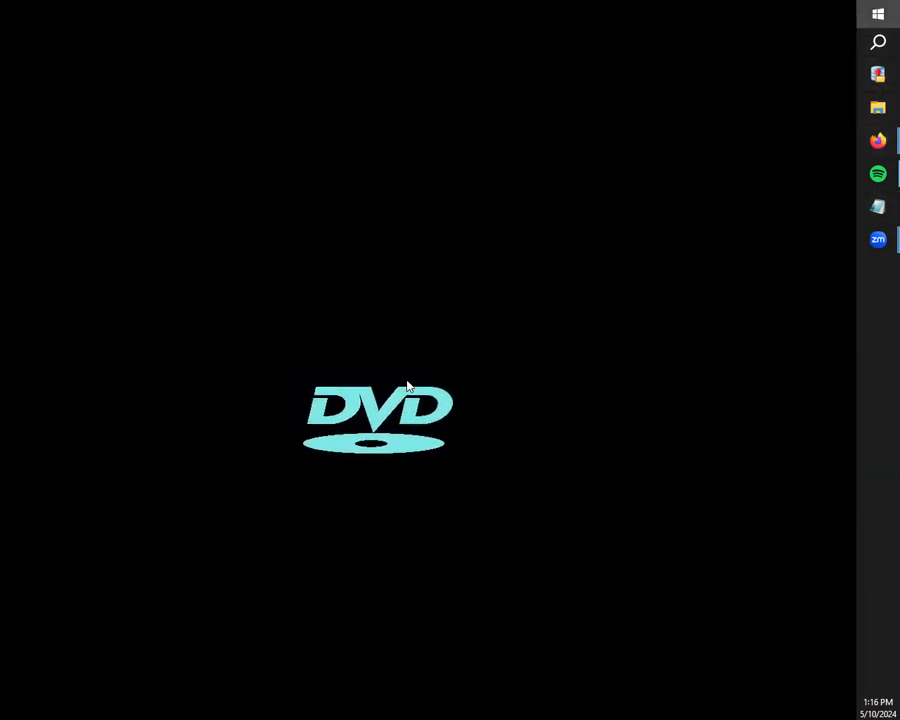
key("super")
scroll(500, 315, "down", 3)
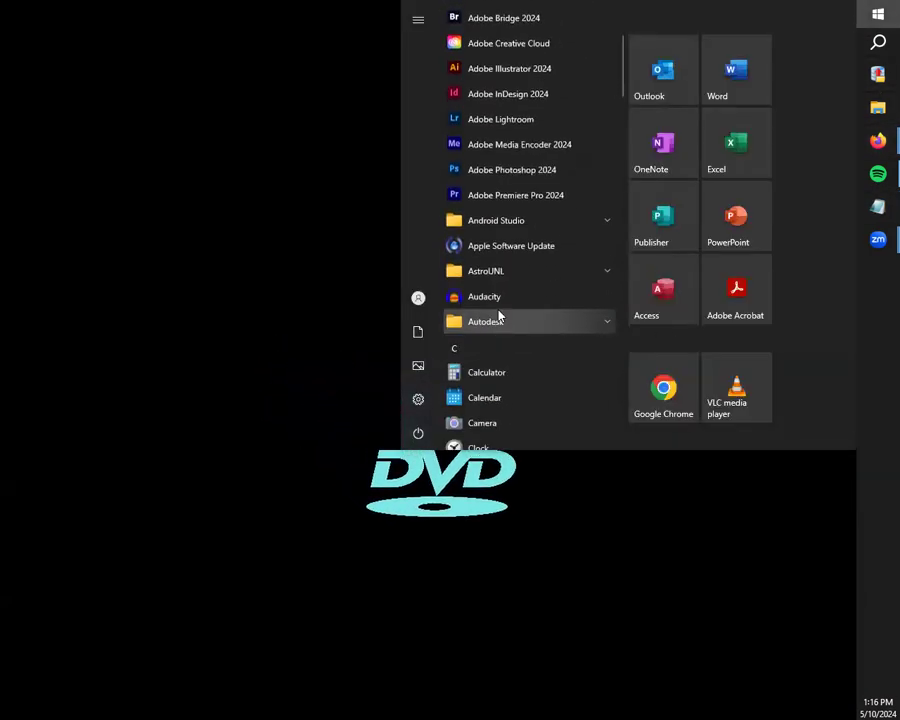
left_click(878, 110)
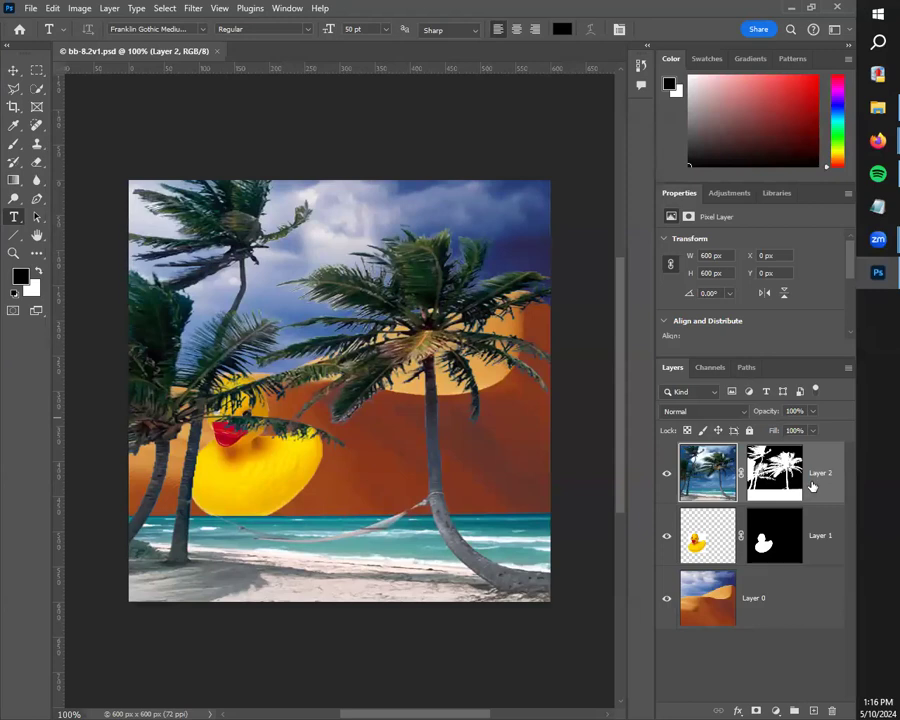
Step: Delete the masked palm tree layer from the composition and switch to the Move tool
key("Delete")
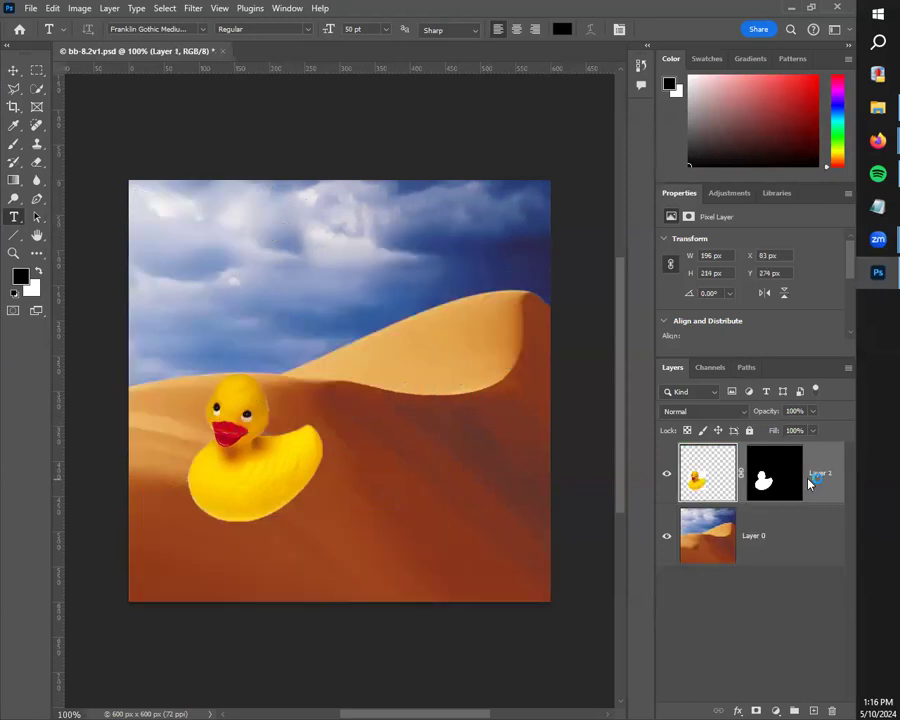
left_click(560, 636)
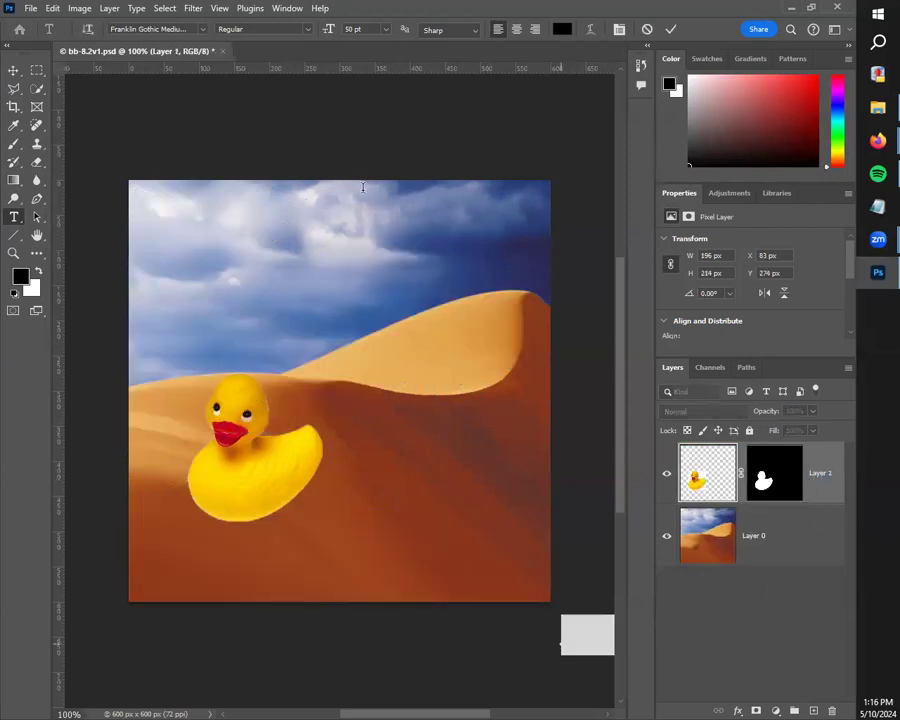
left_click(11, 72)
key("Delete")
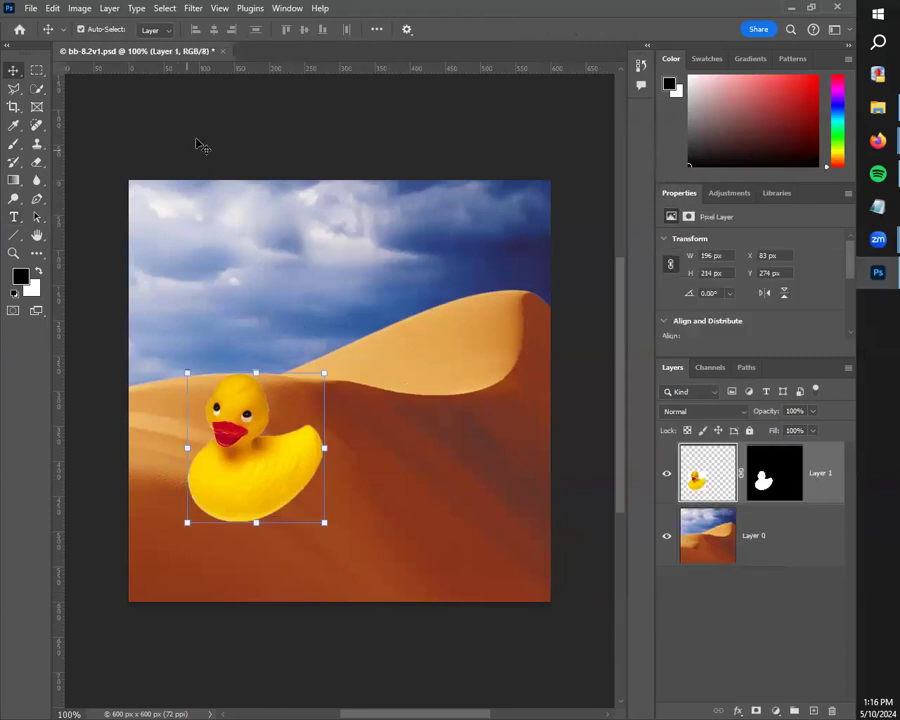
Step: Move the rubber duck down and left on the dune, to about X 38 px, Y 340 px
left_click(102, 108)
left_click(498, 508)
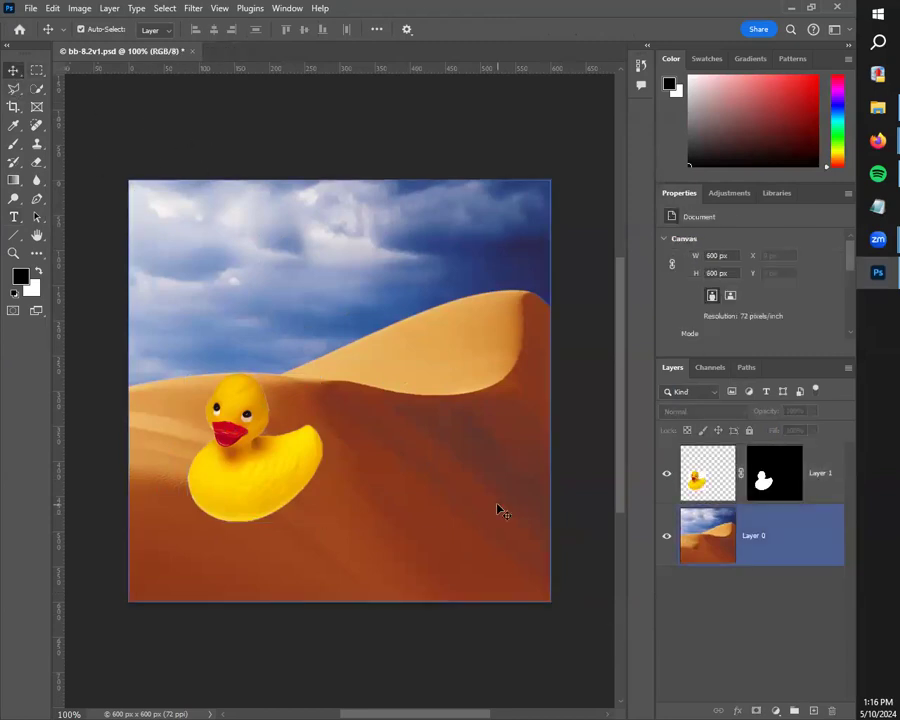
left_click_drag(243, 488, 217, 523)
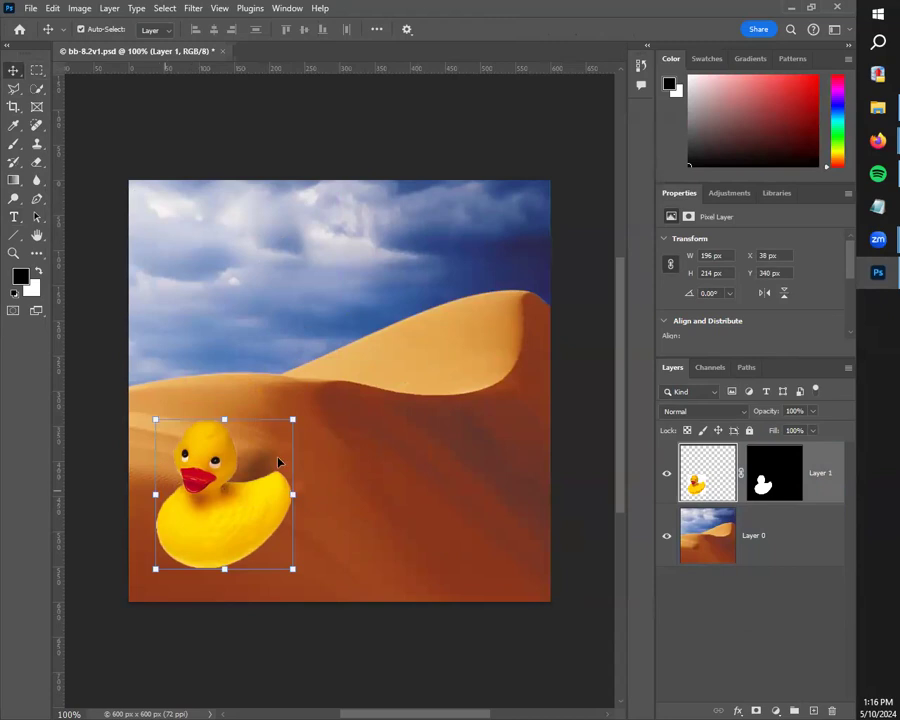
left_click(343, 460)
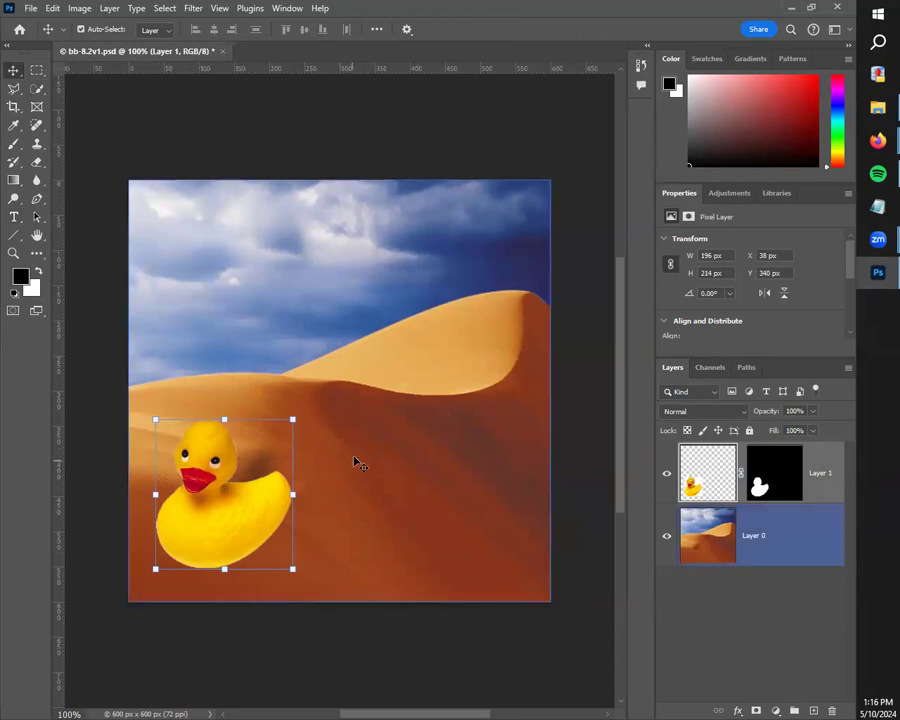
left_click(212, 150)
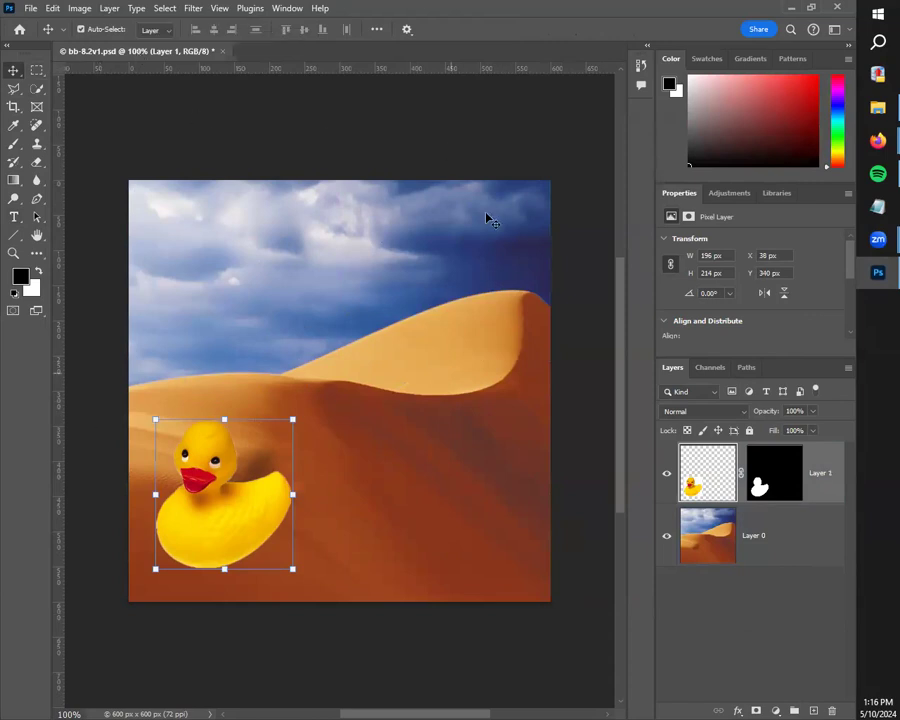
Step: Open the image Copy of Palm Tree (CMYK).tif from the Ducky, Dune, Palm Tree folder
left_click(36, 8)
left_click(48, 36)
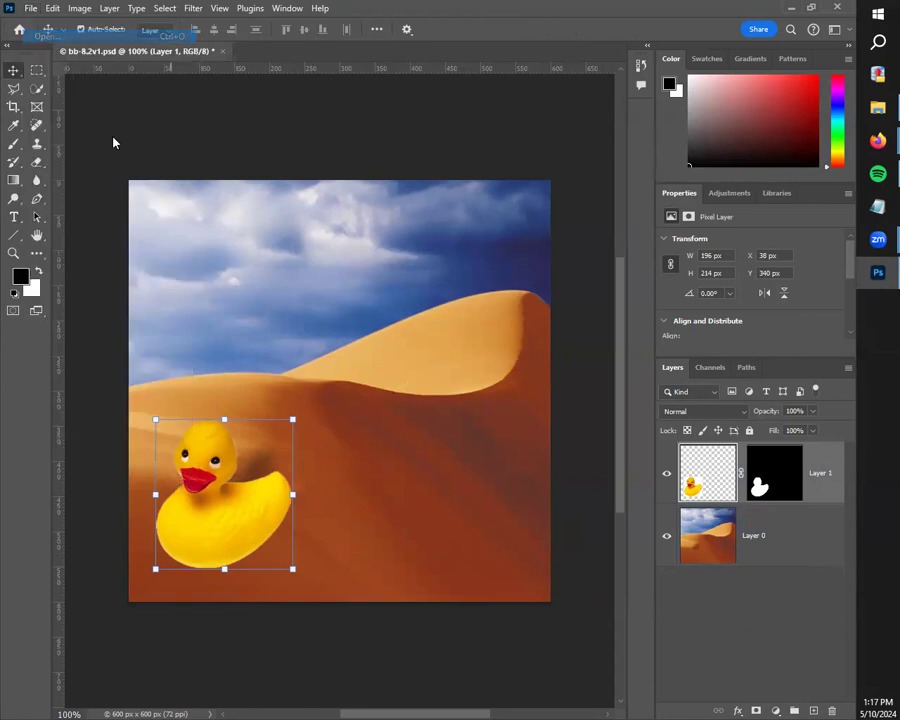
left_click(305, 130)
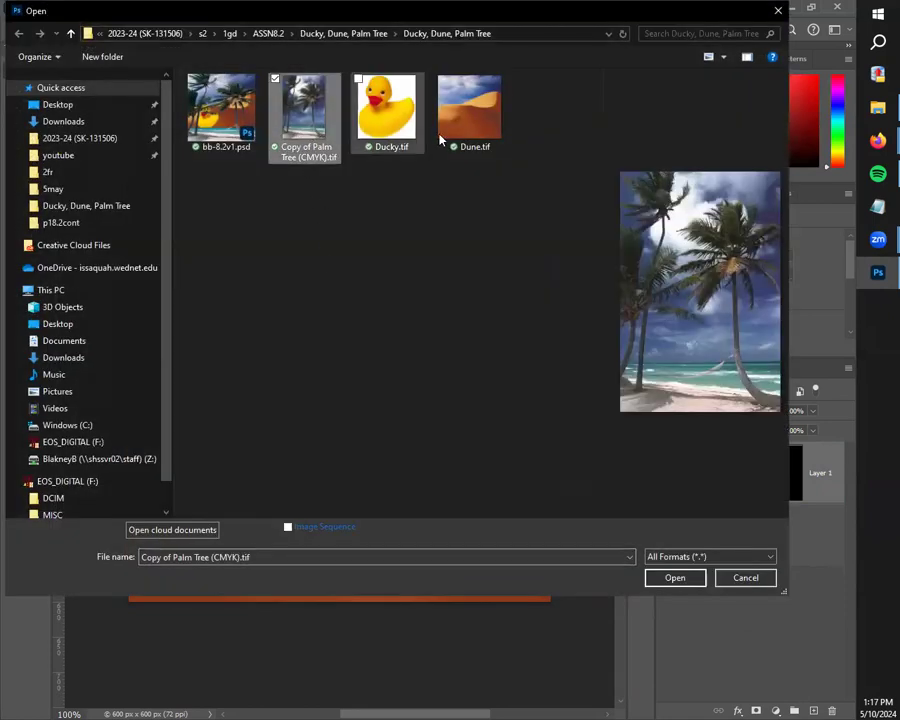
left_click(679, 578)
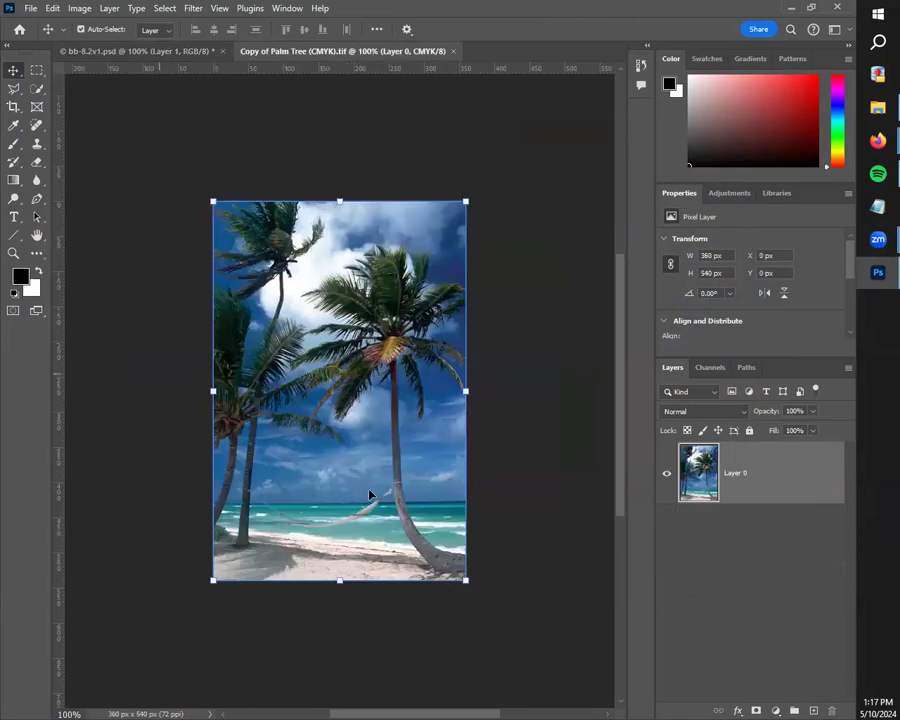
left_click(830, 585)
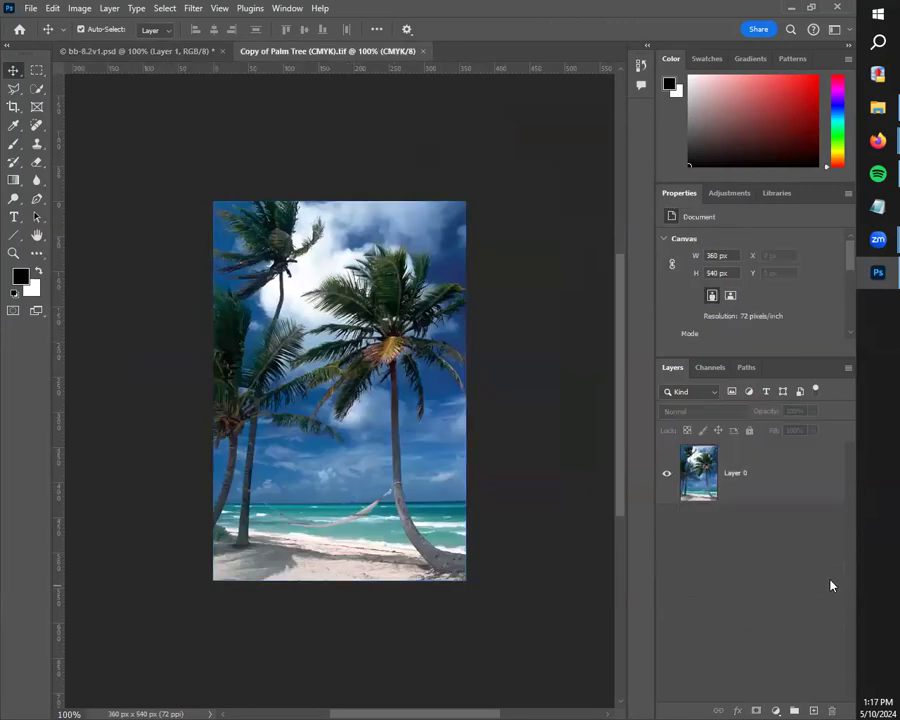
Step: Choose the Magic Wand tool and make the palm tree photo's Layer 0 active
left_click(824, 474)
left_click(733, 495)
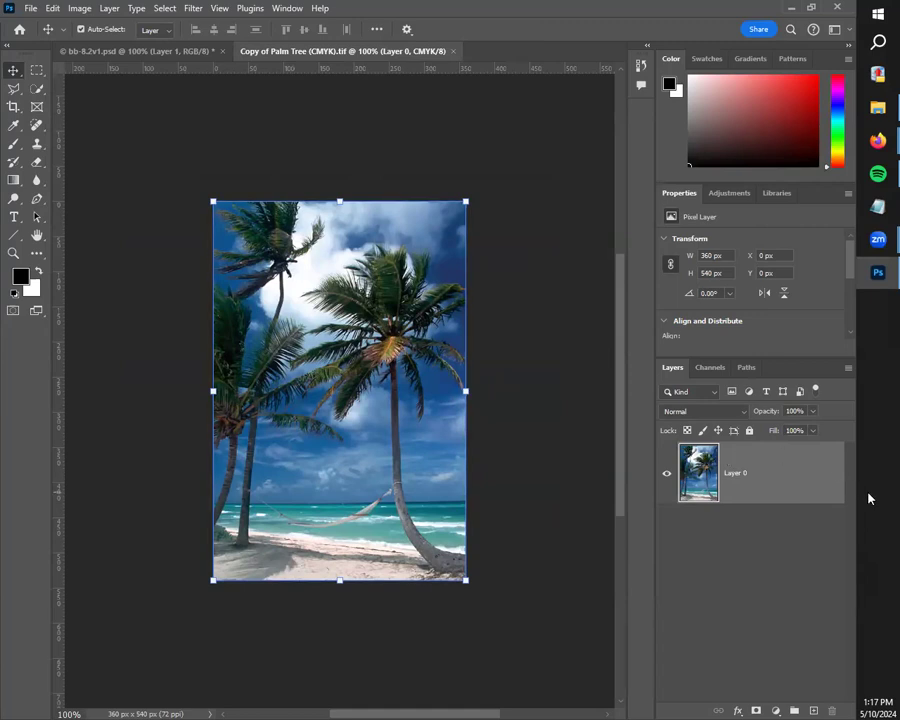
left_click(170, 128)
scroll(352, 333, "up", 2)
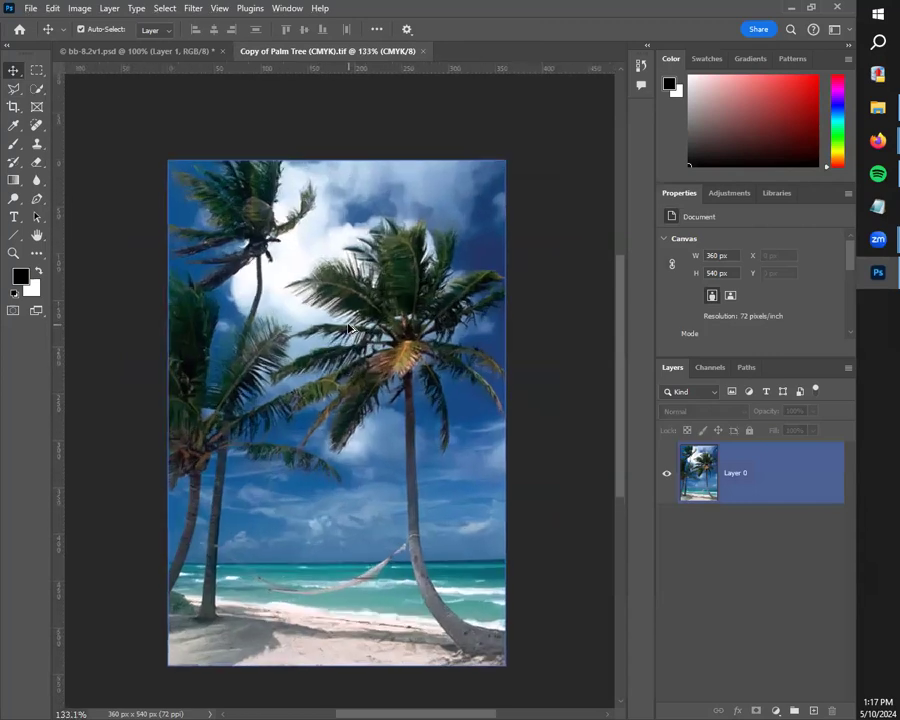
scroll(350, 333, "up", 1)
scroll(372, 374, "down", 1)
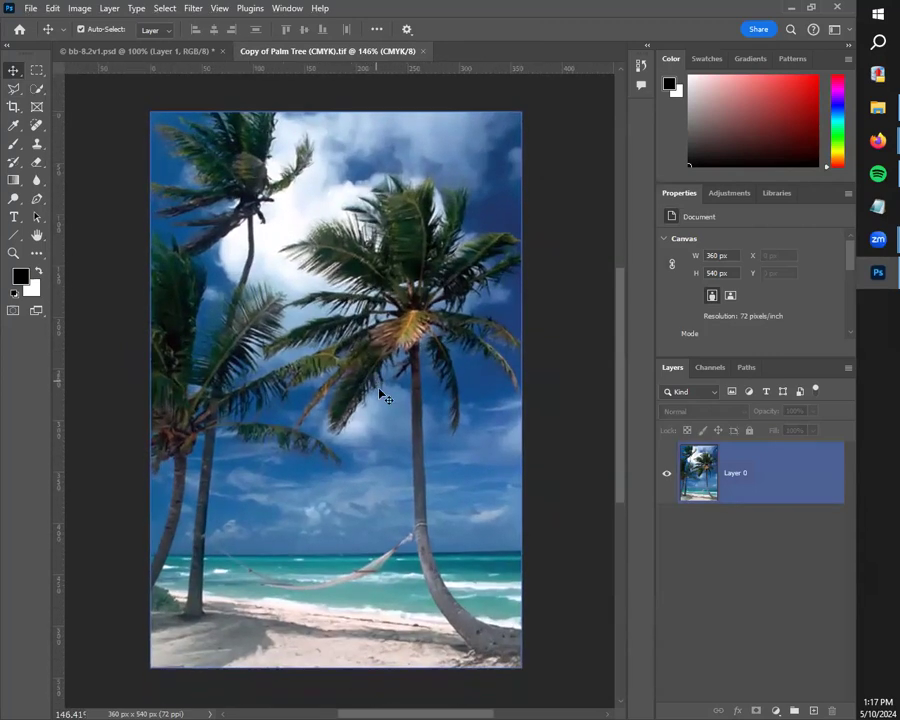
left_click(36, 90)
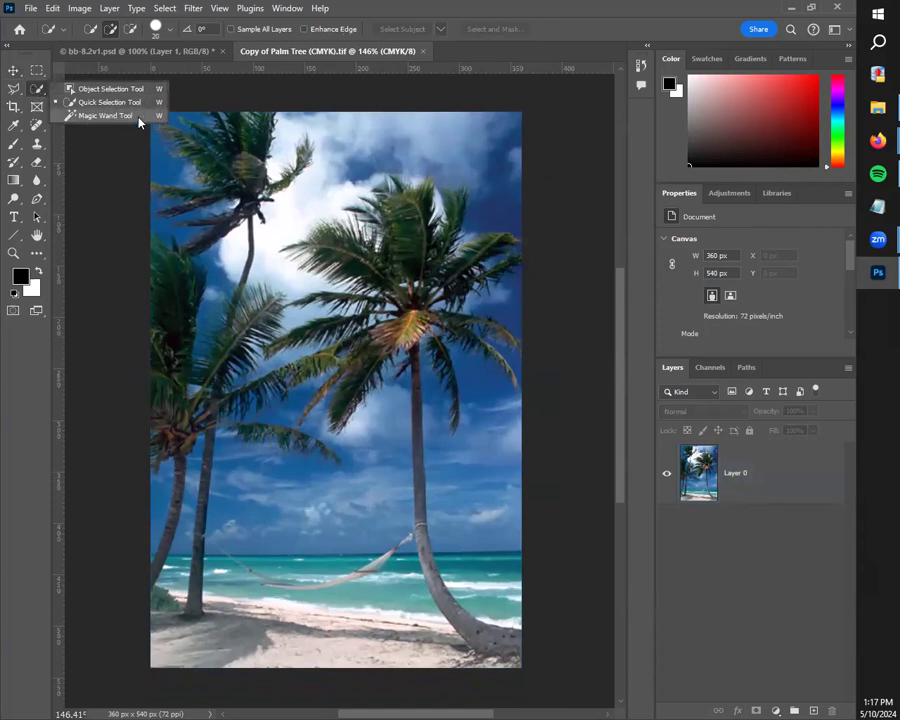
left_click(120, 115)
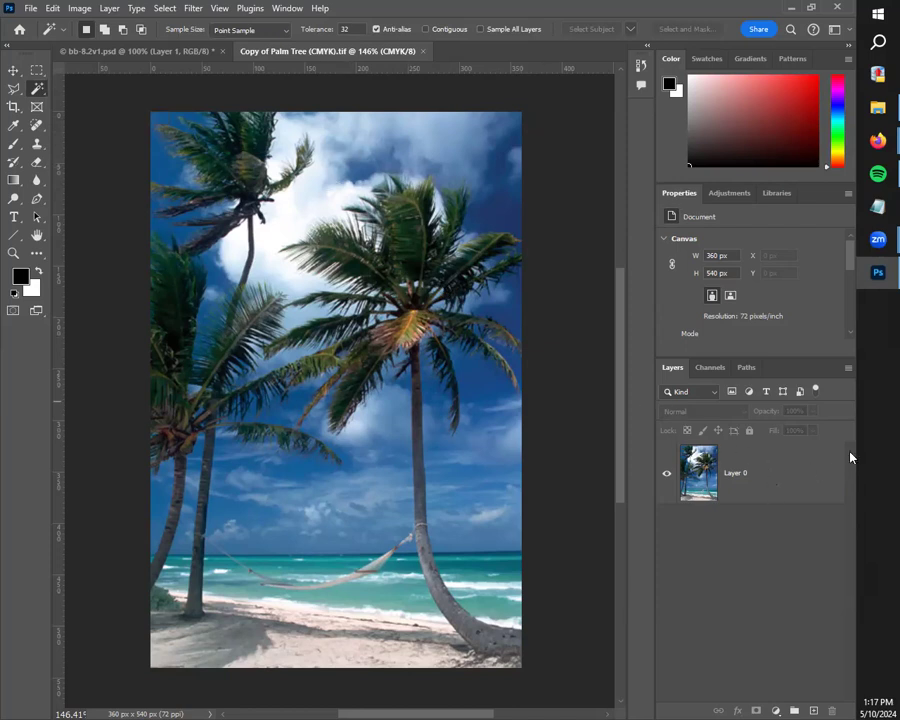
left_click(797, 475)
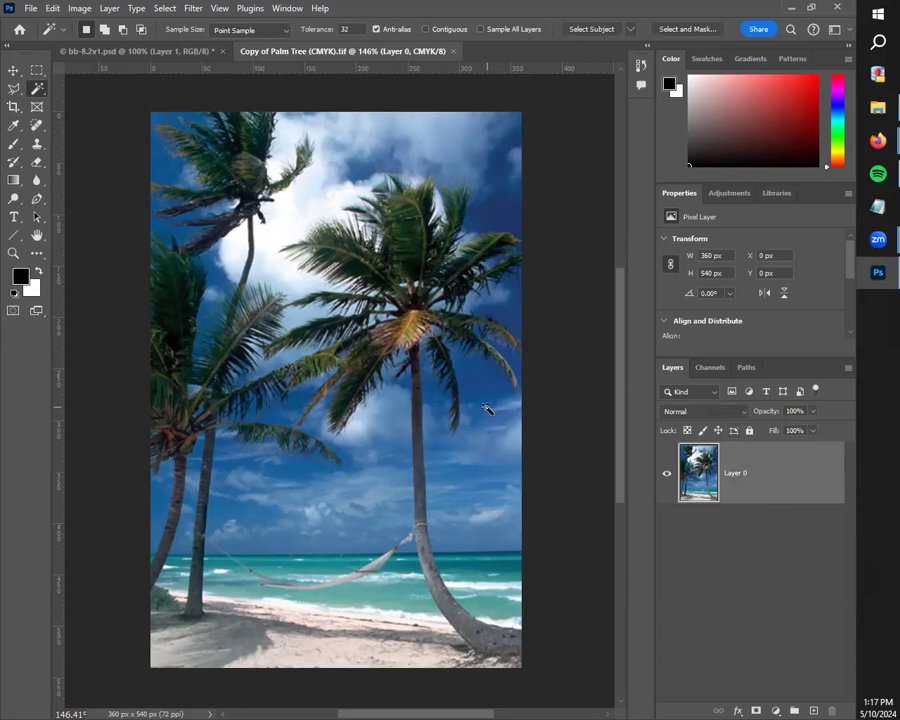
Step: Try selecting different parts of the sky with single Magic Wand samples
left_click(372, 482)
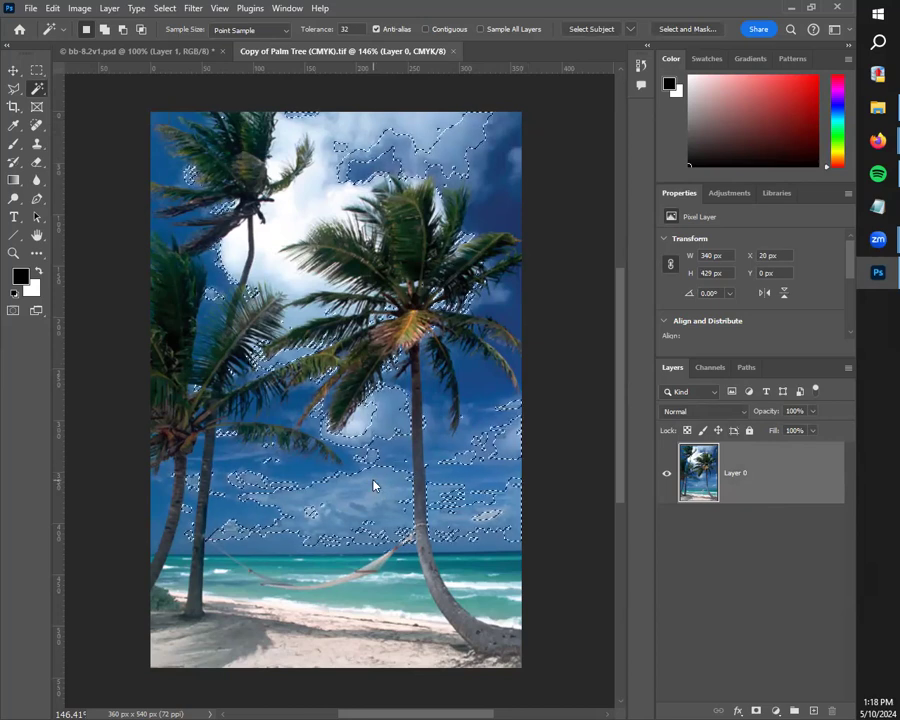
key("ctrl+d")
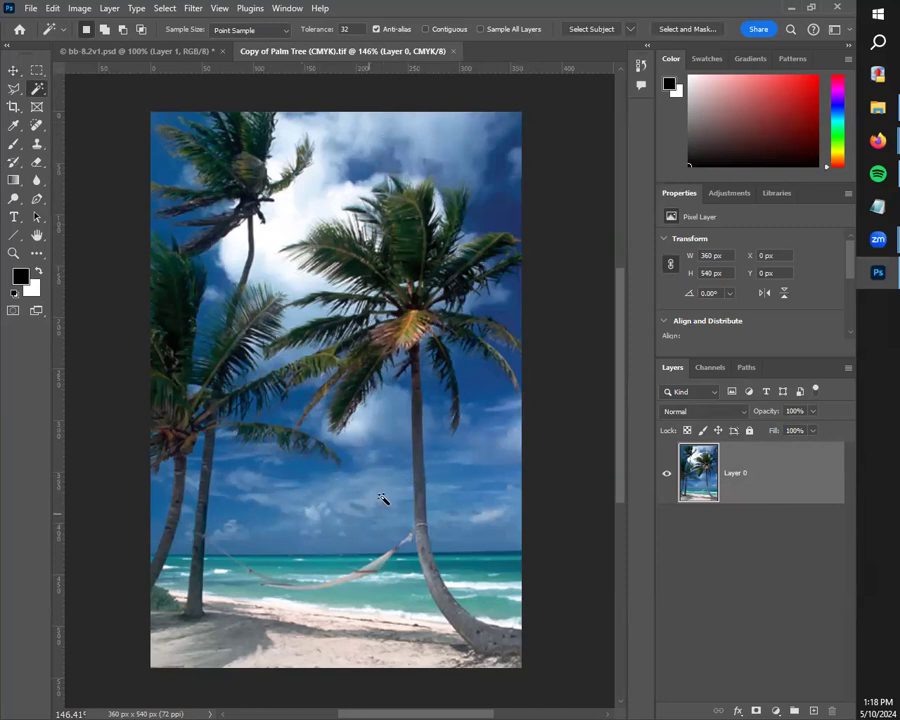
left_click(345, 505)
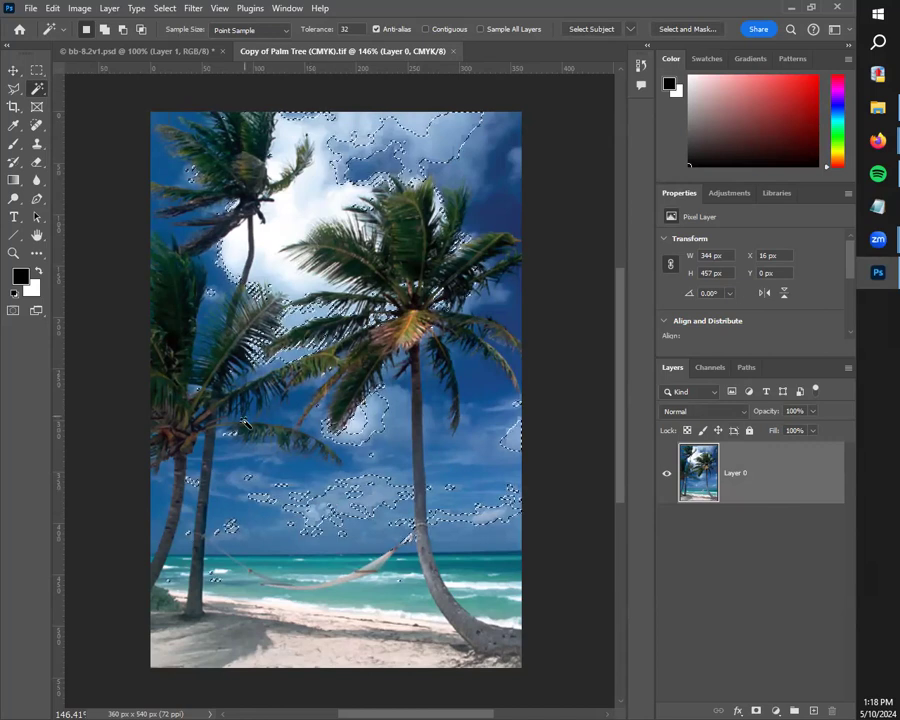
left_click(220, 516)
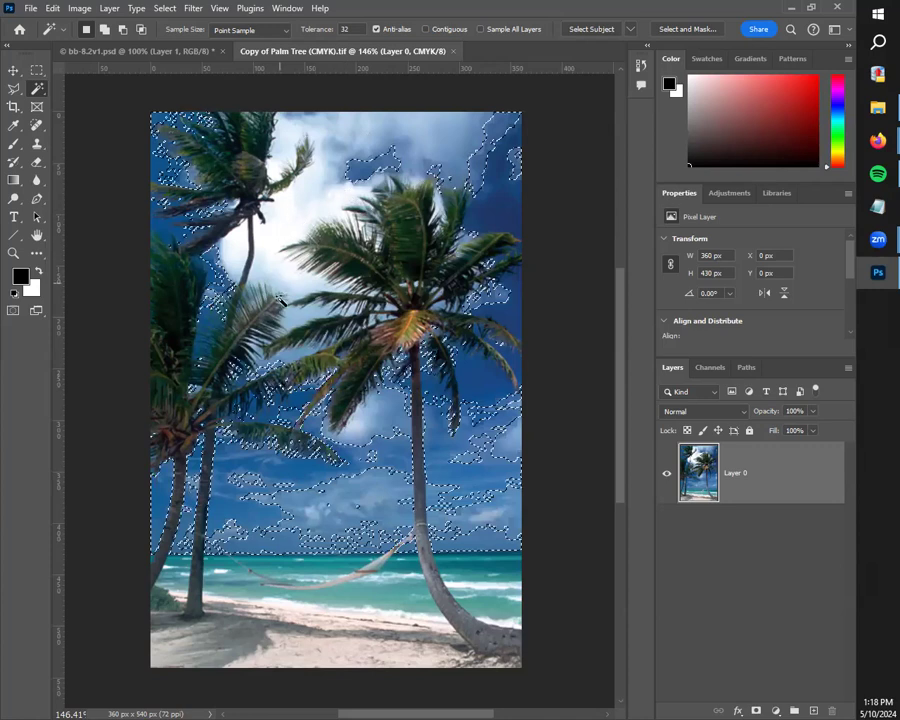
Step: Select the bright white cloud with the Magic Wand and add the surrounding clouds and blue sky to the selection
left_click(298, 213)
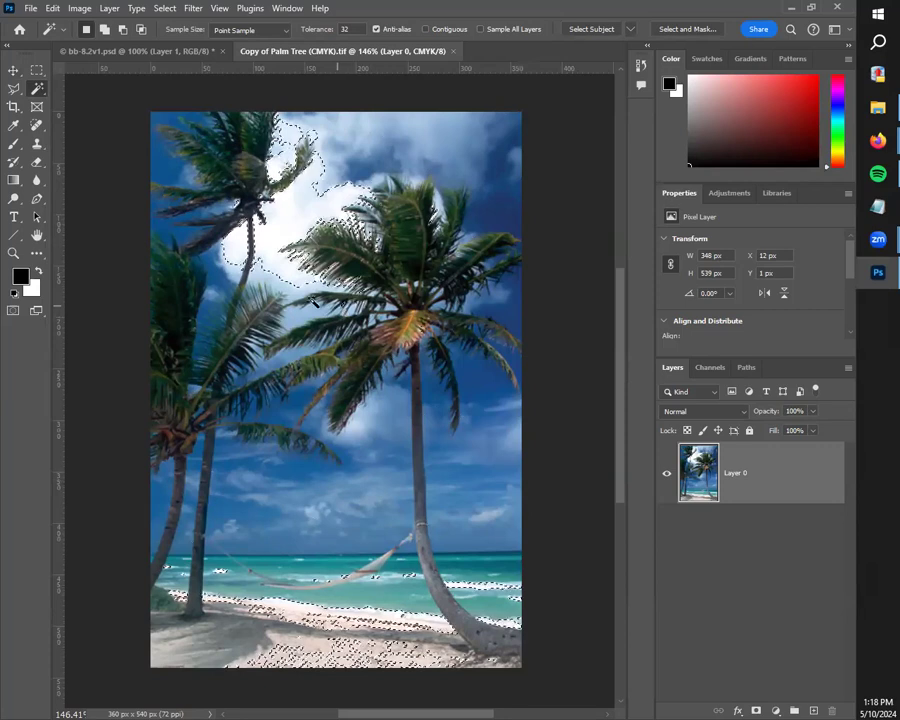
left_click(280, 508, "shift")
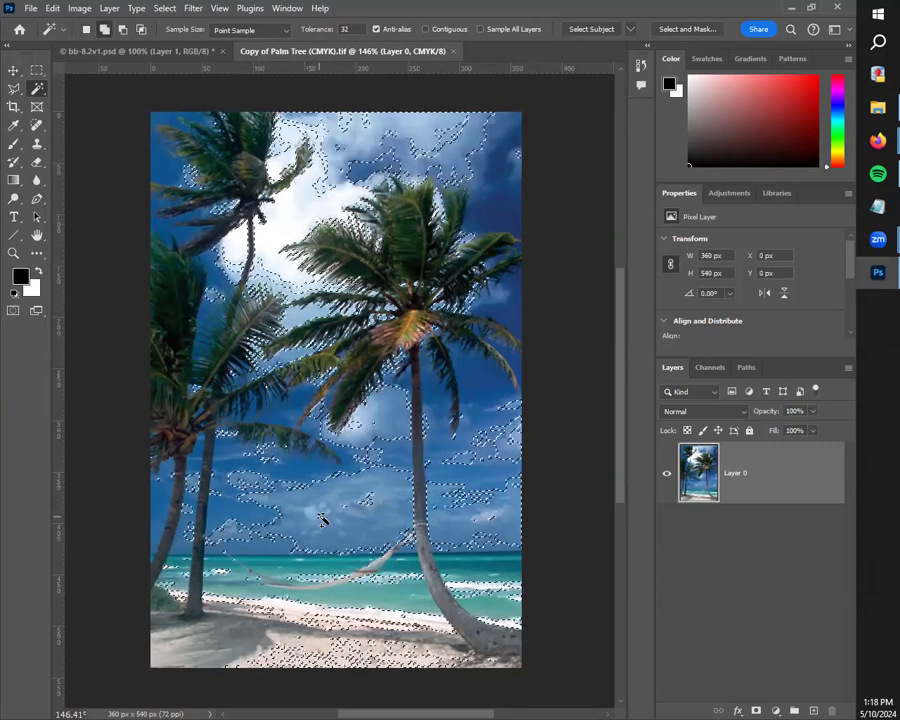
left_click(379, 464, "shift")
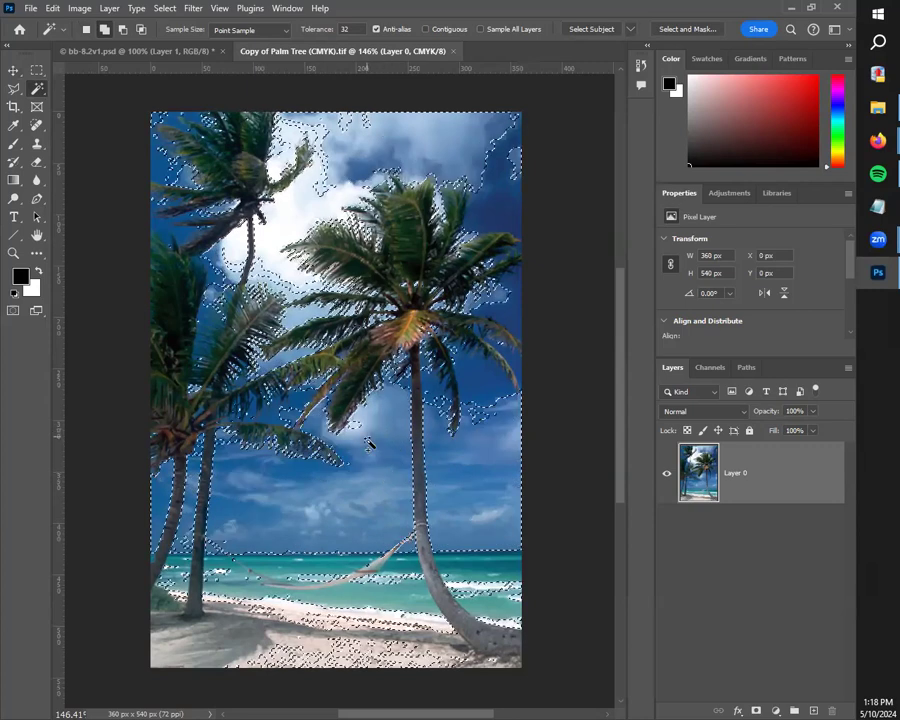
left_click(355, 432, "shift")
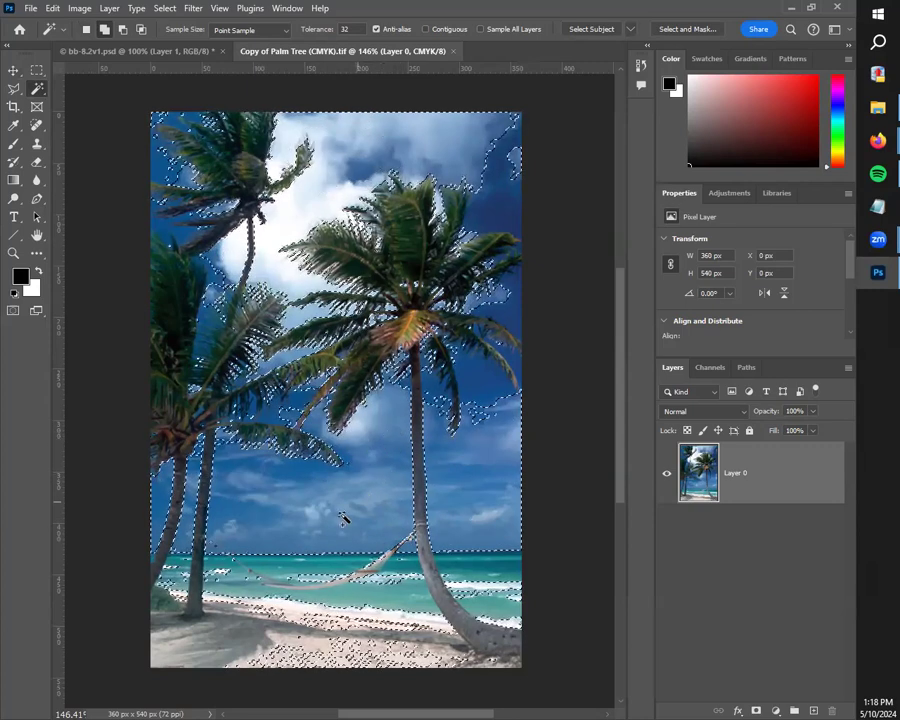
Step: Add the sea, the shoreline, the sand and the remaining dark blue sky to the Magic Wand selection
left_click(225, 587)
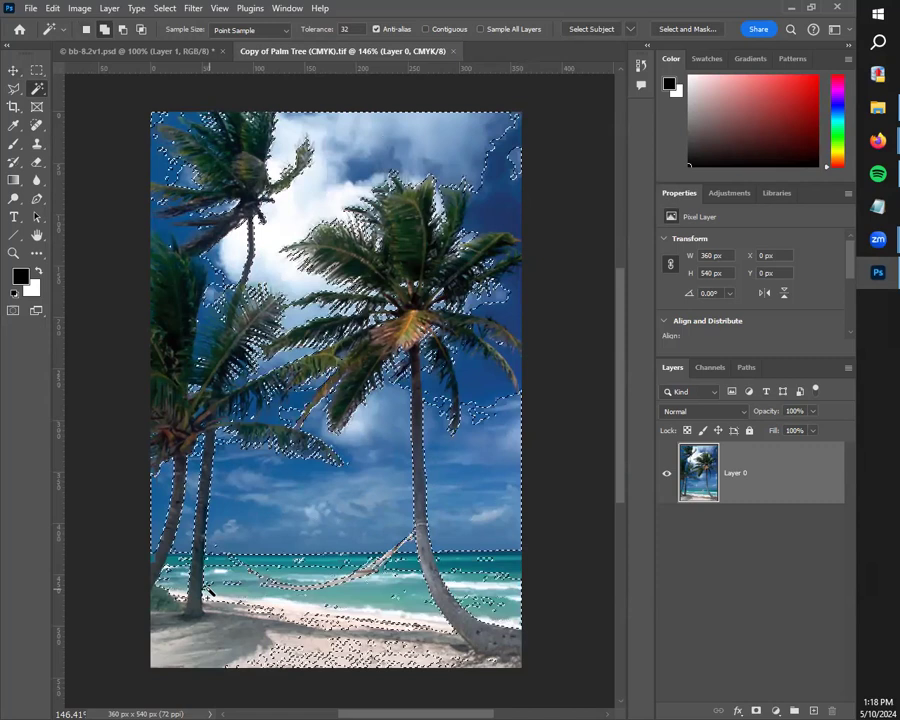
left_click(163, 573)
left_click(205, 604)
left_click(169, 635)
left_click(249, 646)
left_click(363, 651)
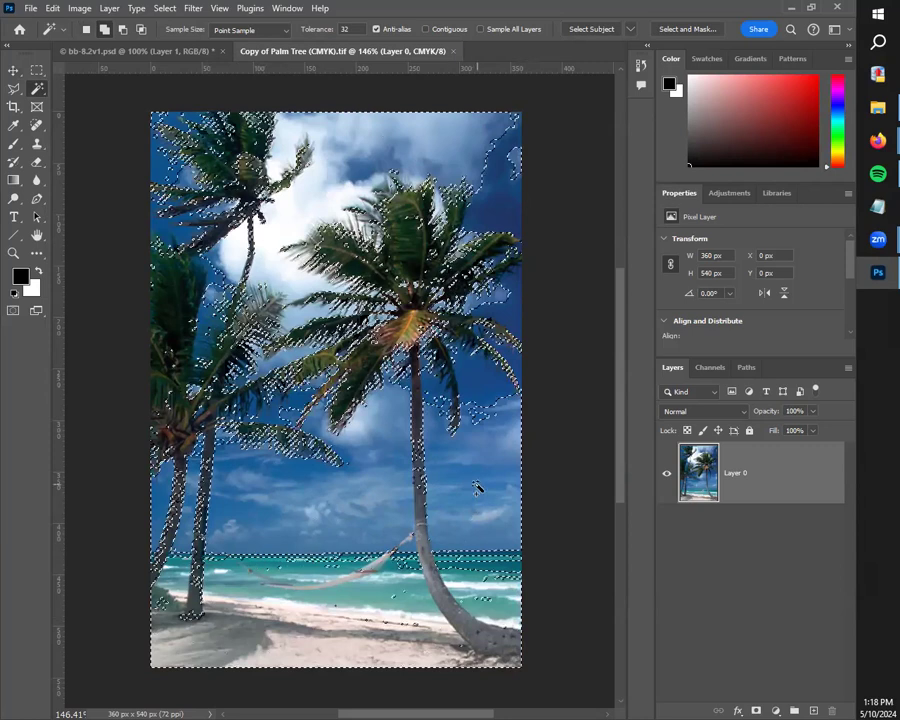
left_click(479, 400)
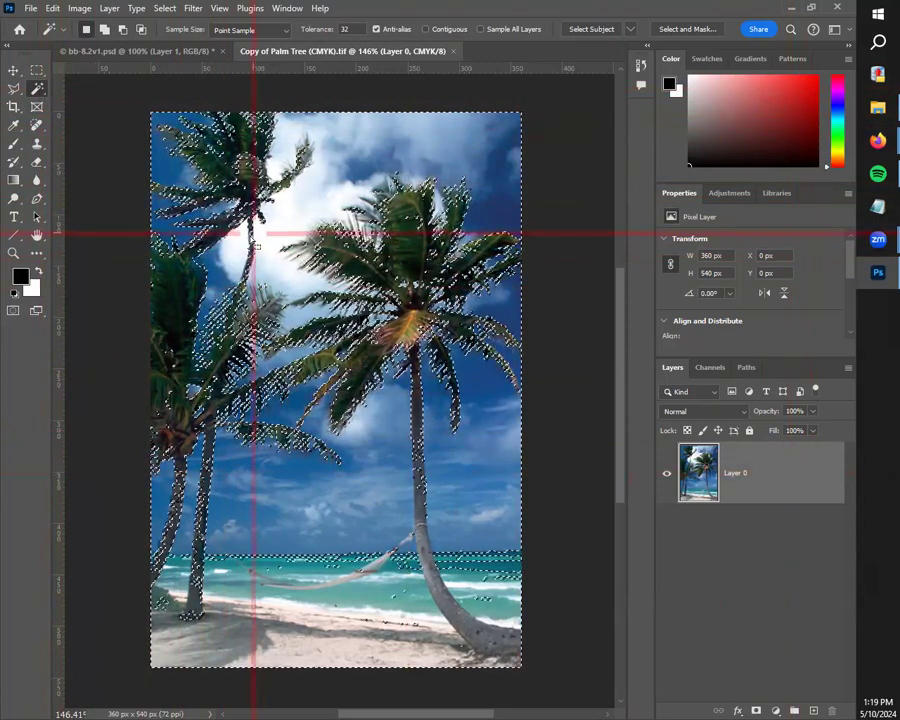
Step: Add a layer mask to Layer 0 from the selection and invert the mask to keep the palm trees
right_click(37, 88)
left_click(100, 116)
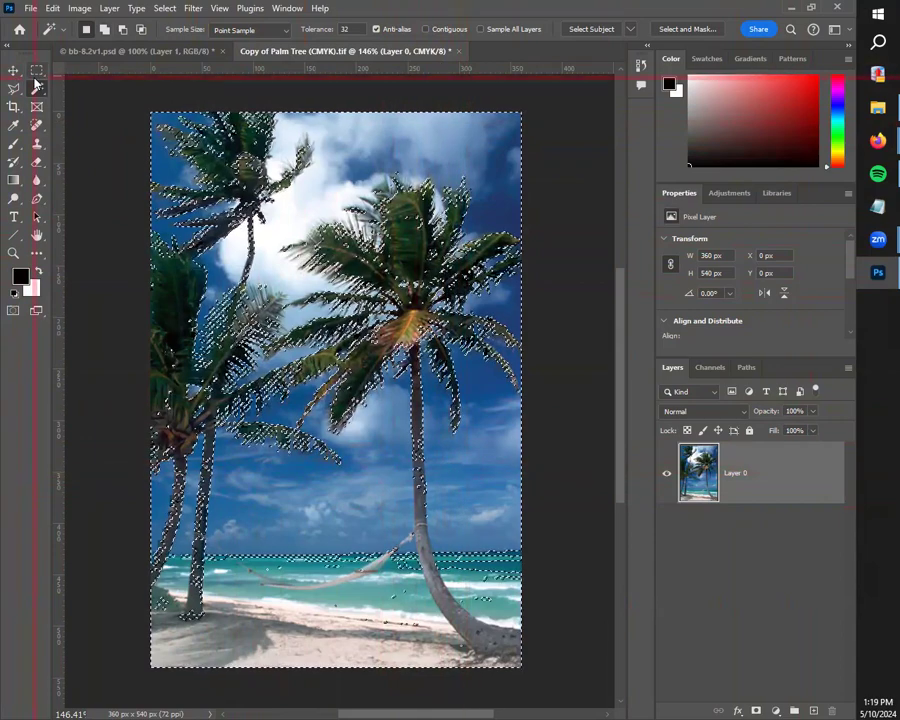
key("v")
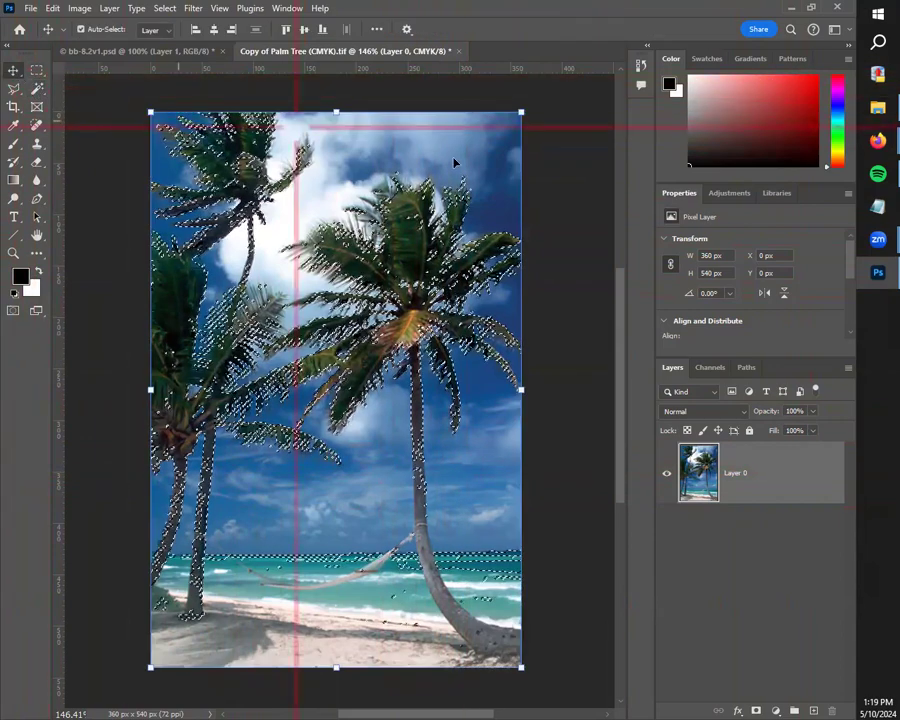
left_click(756, 708)
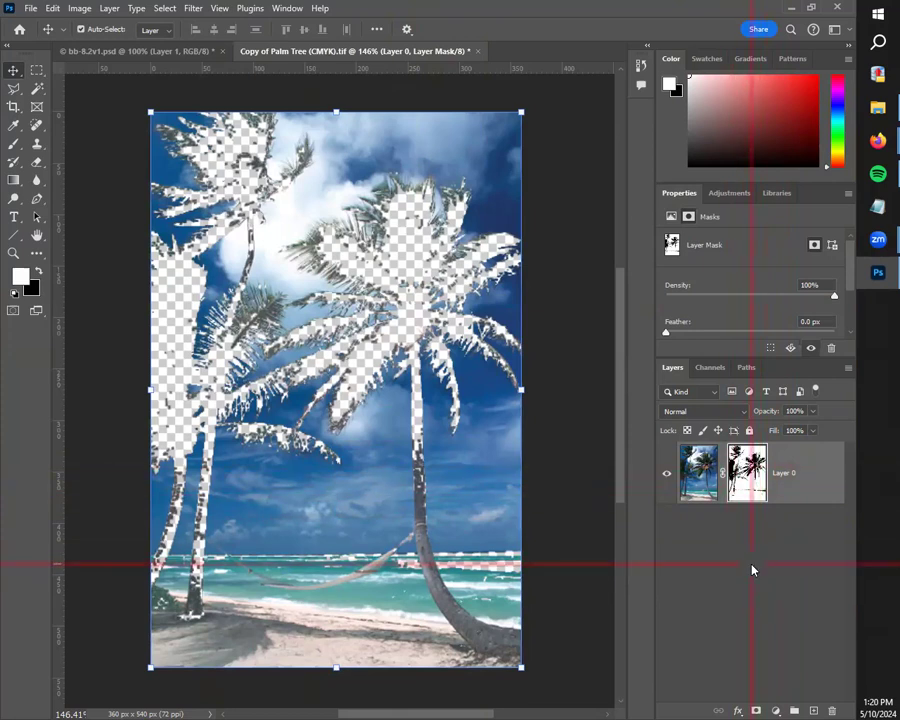
key("ctrl+i")
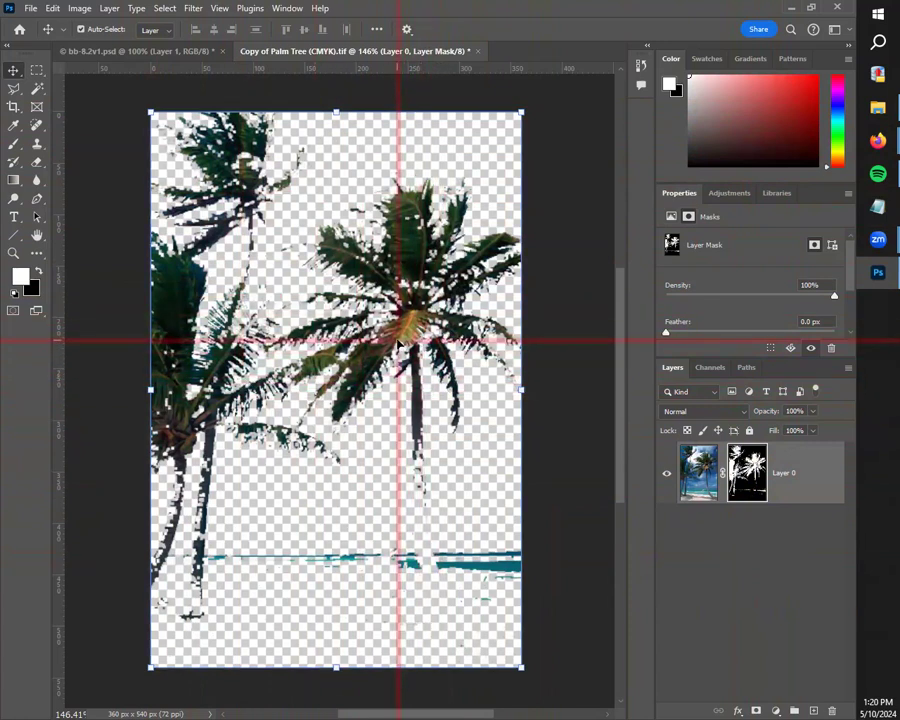
Step: Delete and restore the layer mask of Layer 0, and load the mask as a selection
left_click(724, 473)
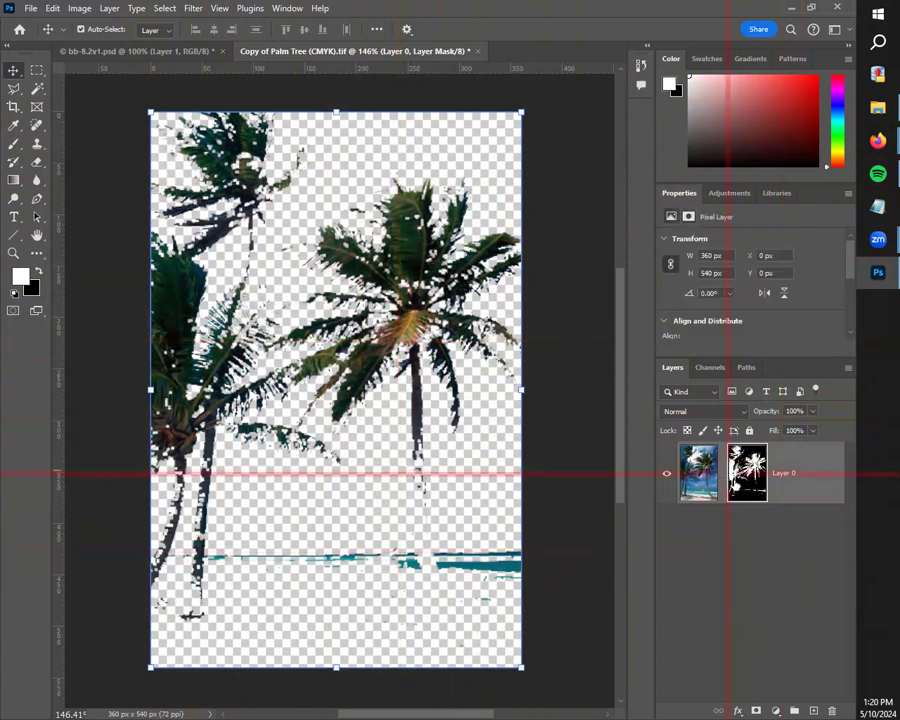
key("Delete")
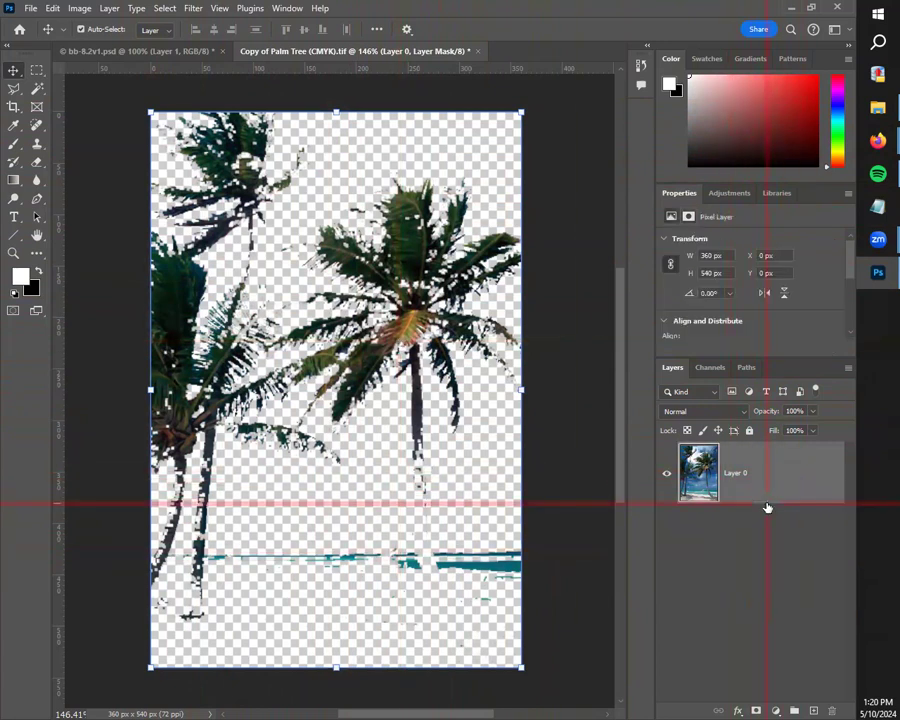
key("ctrl+z")
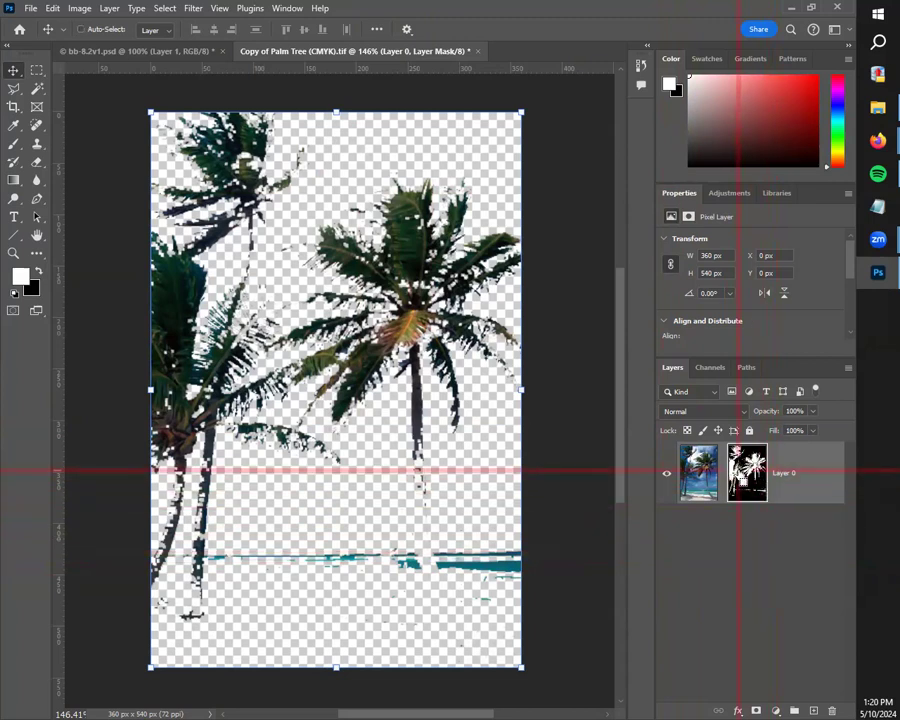
left_click(738, 470)
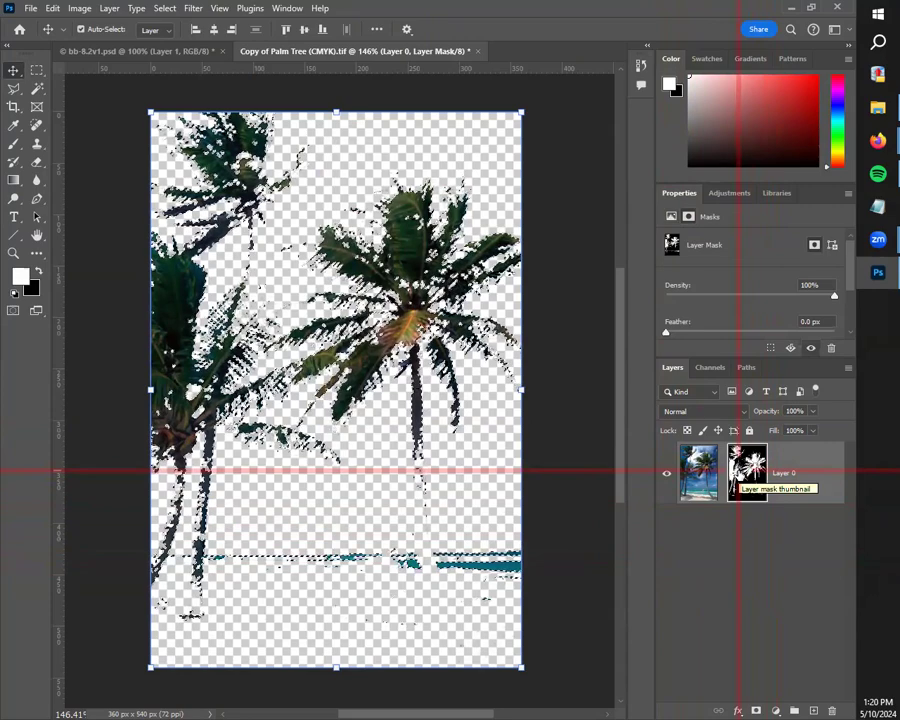
Step: Open Ducky.tif, duplicate its duck layer and hide the original layer
left_click(31, 8)
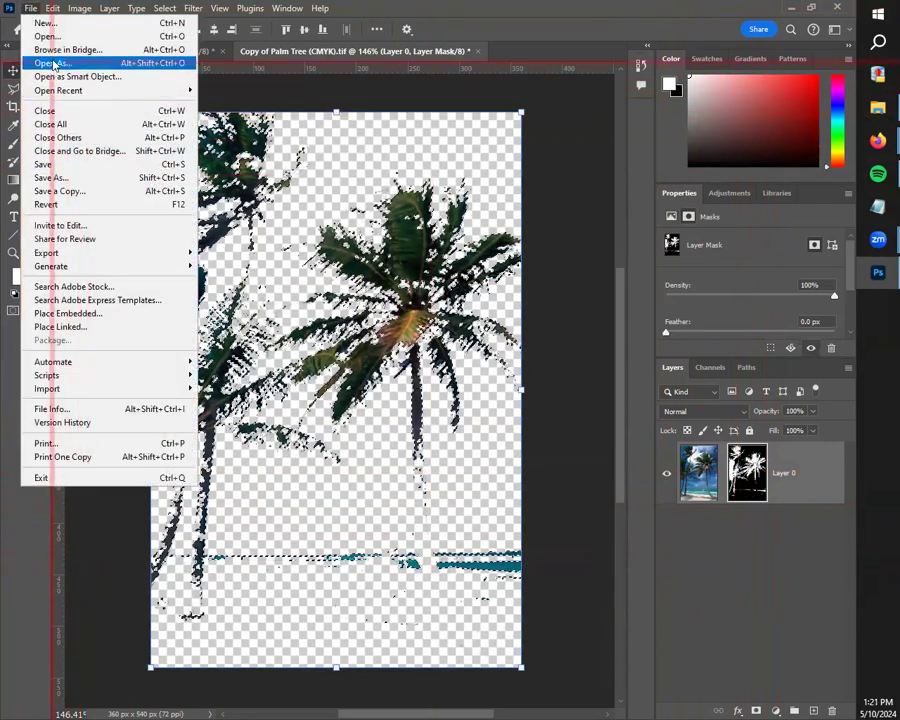
left_click(54, 64)
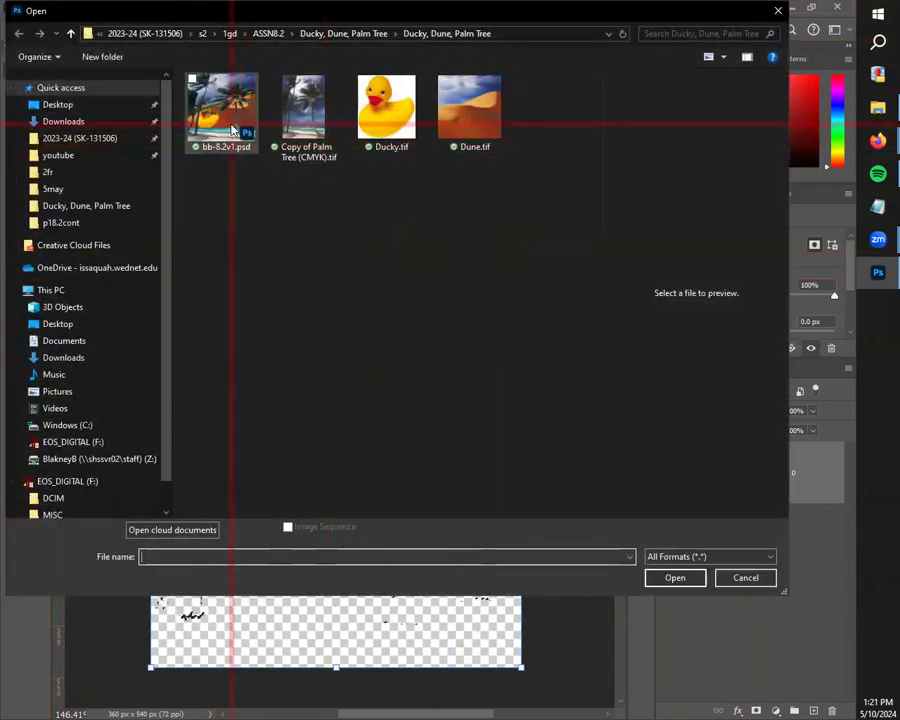
left_click(386, 106)
left_click(653, 577)
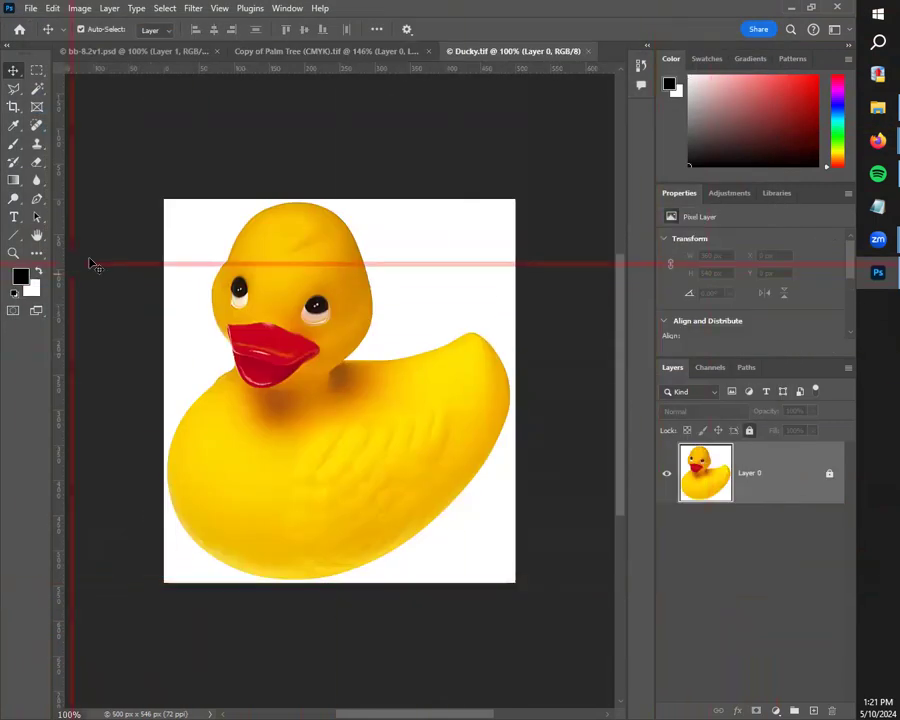
key("ctrl+j")
left_click(666, 536)
Step: Select the whole duck with the Quick Selection tool and add a layer mask from the selection
left_click_drag(37, 88, 96, 106)
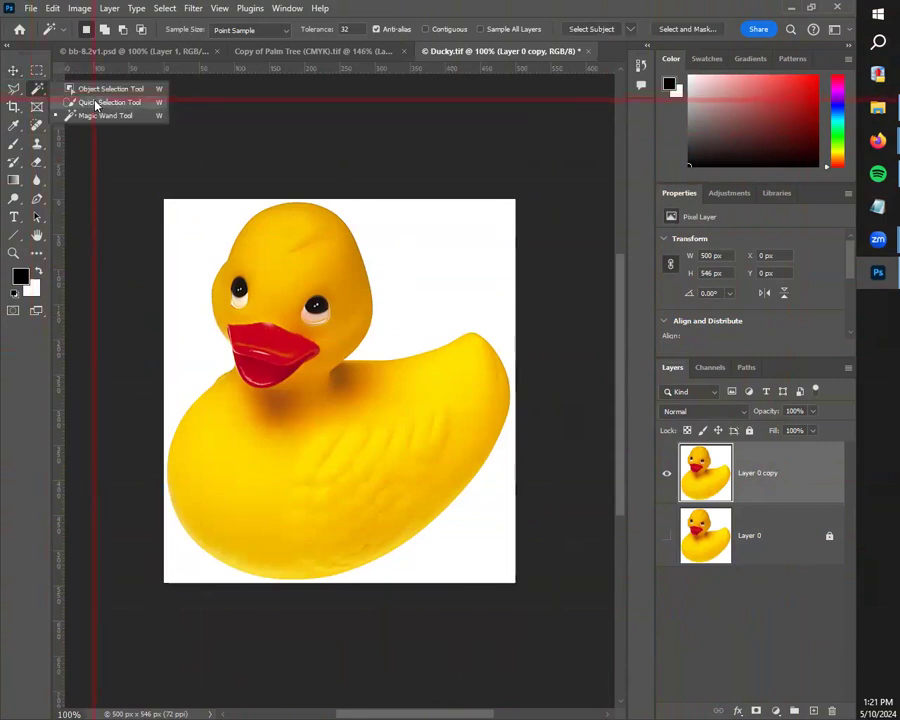
left_click(96, 106)
mouse_move(287, 331)
left_mouse_down()
mouse_move(311, 412)
mouse_move(313, 311)
left_mouse_up()
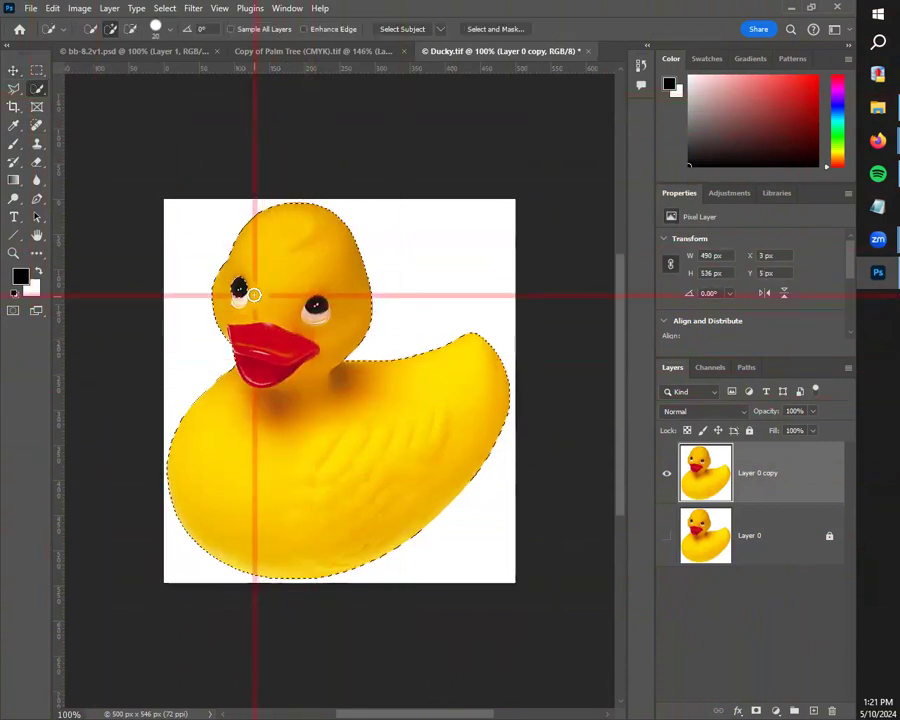
left_click(756, 709)
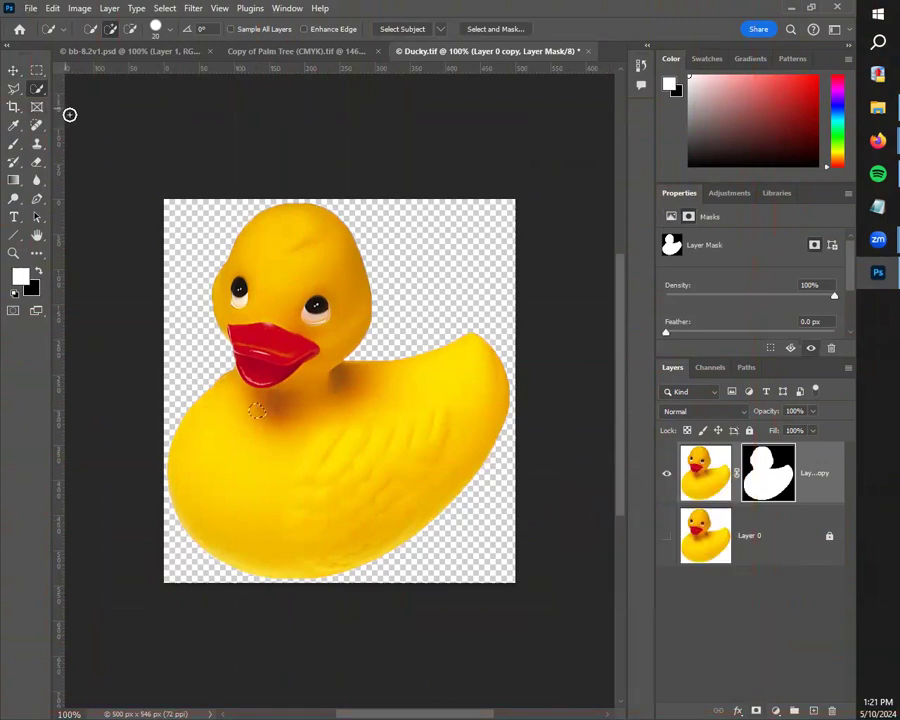
Step: Load the duck's layer mask as a selection and close Ducky.tif without saving
key("v")
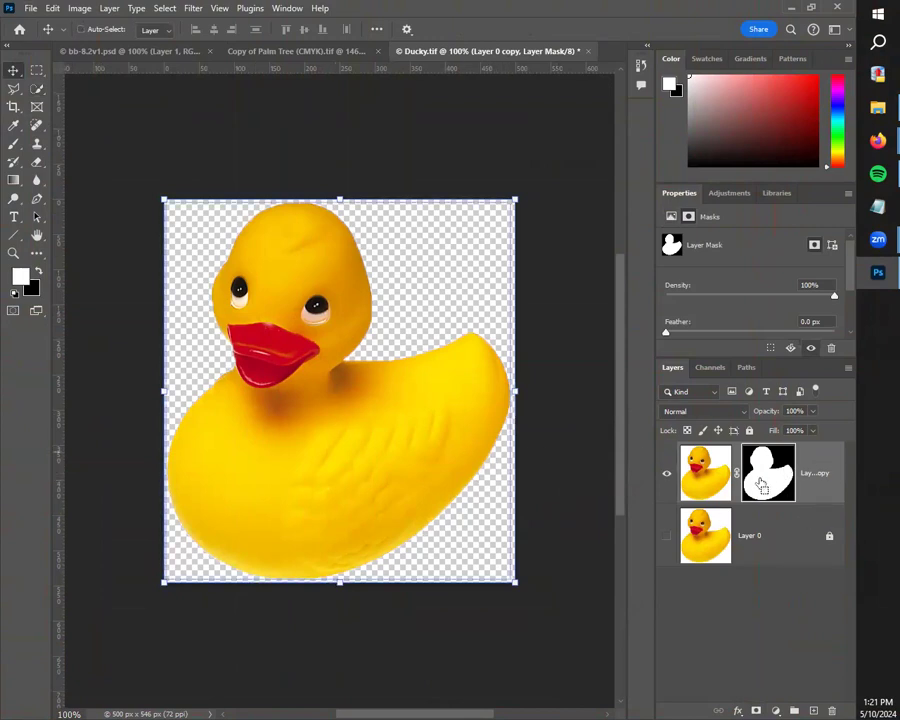
left_click(762, 484, "ctrl")
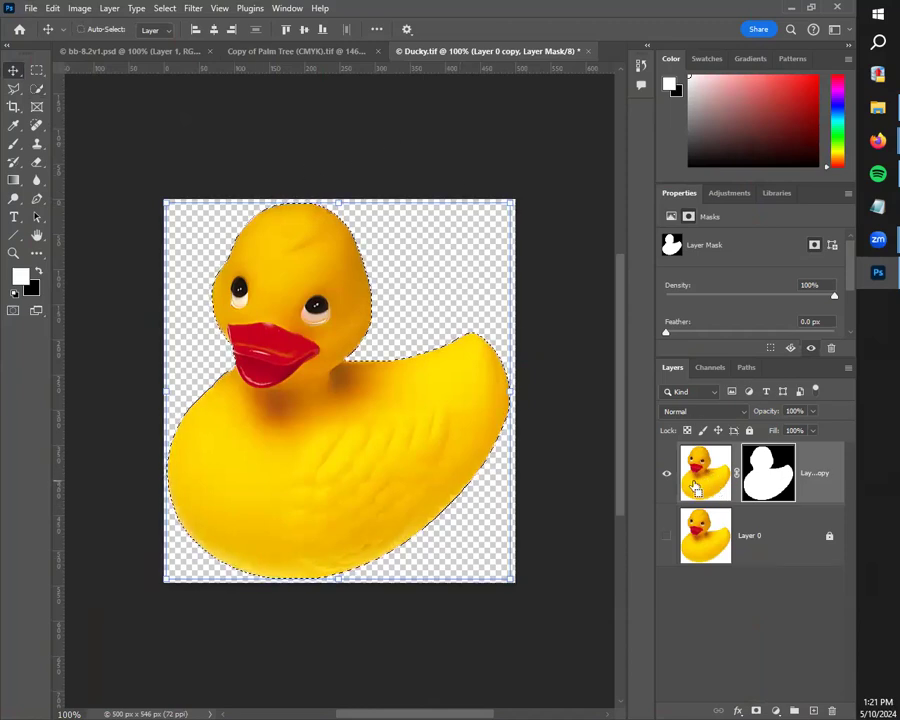
left_click(704, 478, "ctrl")
mouse_move(345, 461)
left_mouse_down()
mouse_move(386, 520)
mouse_move(227, 492)
mouse_move(414, 348)
mouse_move(371, 485)
mouse_move(293, 391)
mouse_move(374, 499)
mouse_move(311, 394)
mouse_move(354, 428)
mouse_move(381, 524)
mouse_move(335, 374)
mouse_move(388, 430)
mouse_move(284, 377)
mouse_move(338, 444)
left_mouse_up()
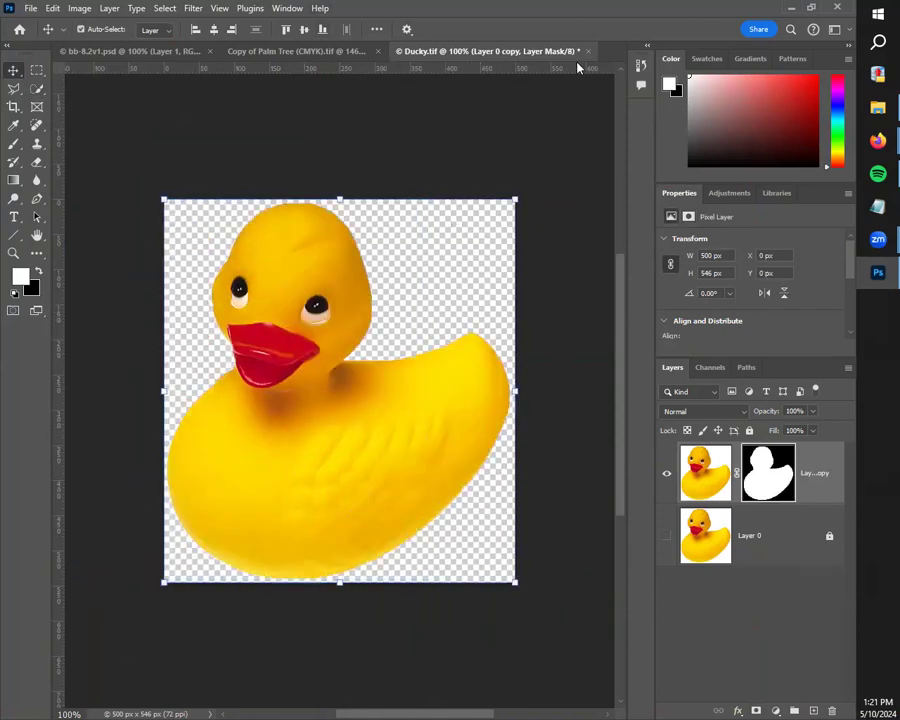
left_click(587, 51)
left_click(422, 272)
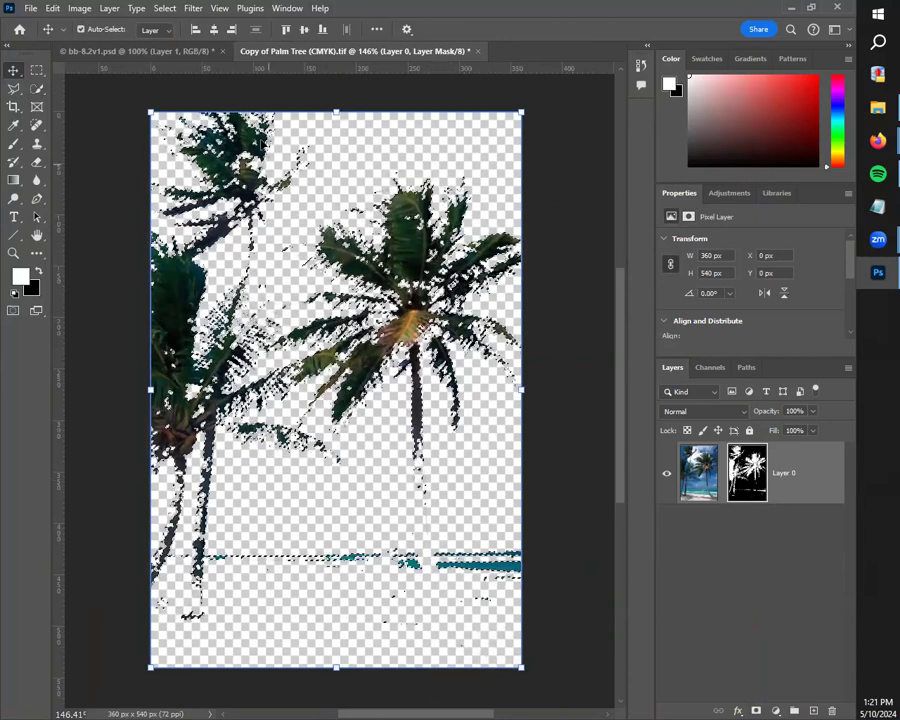
Step: Activate the Magic Wand tool and open the Select and Mask workspace for the palm tree selection
left_click(40, 93)
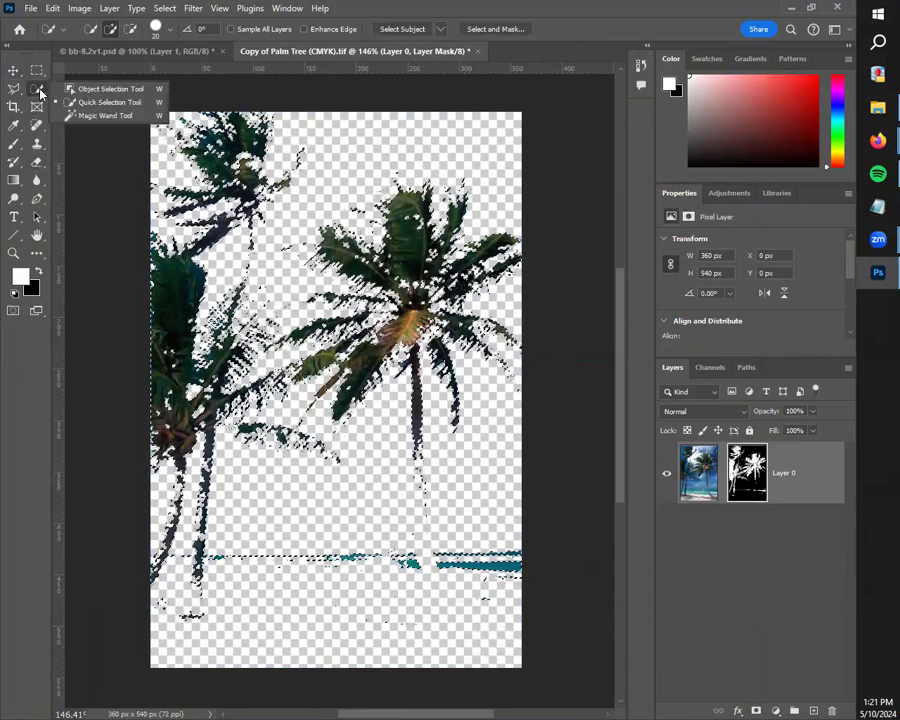
left_click(100, 116)
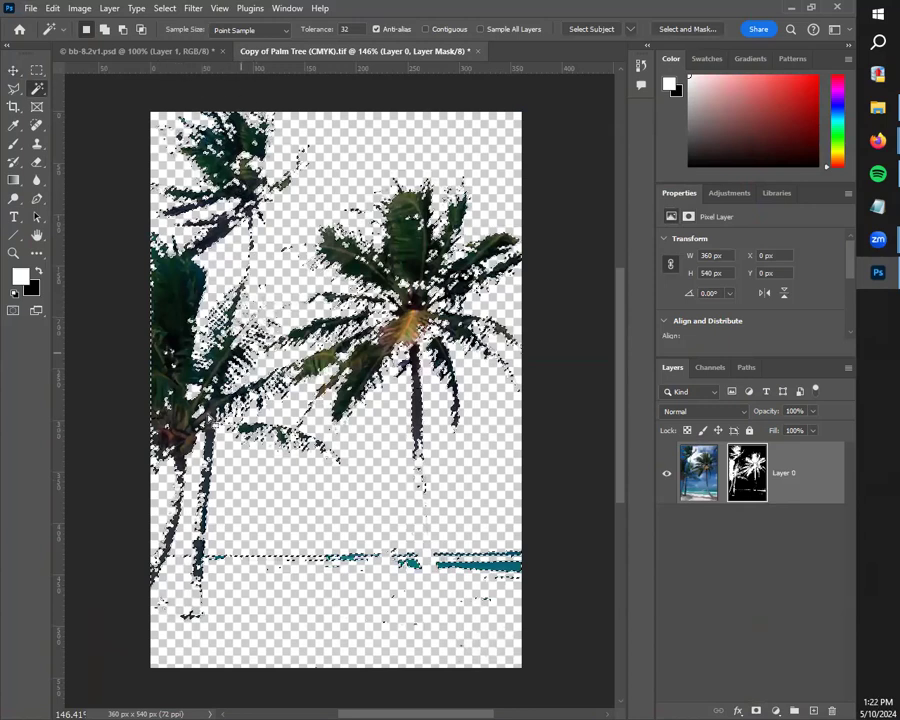
right_click(44, 95)
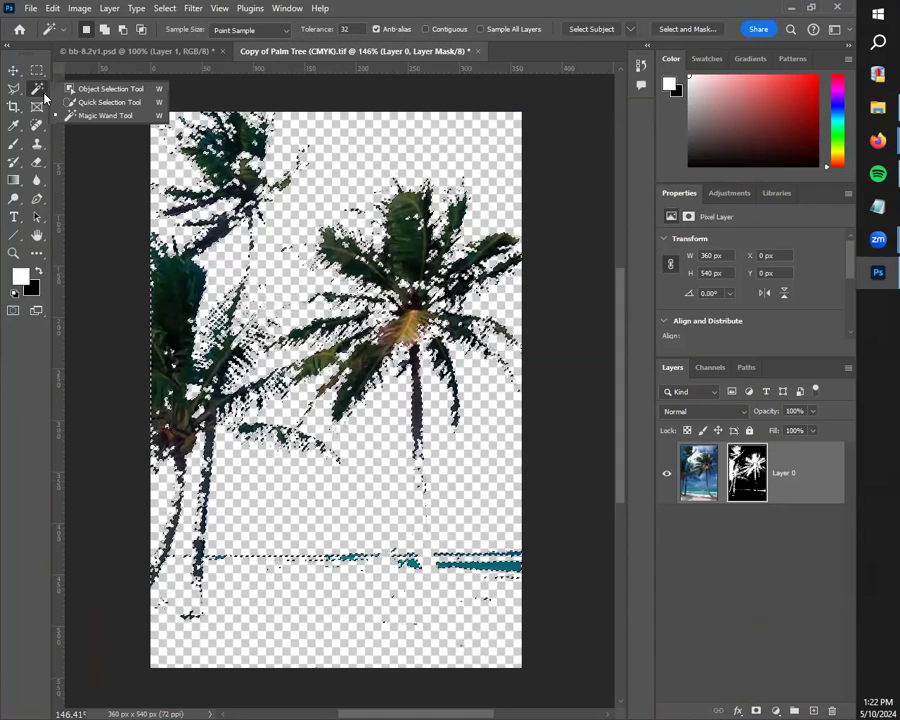
left_click(37, 93)
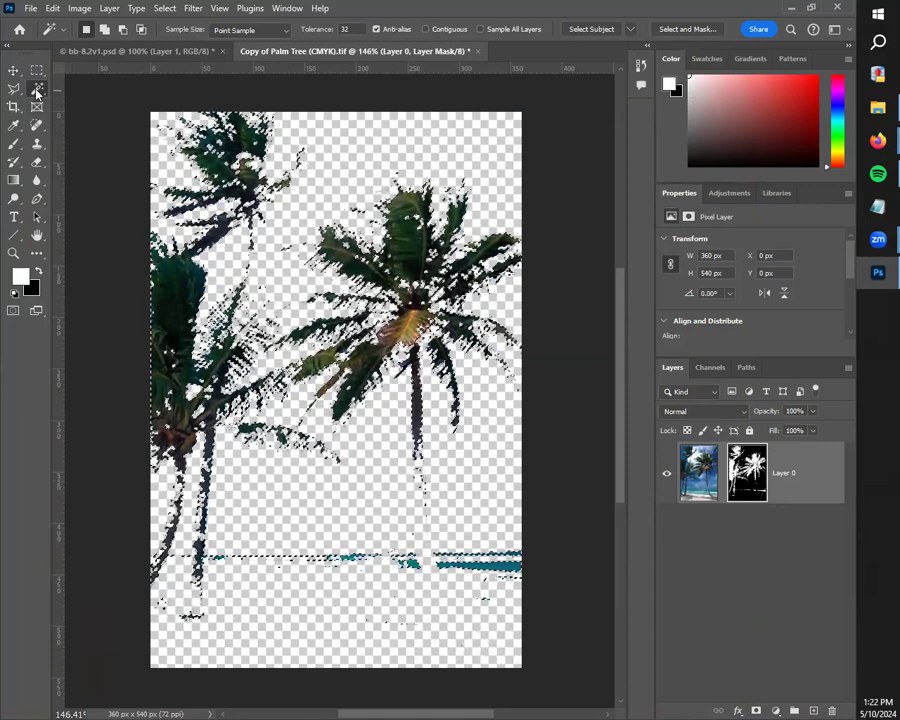
left_click(37, 69)
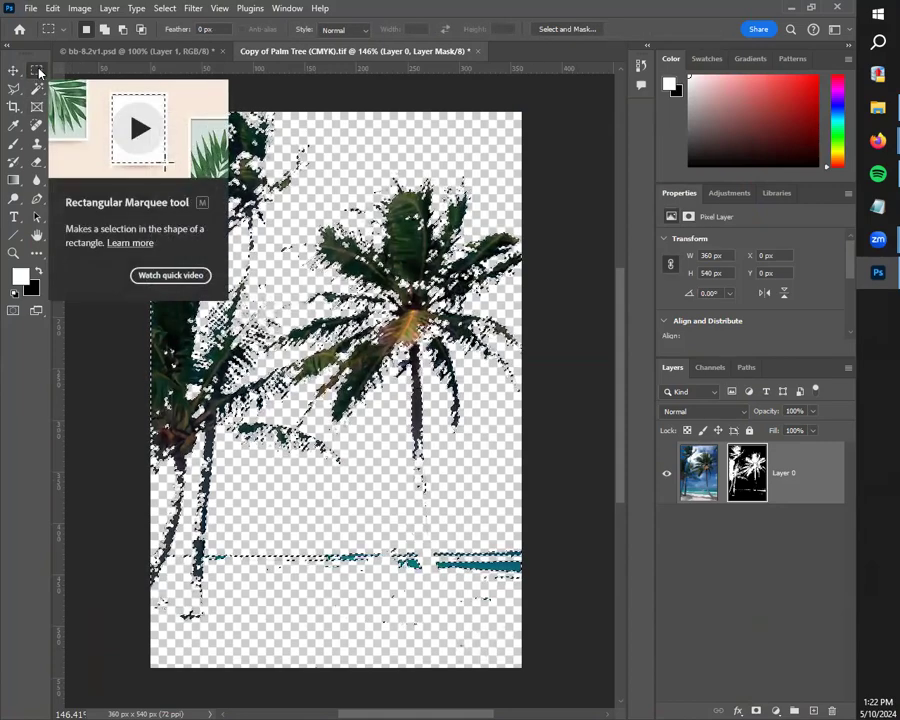
left_click(38, 91)
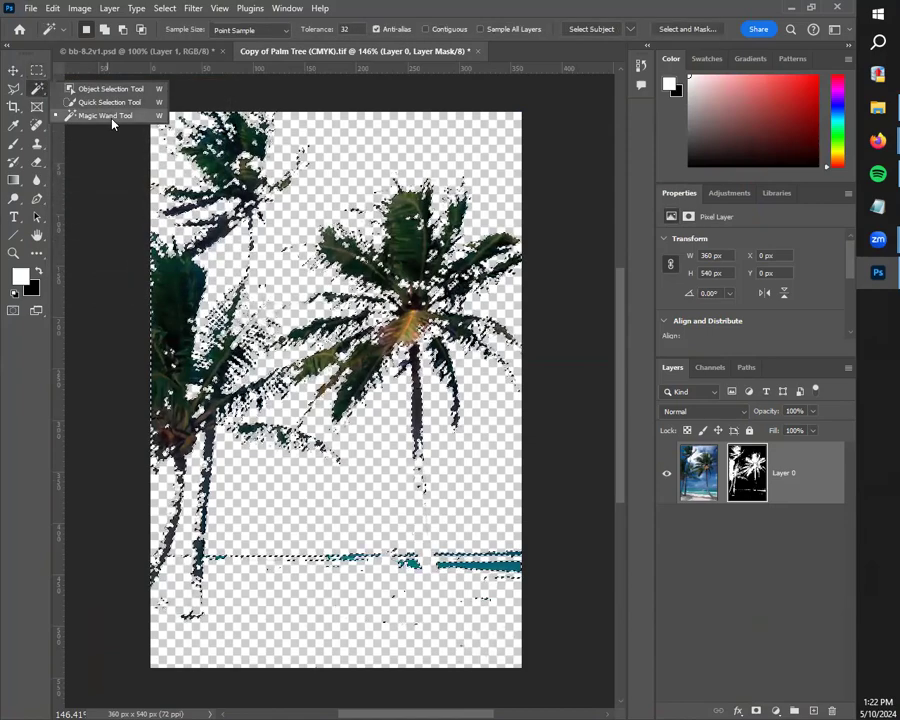
left_click(113, 119)
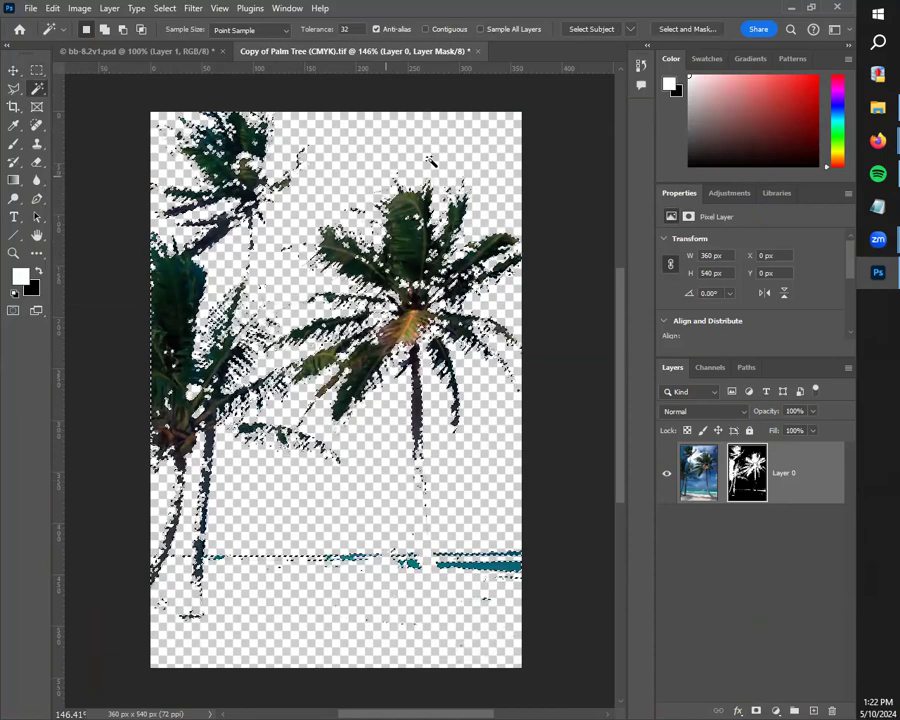
key("super+alt+p")
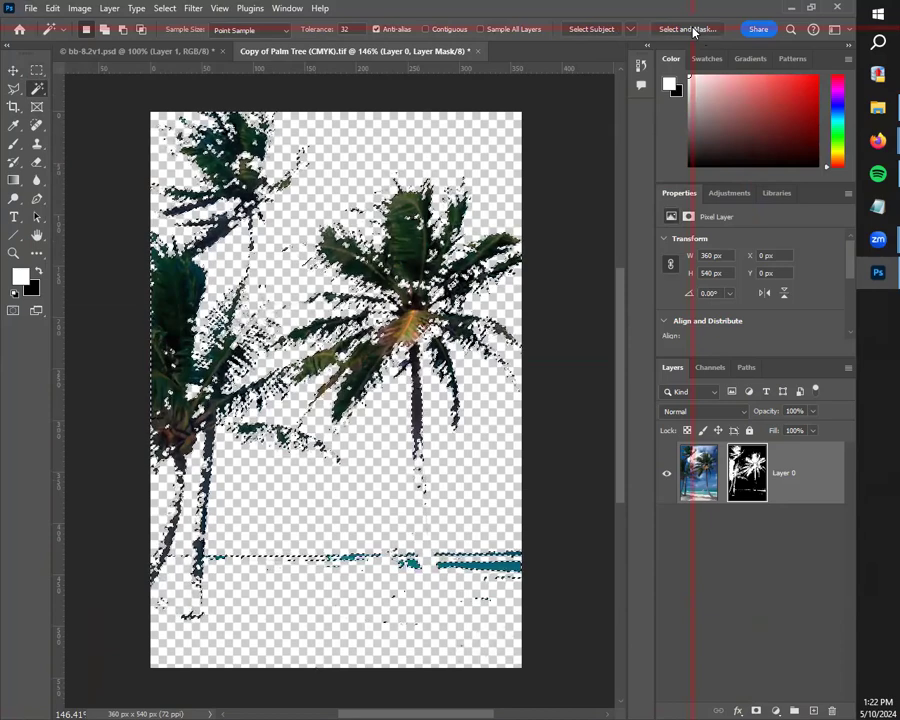
left_click(689, 29)
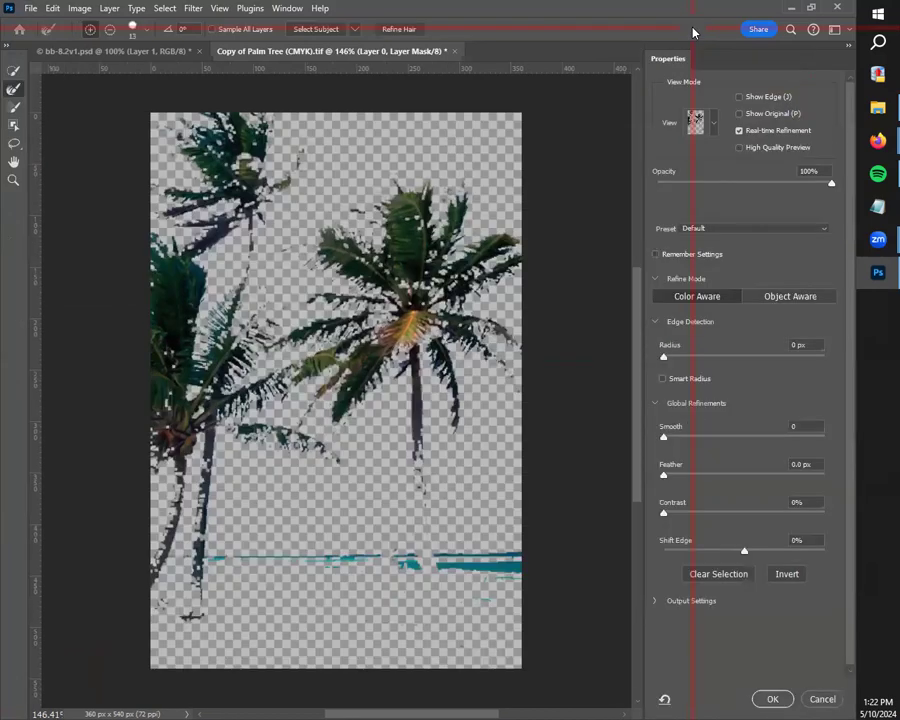
Step: Preview the palm selection in the Overlay view and switch the view to On Black
left_click(712, 121)
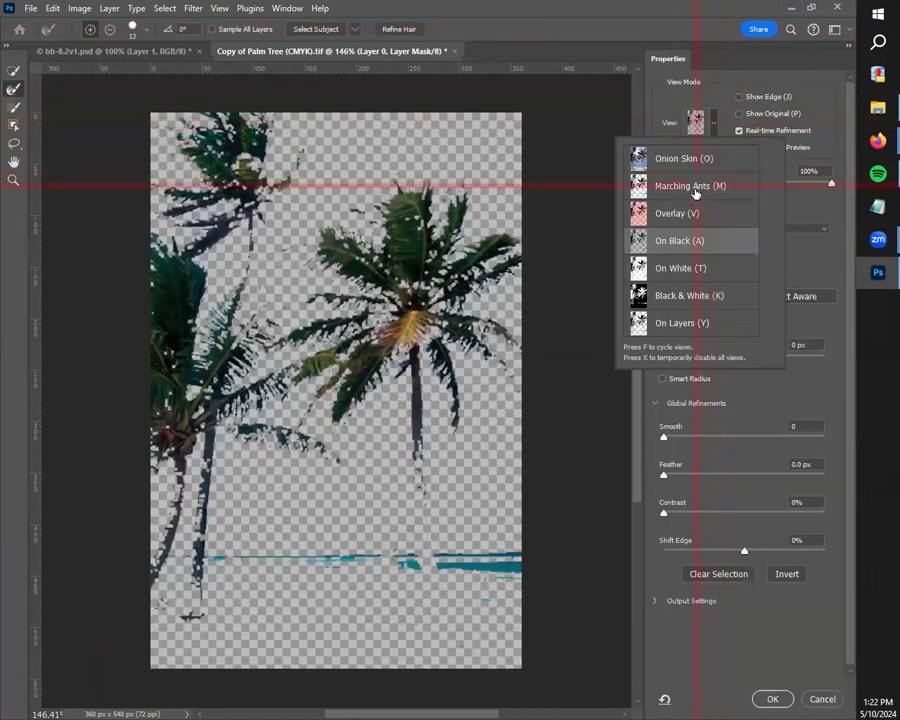
left_click(686, 215)
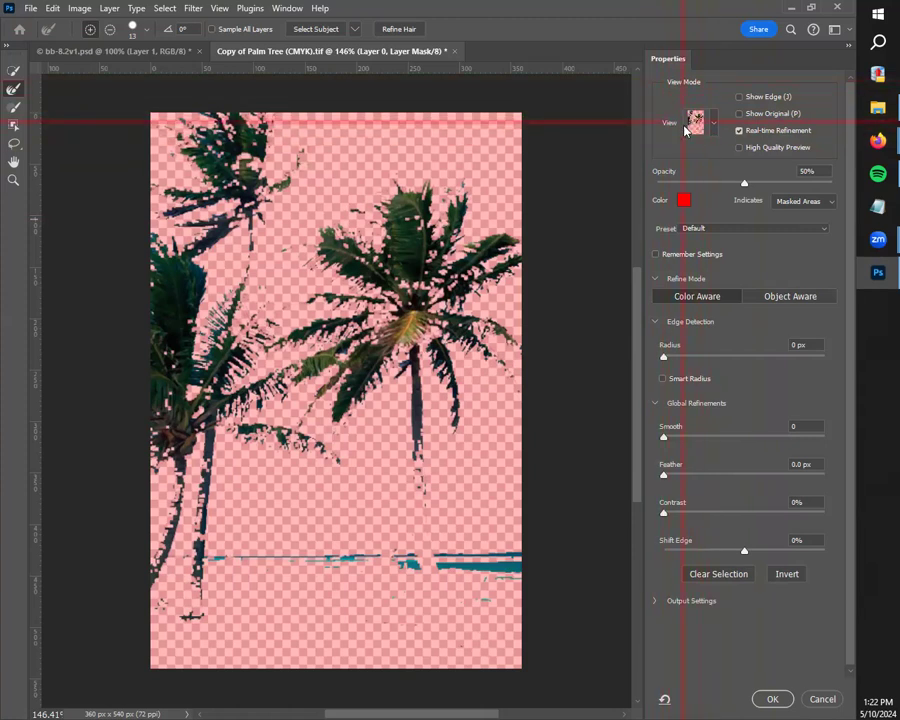
left_click(715, 122)
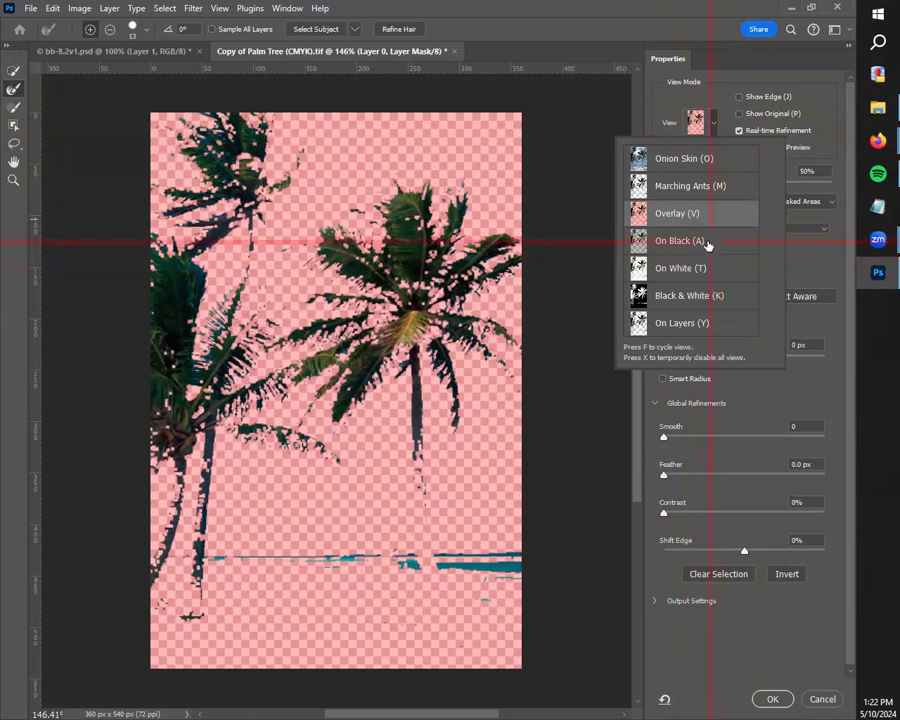
left_click(651, 240)
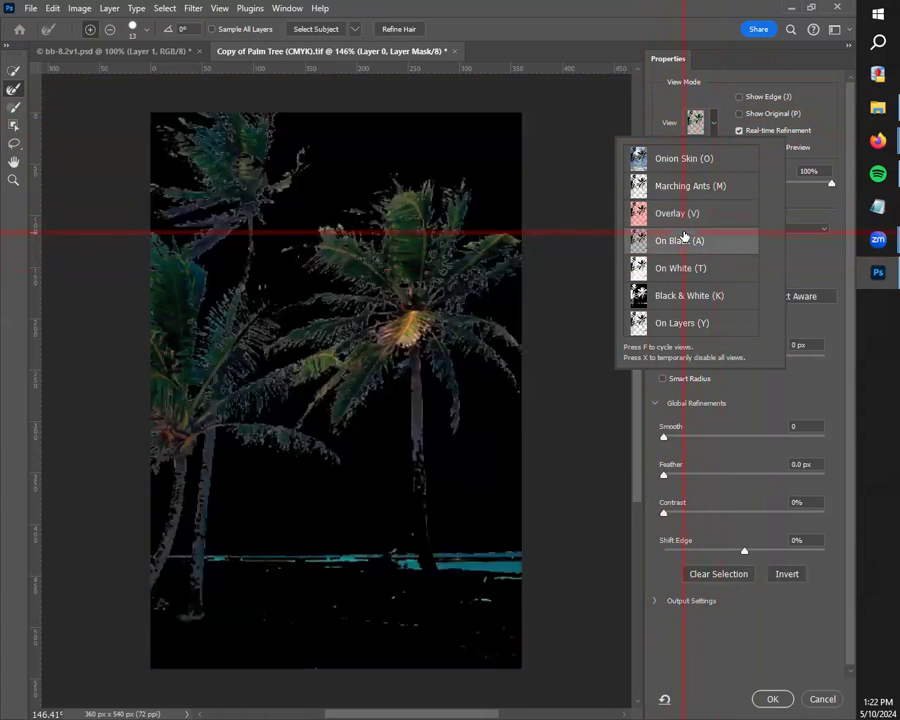
left_click(724, 130)
Step: Try the On Black view at 50% opacity and return it to 100%
left_click_drag(762, 183, 743, 182)
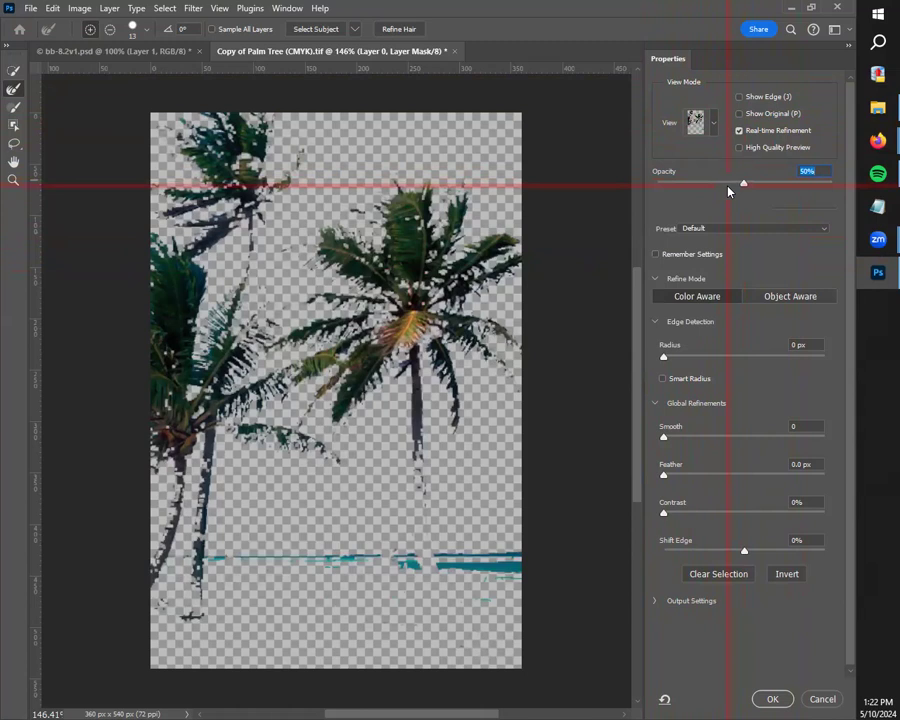
left_click(743, 185)
left_click_drag(743, 184, 846, 191)
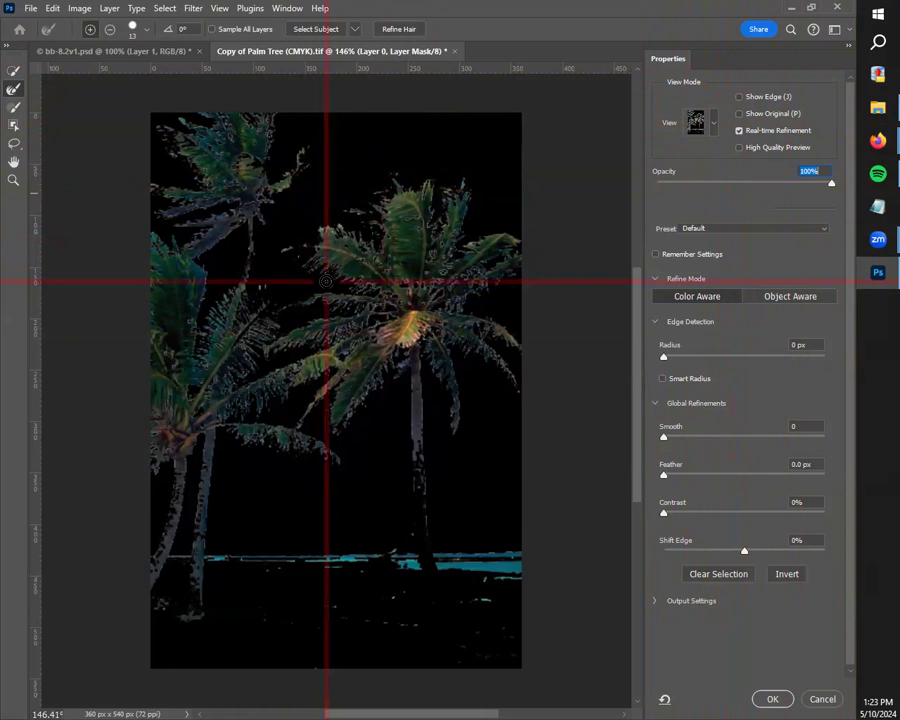
Step: Refine the fronds and trunk of the large palm with the Refine Edge Brush
left_click(14, 72)
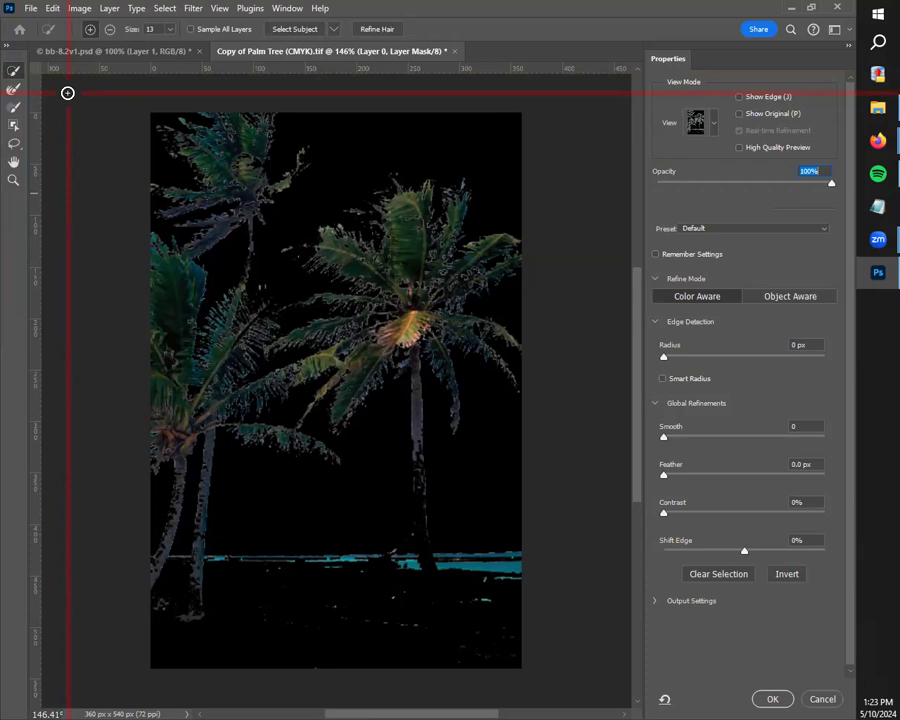
left_click(9, 96)
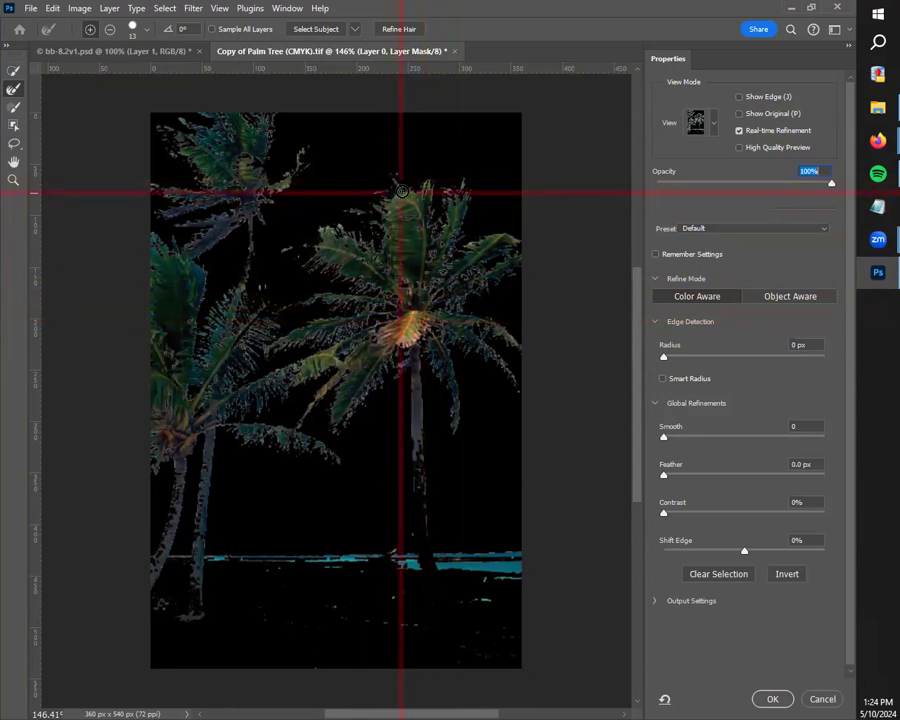
mouse_move(414, 195)
left_mouse_down()
mouse_move(436, 281)
mouse_move(433, 308)
mouse_move(418, 311)
mouse_move(409, 212)
mouse_move(401, 245)
left_mouse_up()
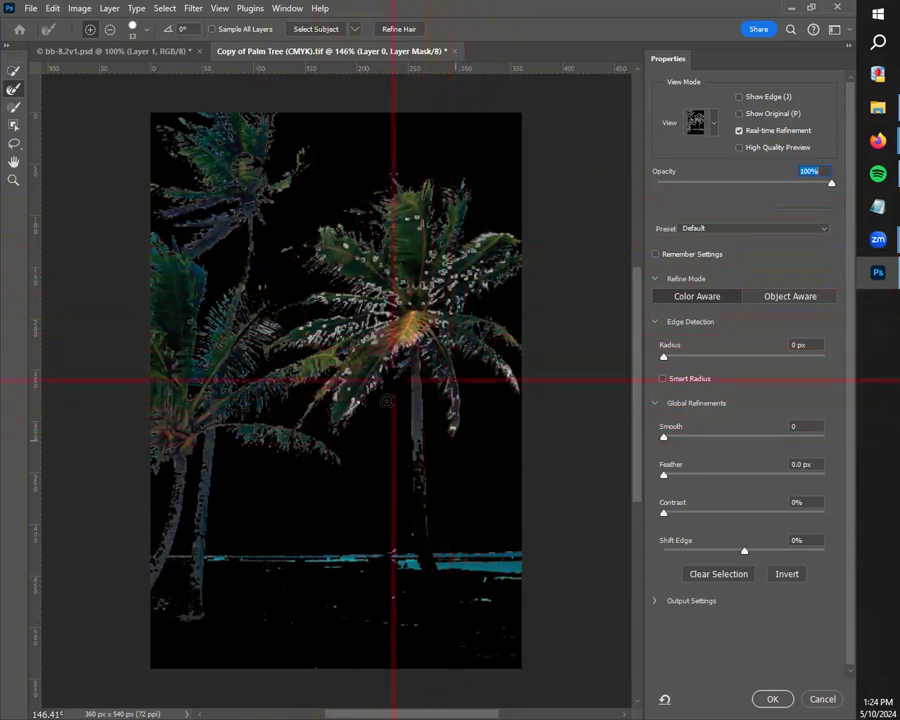
mouse_move(413, 385)
left_mouse_down()
mouse_move(429, 578)
mouse_move(416, 541)
mouse_move(447, 592)
mouse_move(418, 559)
mouse_move(425, 549)
mouse_move(446, 611)
left_mouse_up()
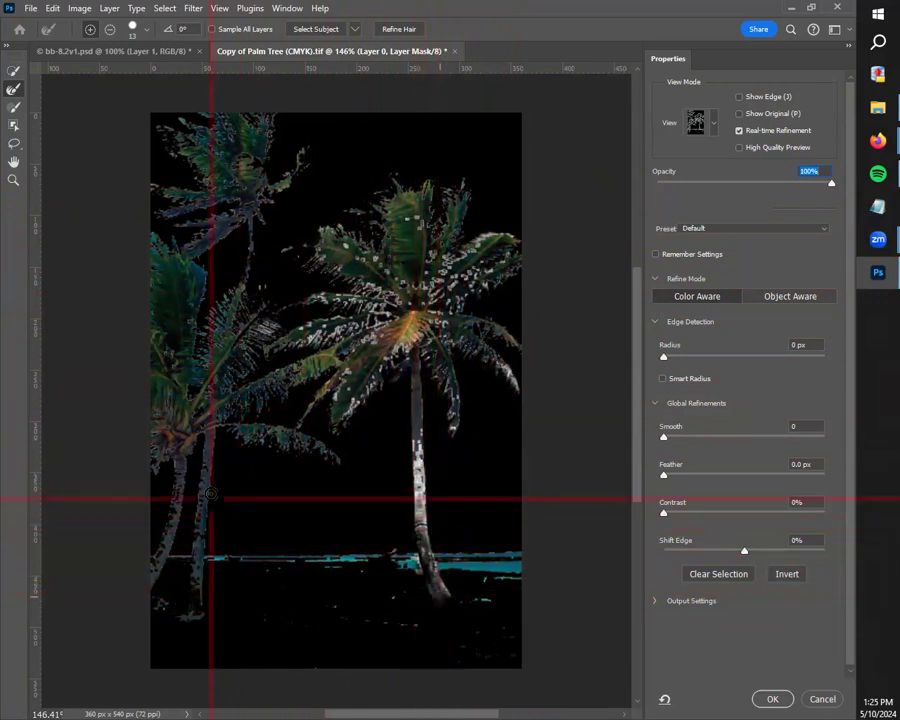
Step: Brush the Refine Edge Brush over the other palms' fronds, a thin trunk and a patch of the sand
mouse_move(243, 201)
left_mouse_down()
mouse_move(307, 180)
mouse_move(302, 166)
mouse_move(255, 190)
mouse_move(250, 145)
mouse_move(255, 210)
mouse_move(204, 119)
left_mouse_up()
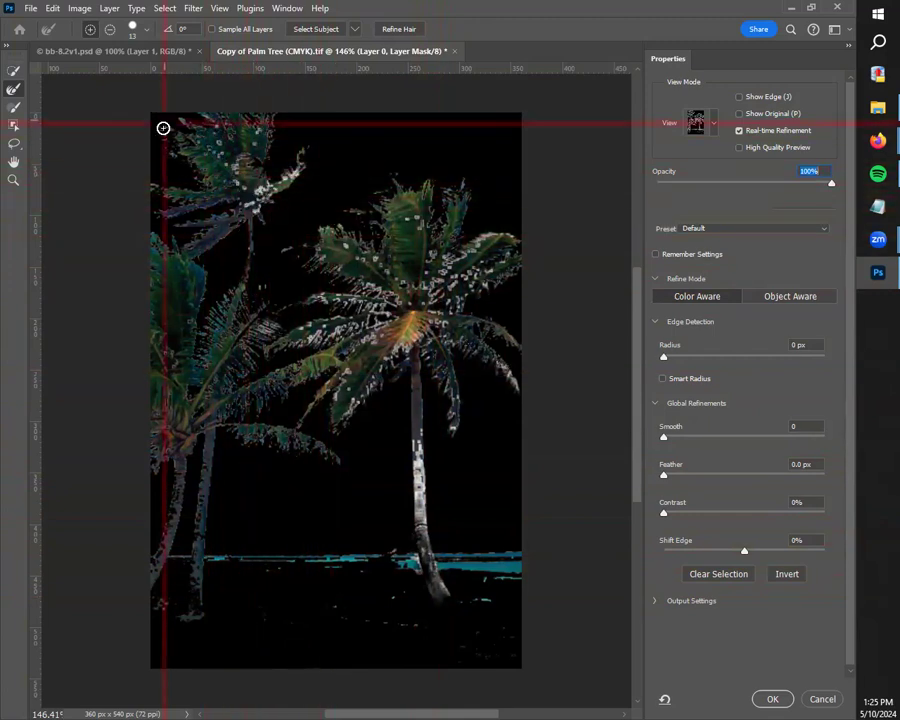
mouse_move(240, 201)
left_mouse_down()
mouse_move(256, 160)
mouse_move(252, 127)
mouse_move(229, 185)
mouse_move(142, 193)
left_mouse_up()
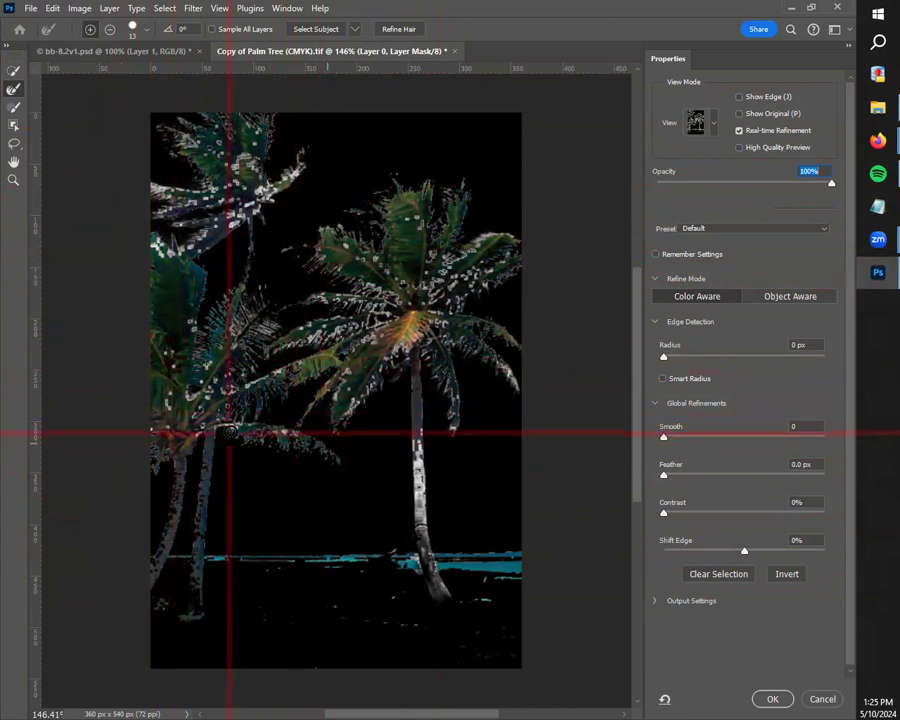
mouse_move(206, 479)
left_mouse_down()
mouse_move(197, 564)
mouse_move(200, 585)
mouse_move(201, 539)
mouse_move(196, 606)
left_mouse_up()
mouse_move(259, 618)
left_mouse_down()
mouse_move(278, 615)
mouse_move(311, 637)
mouse_move(341, 633)
left_mouse_up()
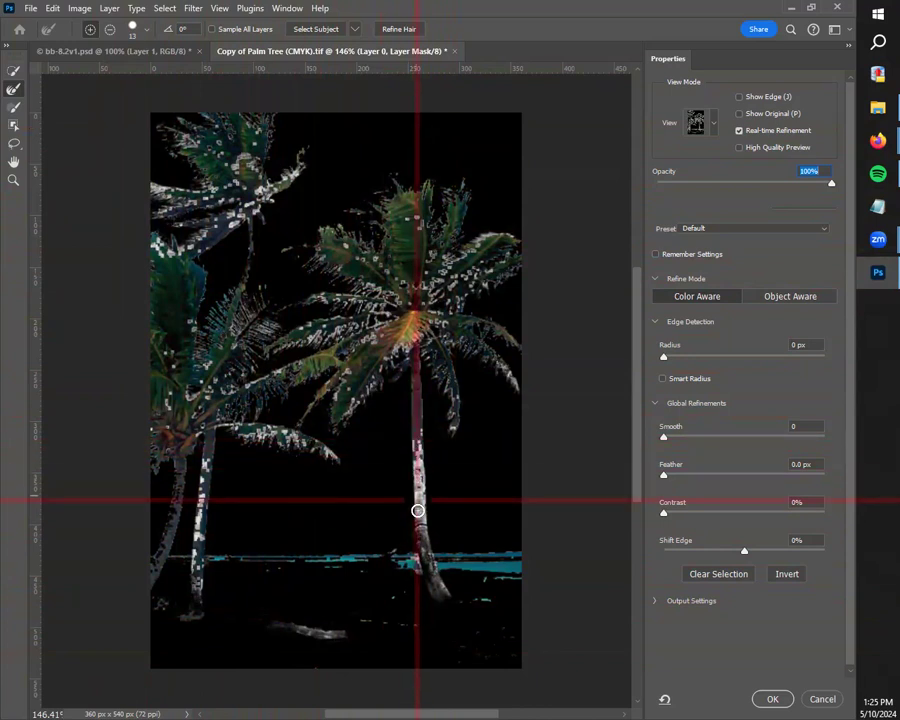
Step: Add the large palm's lower trunk, the beach and the sea with the Quick Selection tool and accept the selection
key("w")
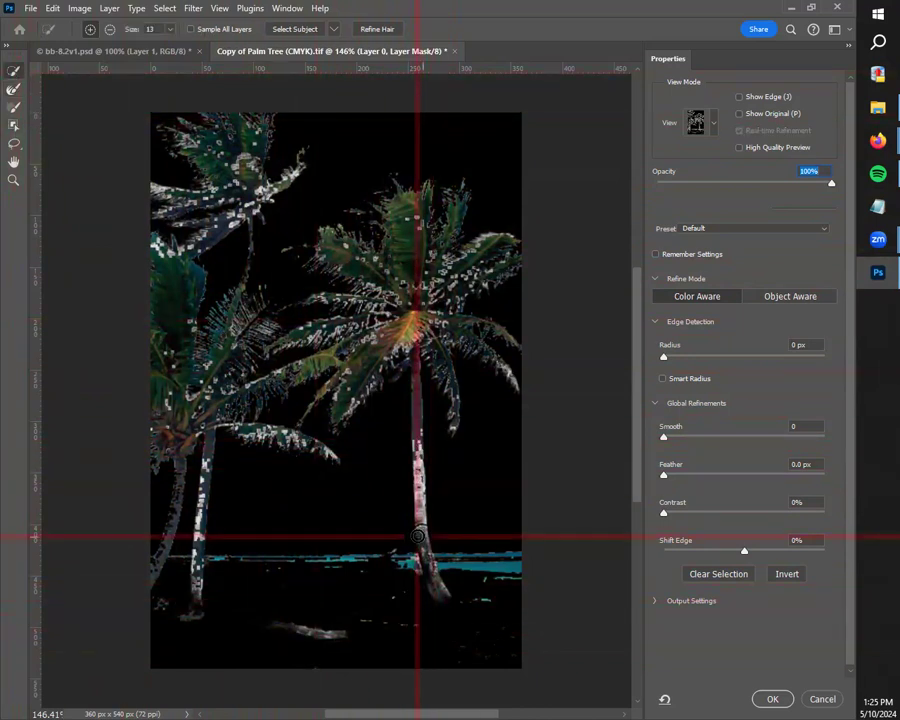
left_click_drag(406, 536, 420, 534)
left_click_drag(415, 487, 416, 539)
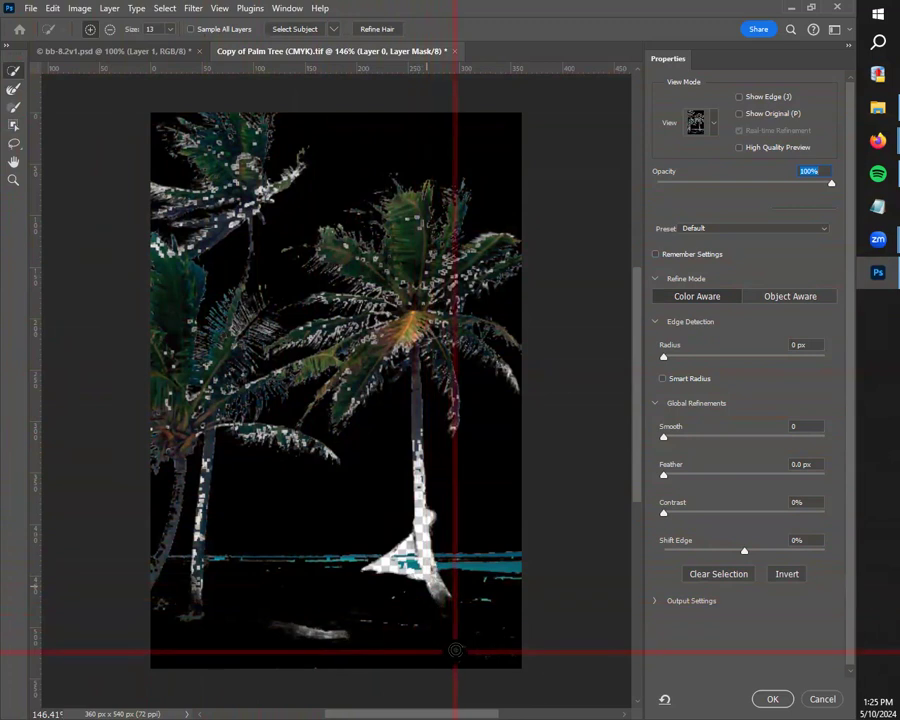
mouse_move(321, 597)
left_mouse_down()
mouse_move(273, 605)
mouse_move(268, 647)
mouse_move(175, 639)
left_mouse_up()
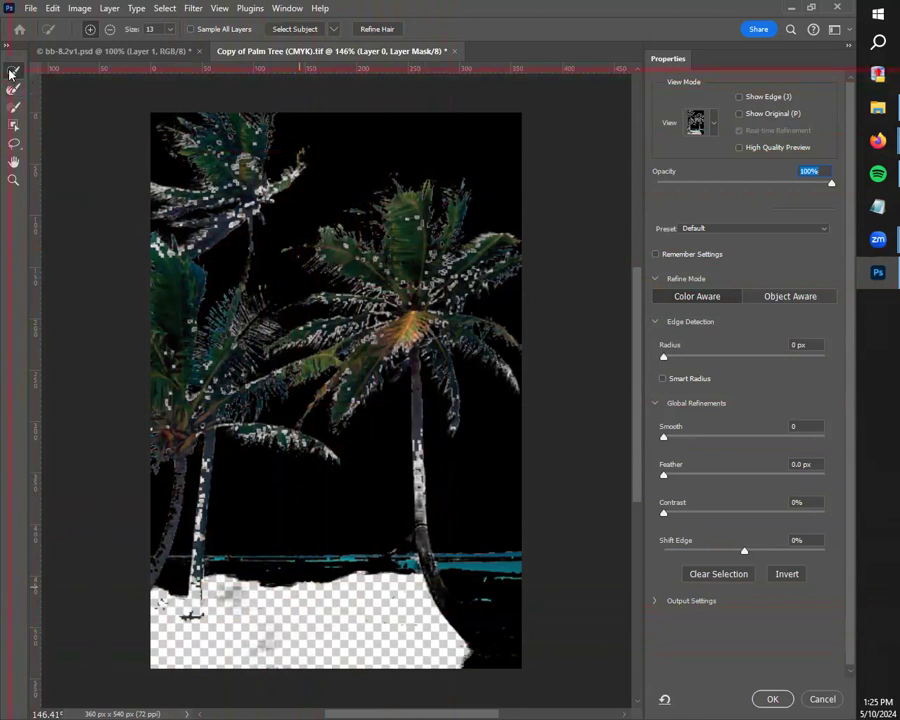
mouse_move(436, 647)
left_mouse_down()
mouse_move(506, 662)
mouse_move(446, 654)
mouse_move(510, 624)
mouse_move(425, 615)
mouse_move(493, 613)
mouse_move(409, 591)
mouse_move(513, 610)
mouse_move(359, 609)
mouse_move(399, 648)
mouse_move(468, 648)
left_mouse_up()
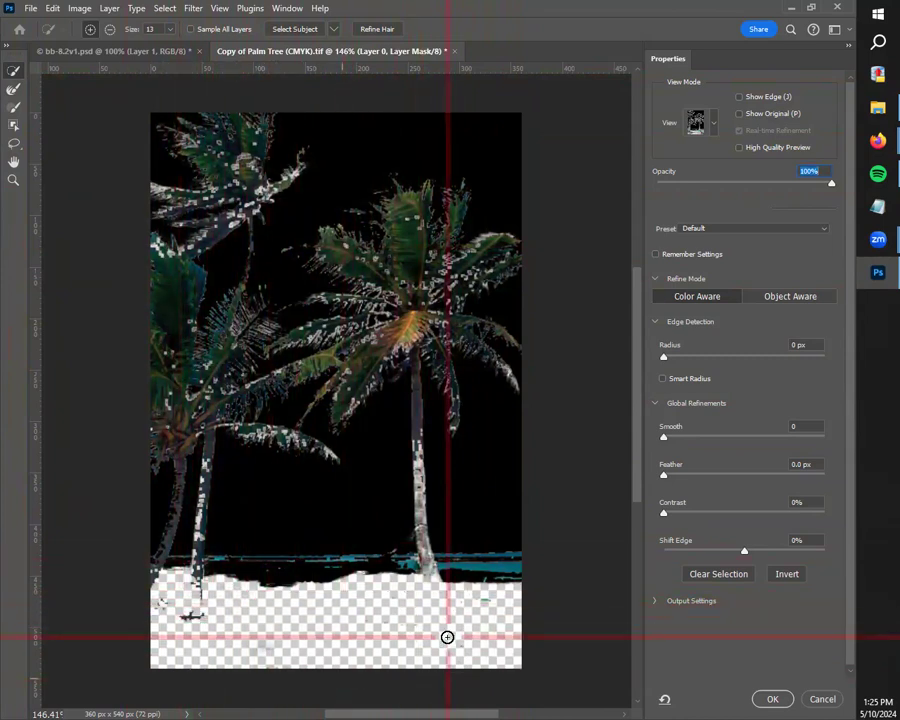
key("alt+super+p")
key("alt+super+p")
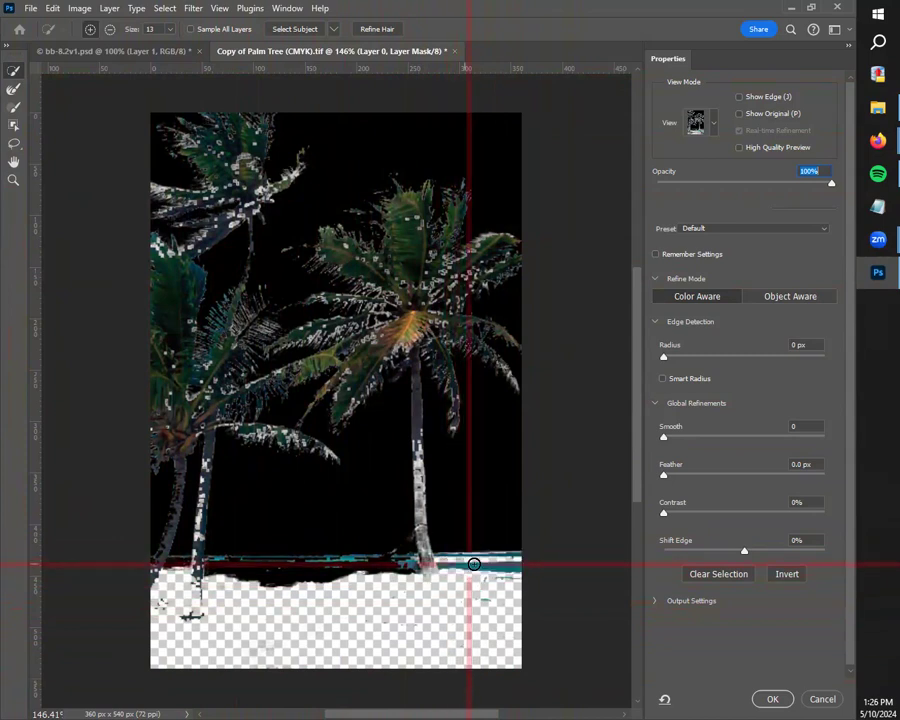
left_click_drag(488, 566, 263, 573)
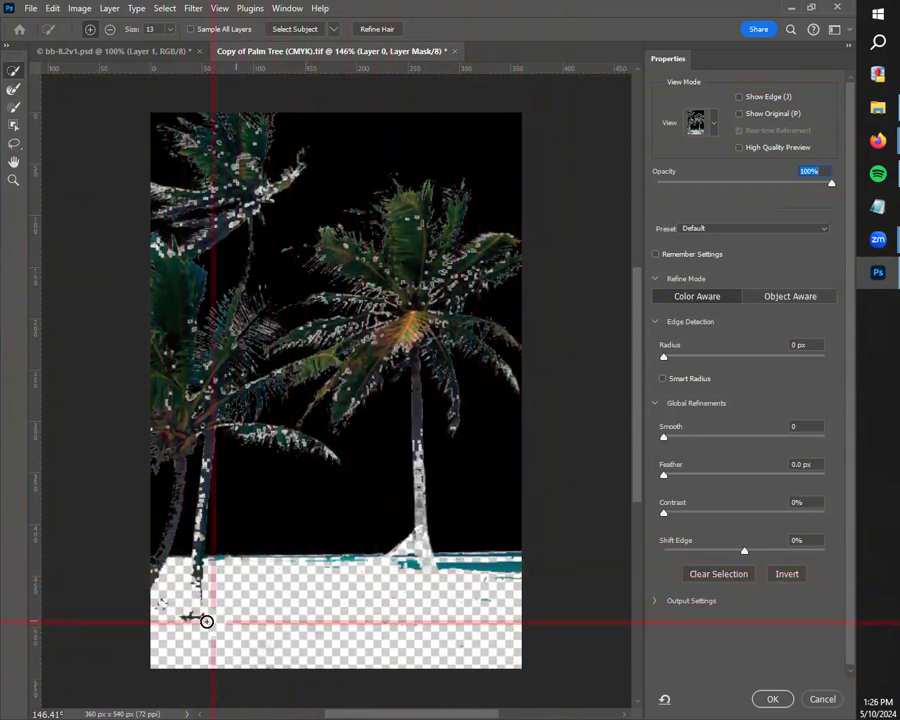
left_click(773, 699)
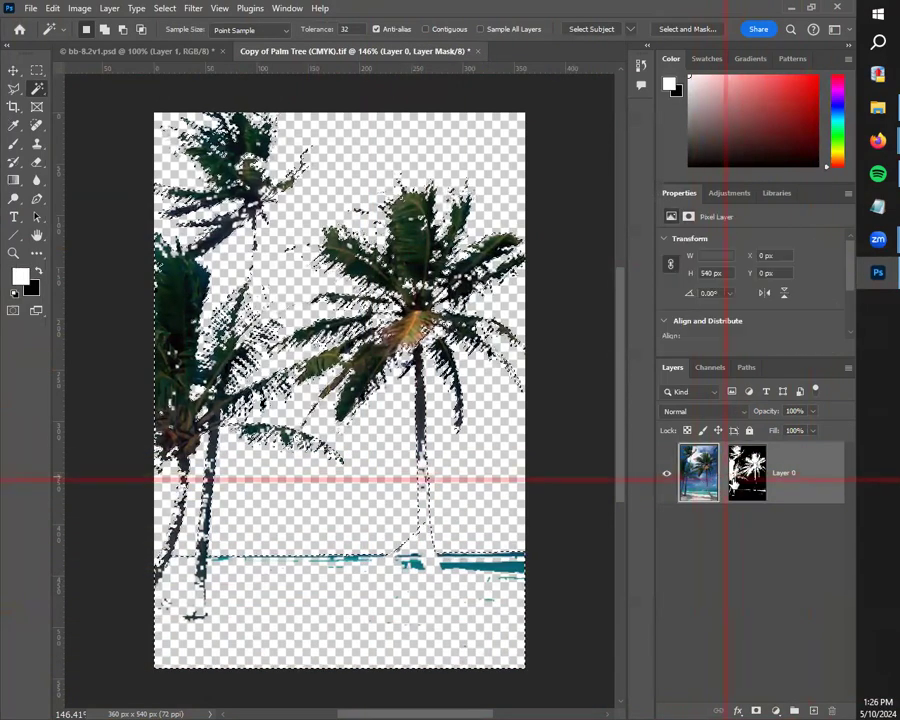
Step: Toggle Layer 0's mask off and on, try applying the mask to the layer, and undo it
left_click(700, 476)
left_click(742, 488)
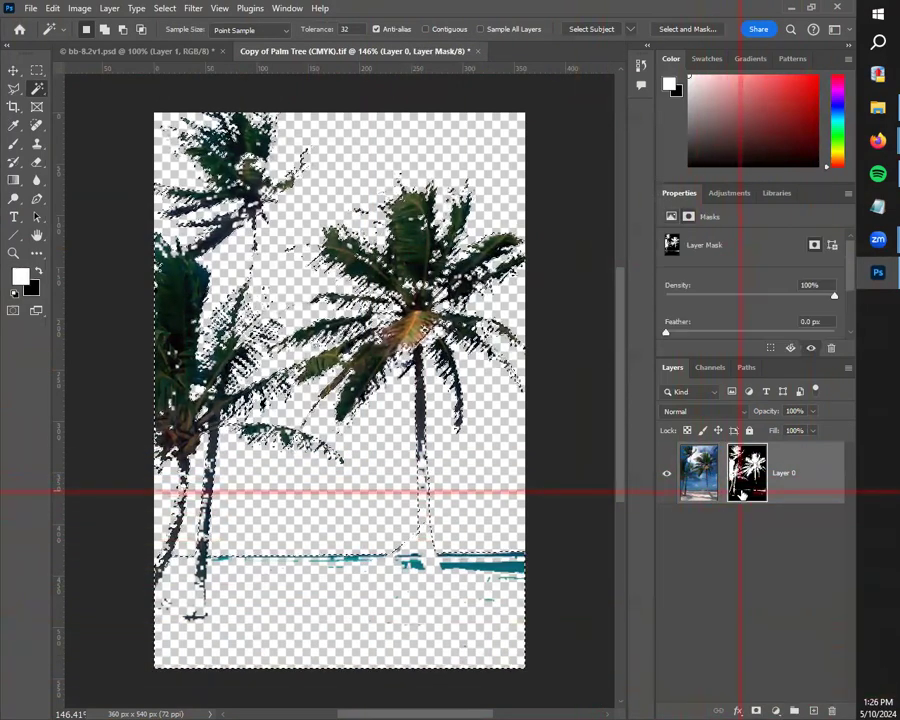
left_click(746, 488, "shift")
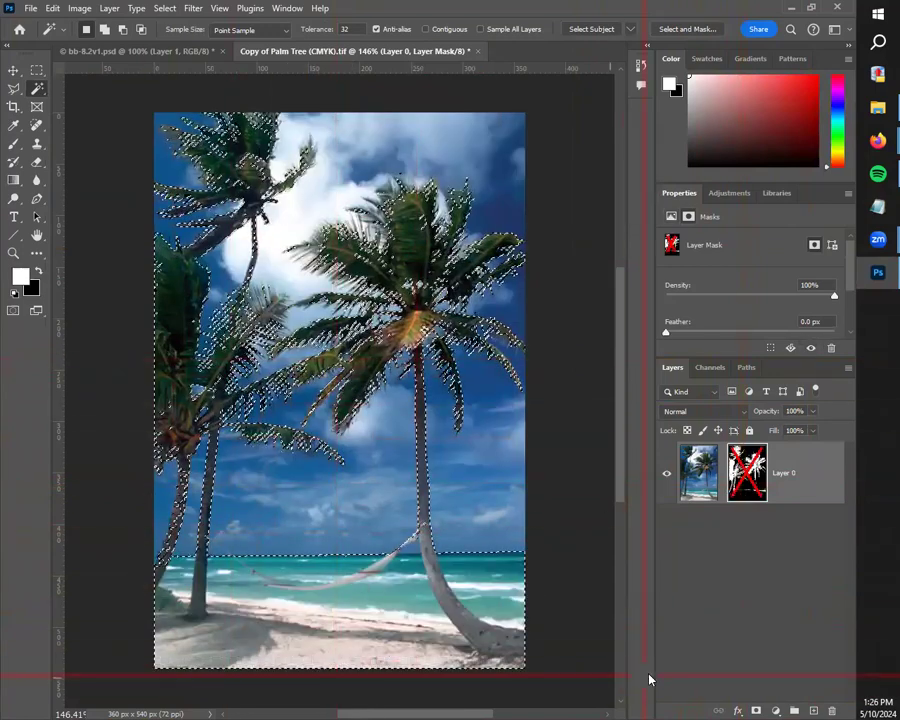
left_click(753, 490, "shift")
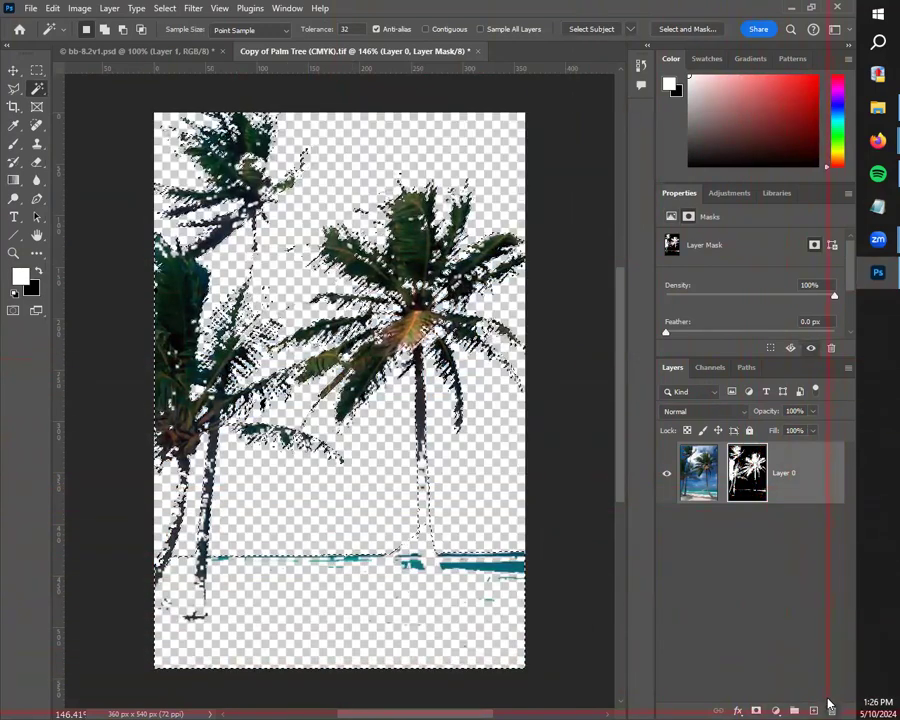
left_click(360, 273)
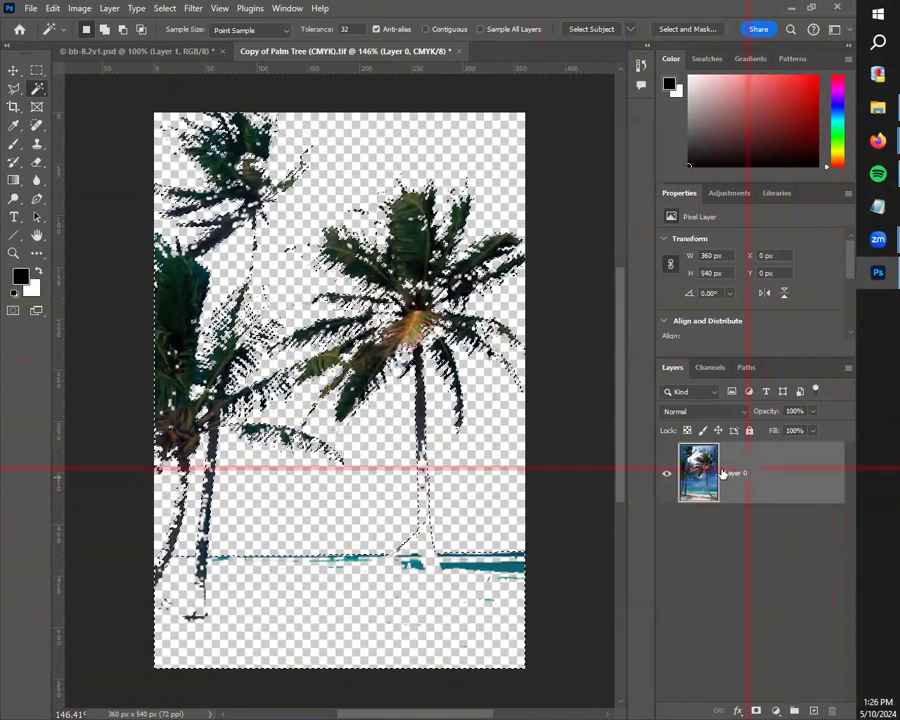
key("ctrl+z")
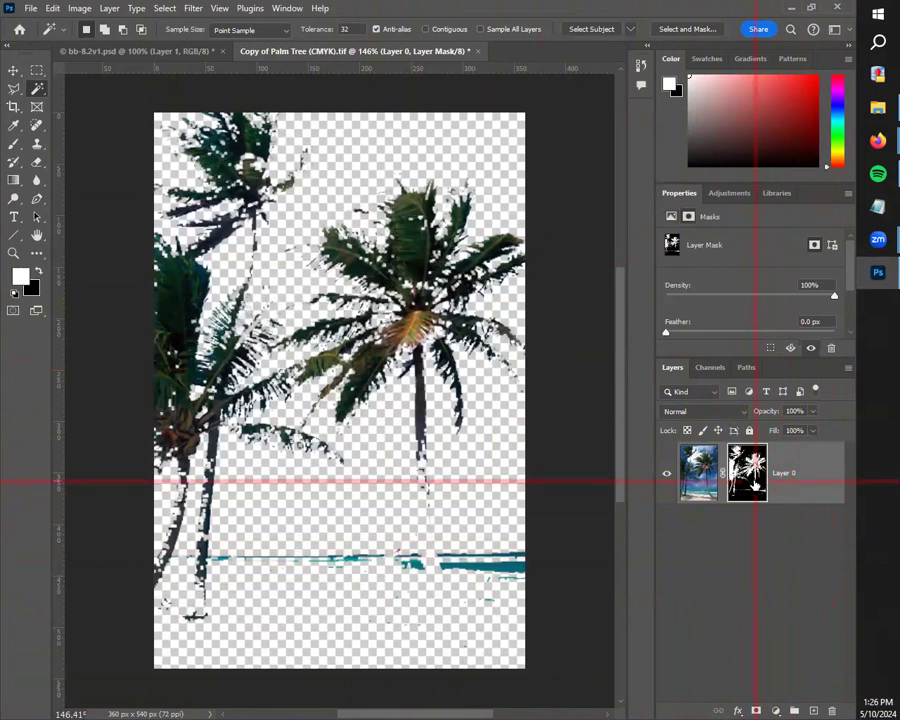
Step: Load Layer 0's mask as a selection and delete the mask without applying it
left_click(740, 474, "shift")
left_click(750, 474, "ctrl")
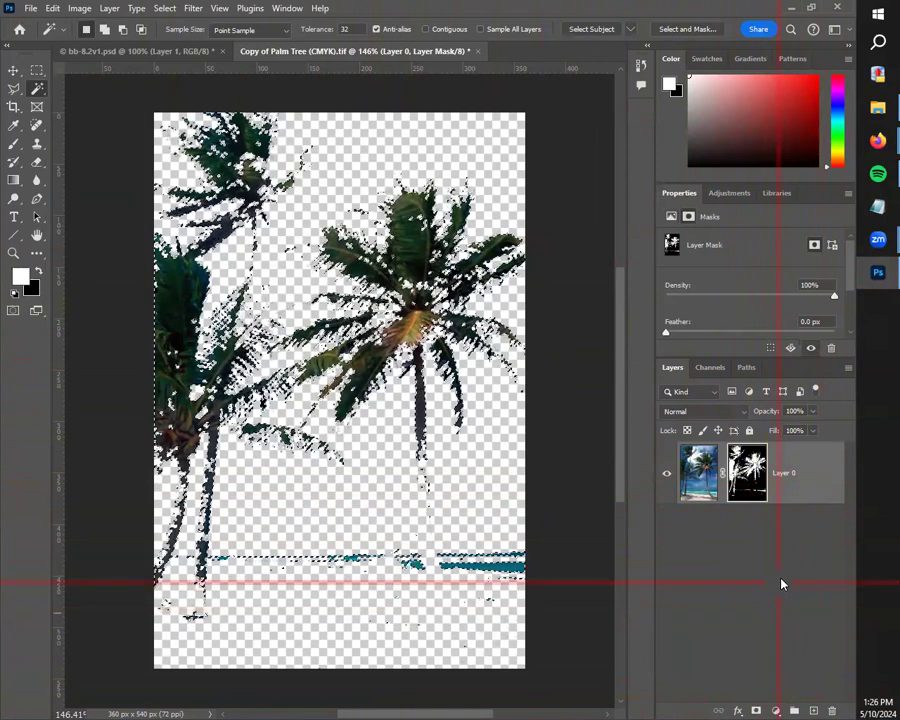
left_click(832, 710)
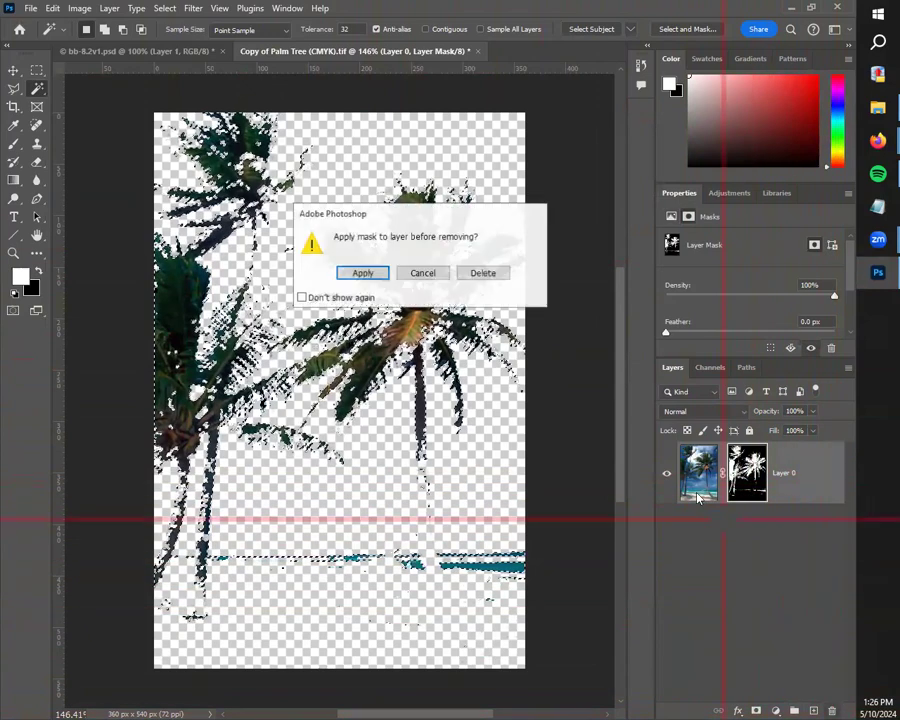
left_click(478, 276)
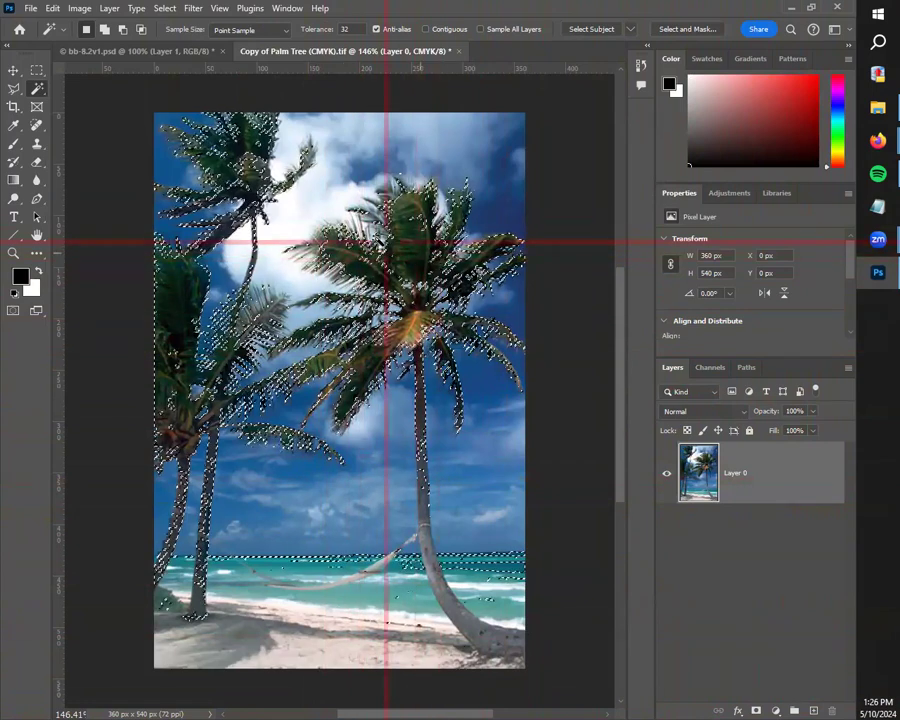
Step: Reopen Select and Mask and refine the uppermost palm's crown and outer frond with the Refine Edge Brush
left_click(674, 31)
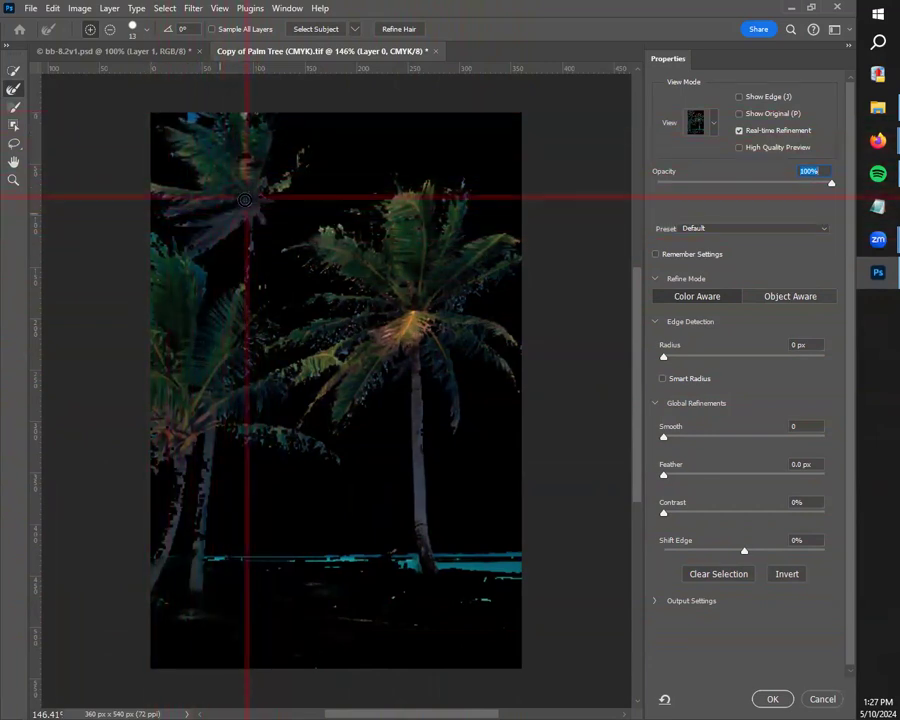
mouse_move(266, 204)
left_mouse_down()
mouse_move(240, 176)
mouse_move(266, 104)
mouse_move(275, 124)
mouse_move(255, 173)
mouse_move(263, 125)
mouse_move(231, 200)
left_mouse_up()
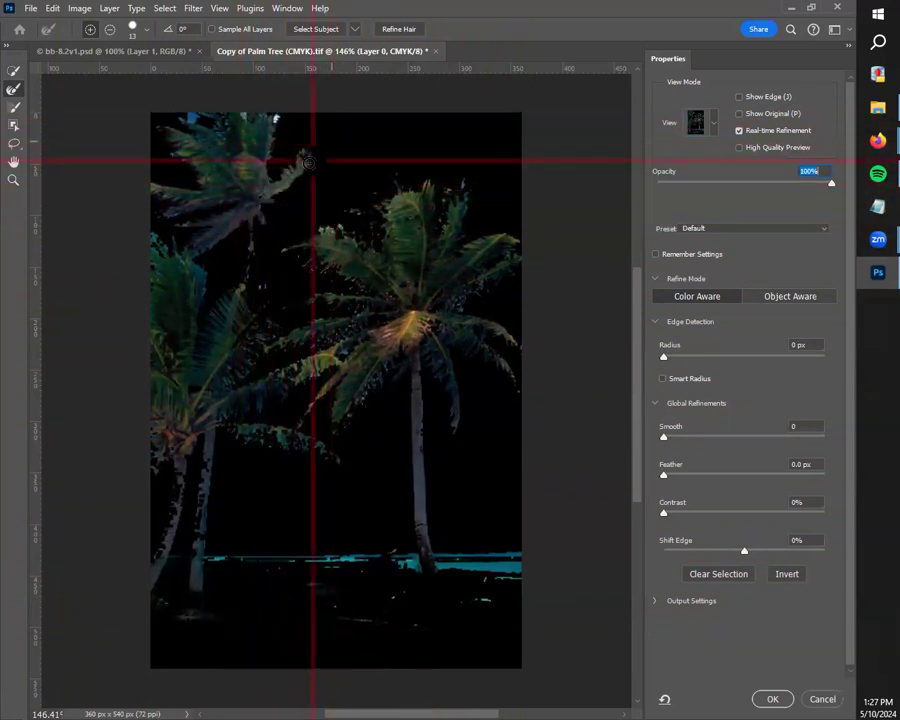
left_click_drag(311, 146, 263, 189)
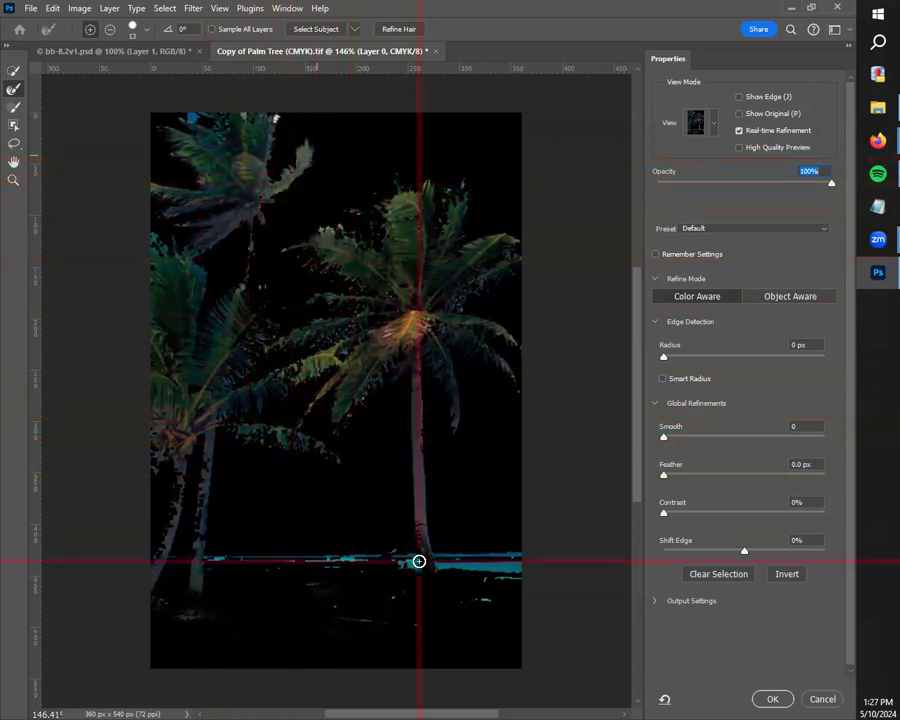
Step: Accept the refined palm selection and turn it into a layer mask on Layer 0
left_click(763, 700)
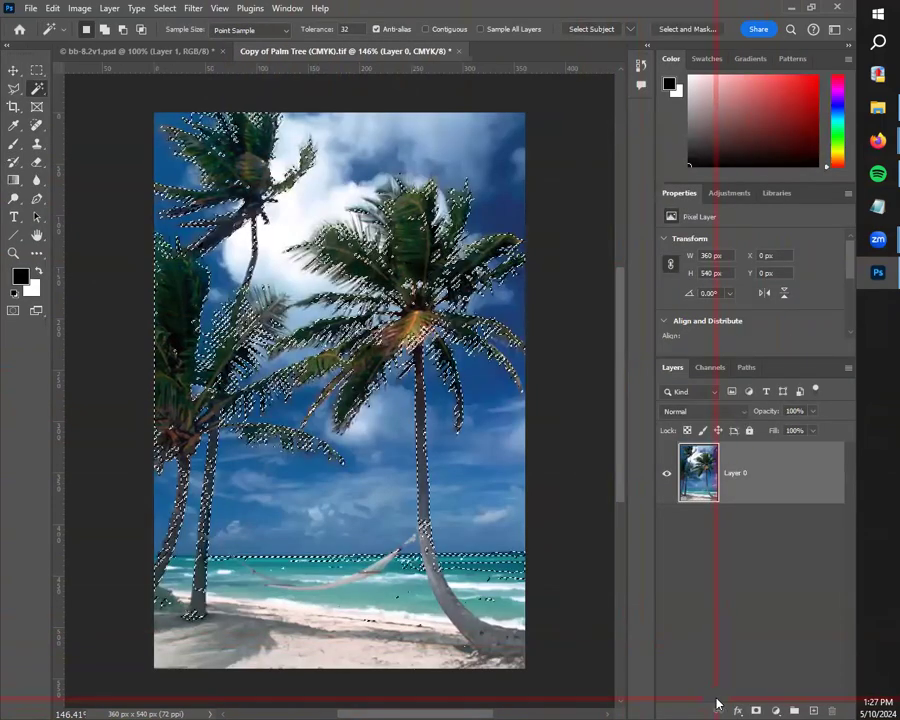
left_click(755, 708)
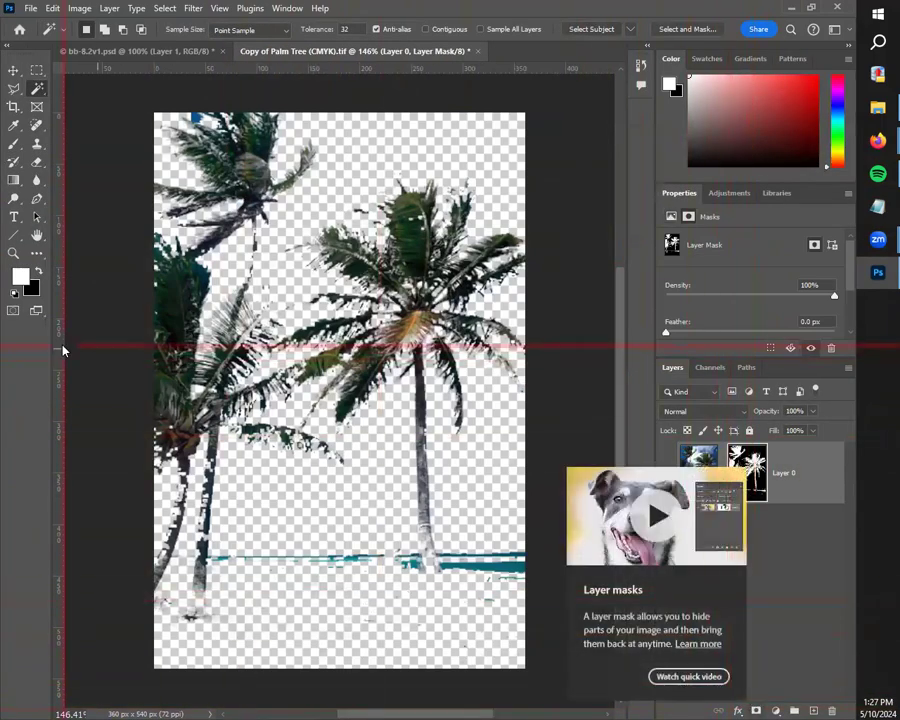
left_click(838, 578)
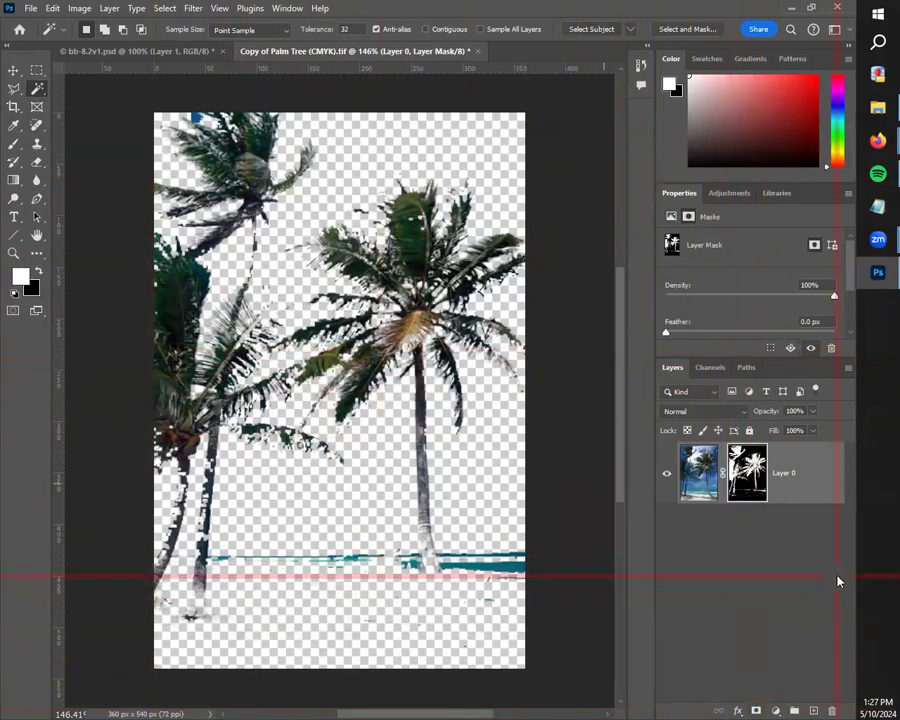
Step: Paint white on Layer 0's mask with a large soft brush to bring back the beach and sea
left_click(14, 71)
left_click(14, 147)
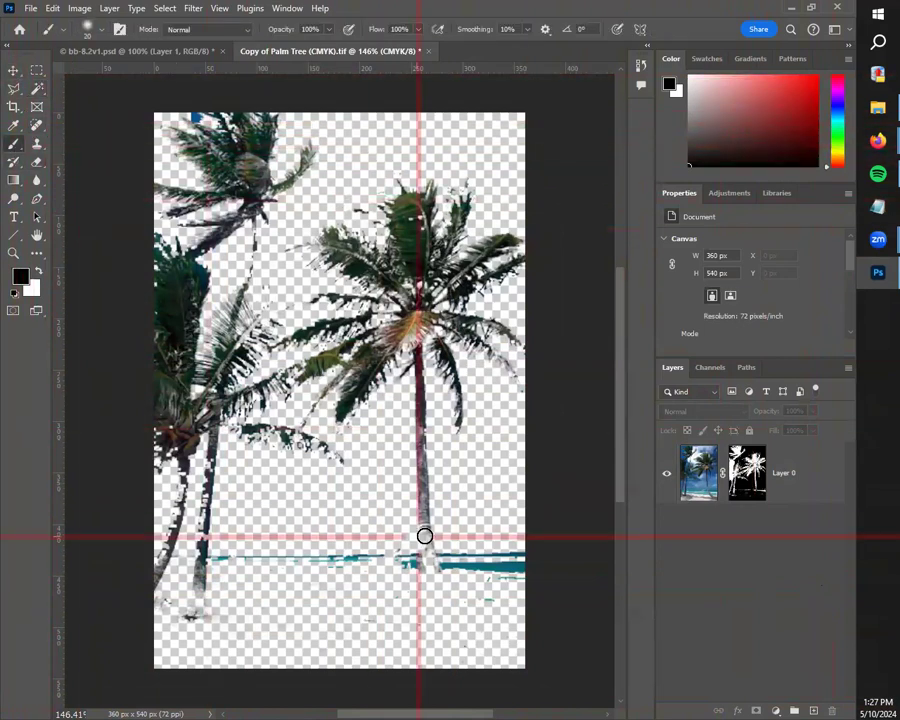
left_click(747, 473)
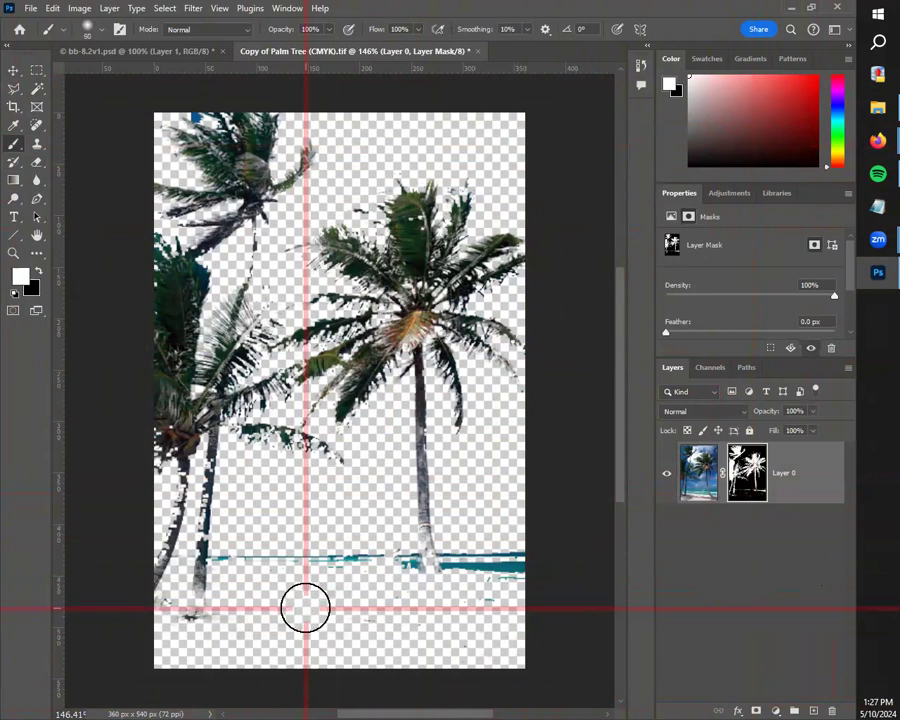
mouse_move(333, 603)
left_mouse_down()
mouse_move(378, 635)
mouse_move(325, 612)
mouse_move(478, 623)
mouse_move(495, 641)
mouse_move(436, 641)
mouse_move(449, 617)
mouse_move(467, 630)
mouse_move(296, 655)
mouse_move(310, 613)
mouse_move(315, 633)
mouse_move(257, 666)
mouse_move(186, 648)
mouse_move(231, 618)
mouse_move(221, 648)
mouse_move(155, 654)
mouse_move(169, 648)
mouse_move(180, 605)
mouse_move(234, 617)
mouse_move(223, 608)
mouse_move(193, 621)
mouse_move(149, 614)
mouse_move(184, 599)
mouse_move(237, 601)
mouse_move(269, 617)
mouse_move(235, 623)
mouse_move(201, 621)
mouse_move(321, 593)
mouse_move(332, 614)
mouse_move(280, 630)
mouse_move(277, 620)
mouse_move(346, 599)
left_mouse_up()
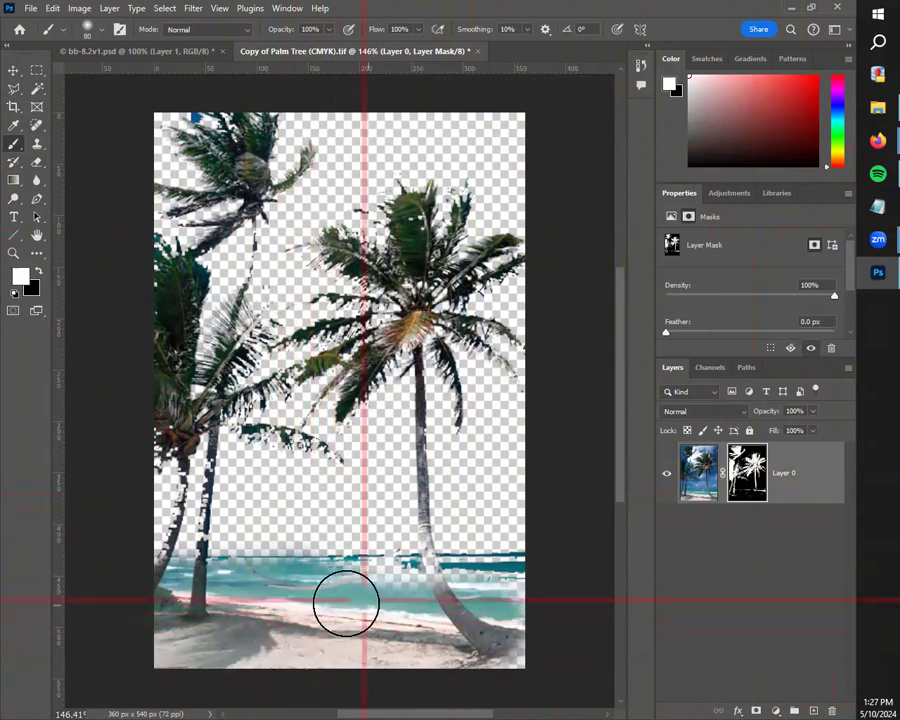
Step: Increase the brush hardness and paint the remaining sand, water and curved trunk base back into the mask
left_click(87, 29)
left_click_drag(98, 107, 168, 107)
left_click(102, 31)
mouse_move(291, 600)
left_mouse_down()
mouse_move(331, 617)
mouse_move(403, 621)
left_mouse_up()
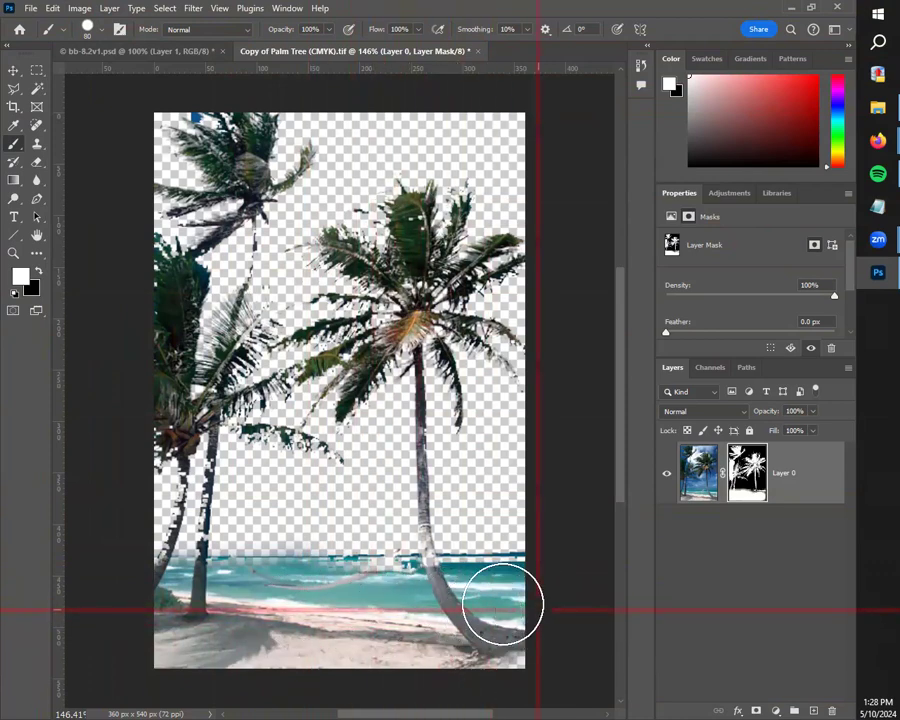
mouse_move(272, 622)
left_mouse_down()
mouse_move(187, 635)
mouse_move(272, 608)
mouse_move(203, 597)
mouse_move(258, 600)
left_mouse_up()
Step: Shrink the brush to 15 px and paint white along the hammock and its rope up to the curved trunk on Layer 0's mask
key("bracketleft")
key("bracketleft")
key("bracketleft")
key("bracketleft")
key("bracketleft")
key("bracketleft")
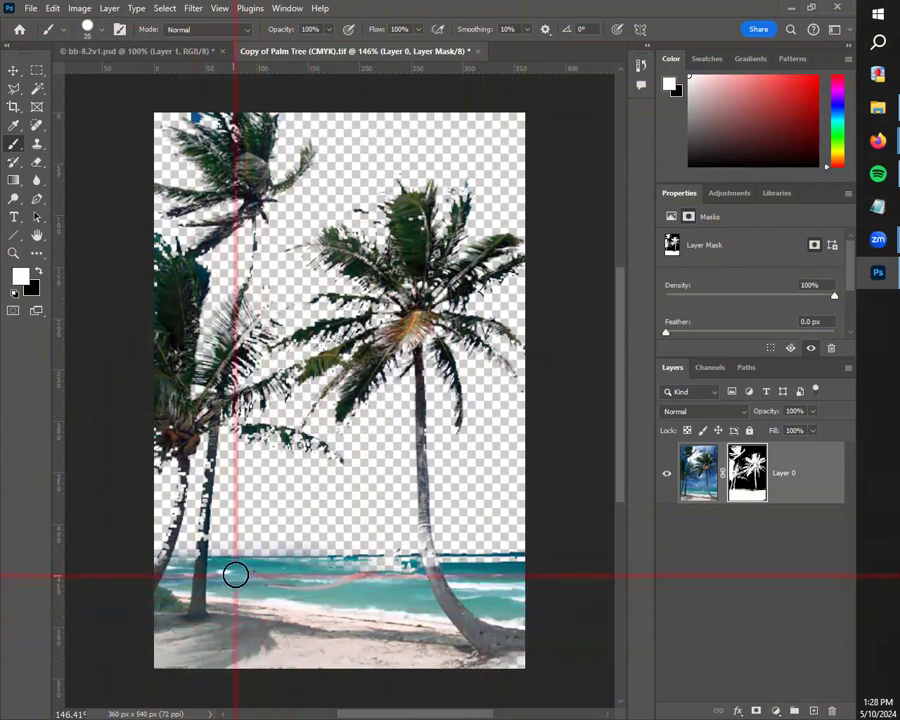
mouse_move(287, 571)
left_mouse_down()
mouse_move(381, 566)
mouse_move(282, 565)
mouse_move(429, 564)
mouse_move(413, 569)
mouse_move(398, 537)
left_mouse_up()
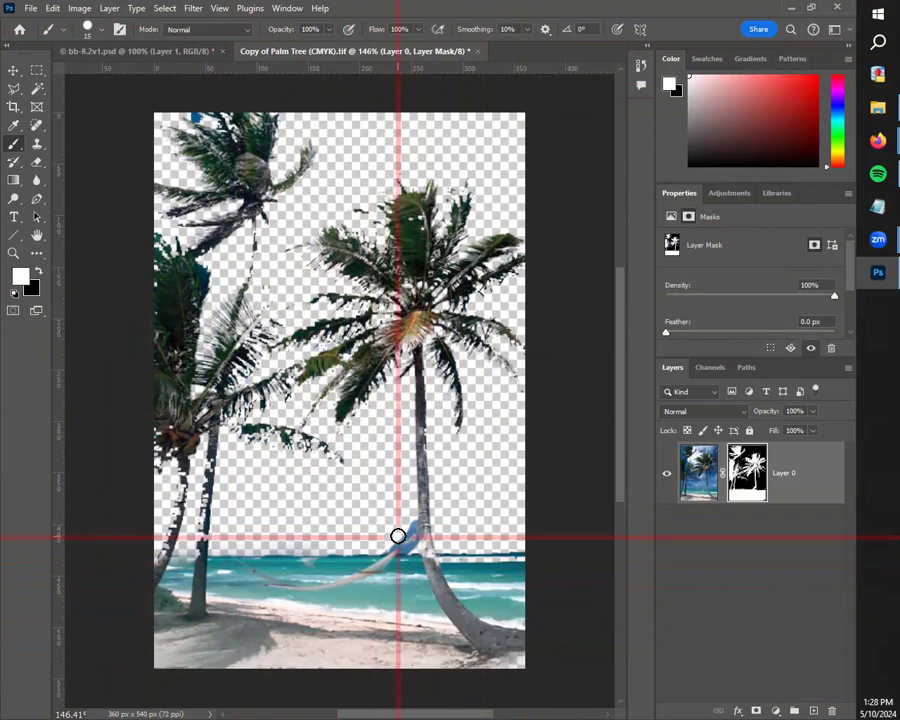
Step: Mask out the blue sky around the hammock rope near the curved trunk with a 6 px black brush
scroll(398, 537, "up", 10)
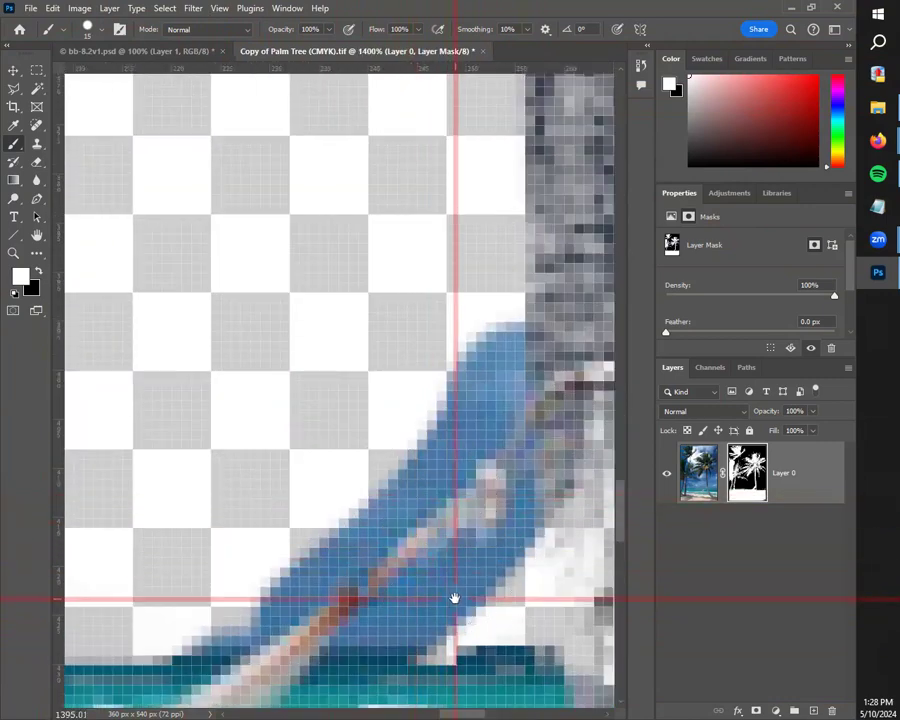
left_click_drag(455, 598, 392, 546)
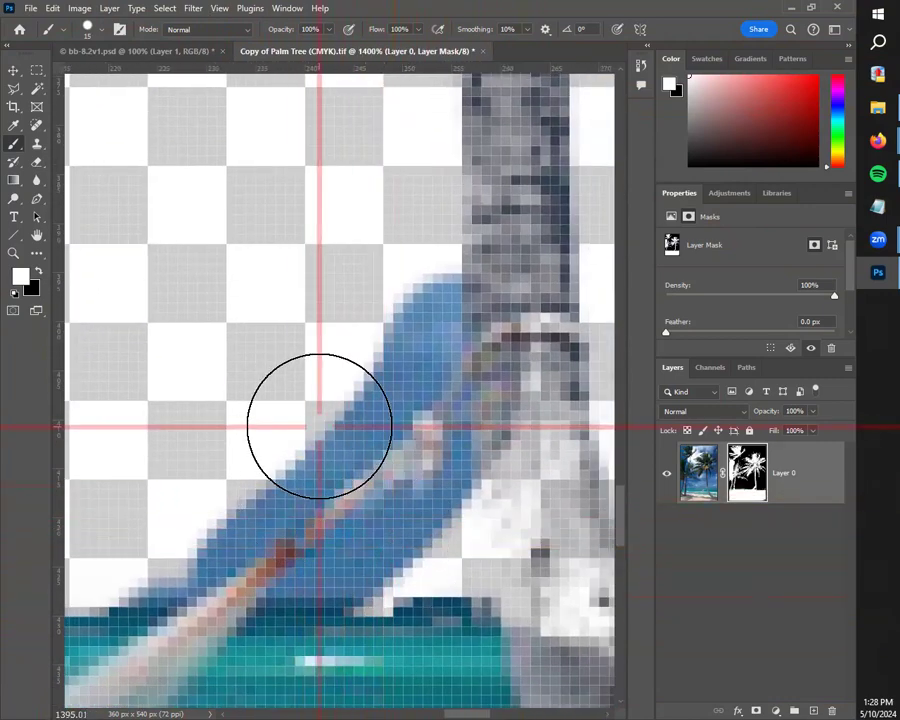
key("bracketleft")
key("bracketleft")
key("bracketleft")
key("bracketleft")
key("bracketleft")
left_click_drag(387, 303, 398, 324)
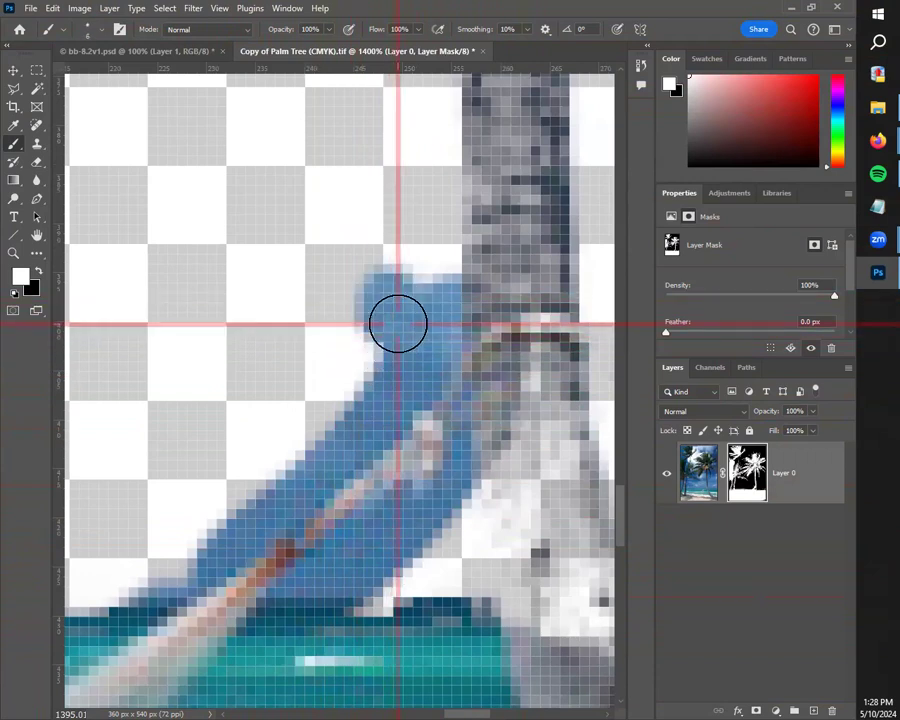
key("x")
mouse_move(410, 270)
left_mouse_down()
mouse_move(417, 334)
mouse_move(408, 283)
mouse_move(386, 275)
mouse_move(370, 300)
mouse_move(378, 340)
mouse_move(422, 335)
mouse_move(388, 392)
mouse_move(297, 444)
mouse_move(258, 501)
mouse_move(168, 573)
mouse_move(118, 599)
mouse_move(165, 557)
mouse_move(280, 618)
mouse_move(364, 552)
mouse_move(337, 577)
mouse_move(380, 557)
mouse_move(435, 491)
mouse_move(406, 543)
mouse_move(351, 597)
mouse_move(347, 590)
mouse_move(398, 600)
mouse_move(349, 590)
mouse_move(447, 579)
mouse_move(437, 578)
mouse_move(444, 511)
mouse_move(402, 594)
left_mouse_up()
scroll(402, 594, "down", 5)
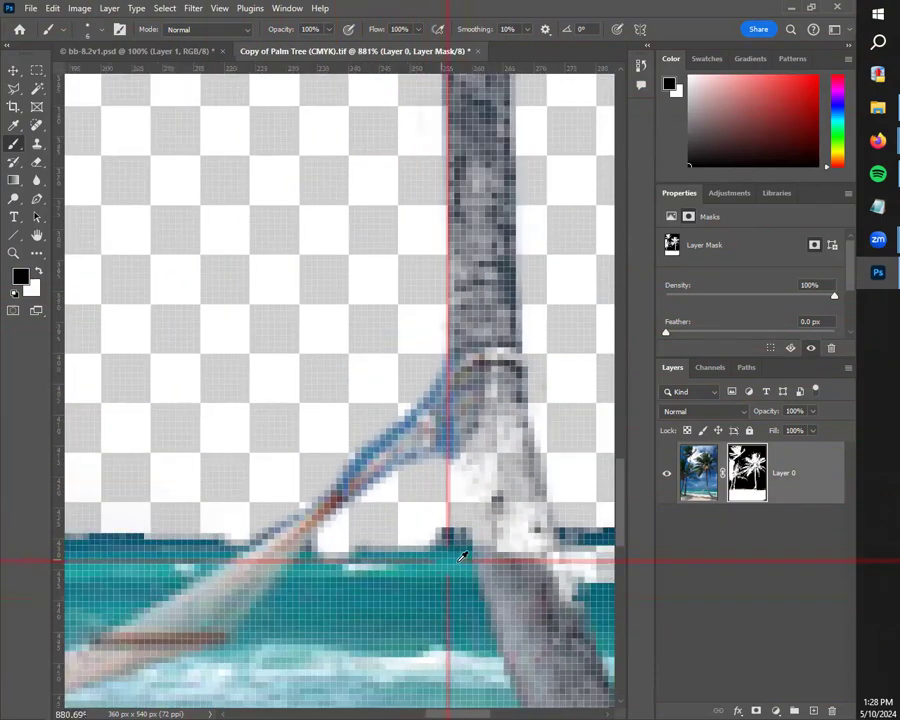
Step: Paint white over the missing strip of sea beside the curved trunk to restore a continuous horizon
scroll(503, 573, "down", 2)
scroll(520, 590, "up", 4)
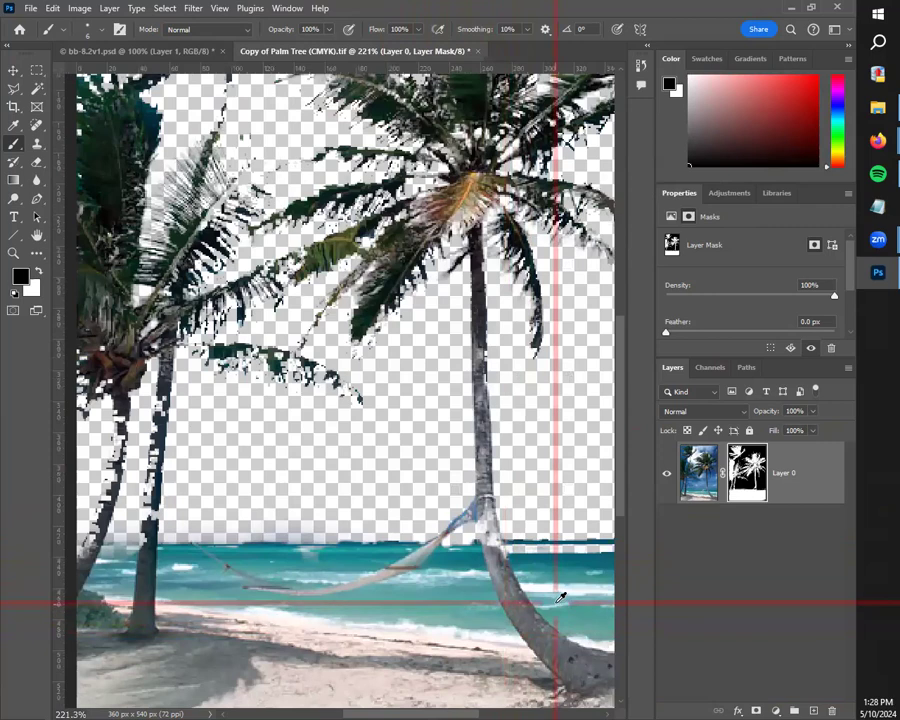
left_click_drag(521, 581, 347, 605)
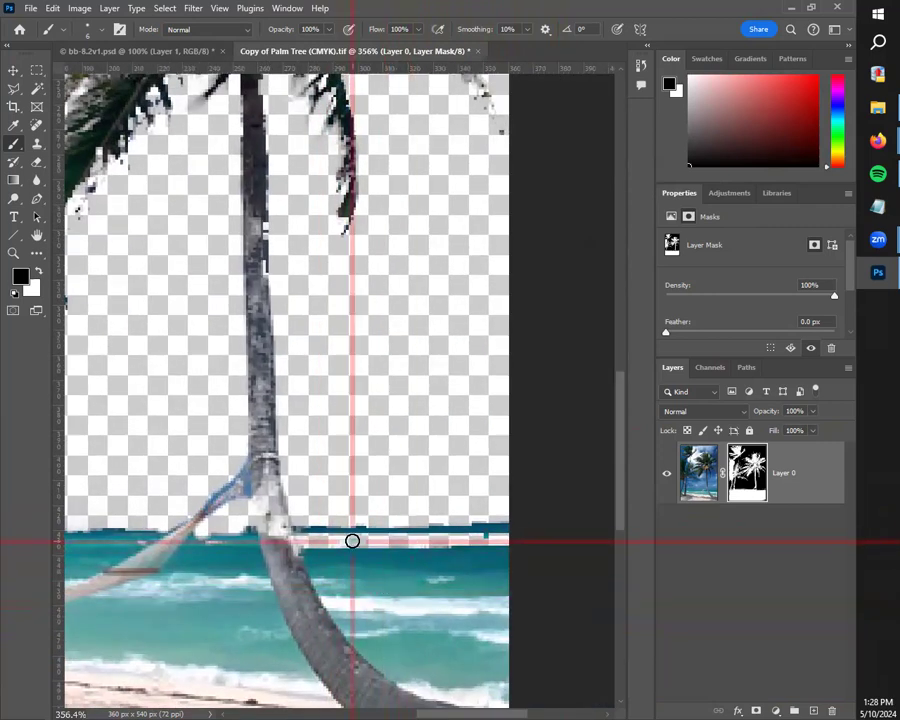
key("x")
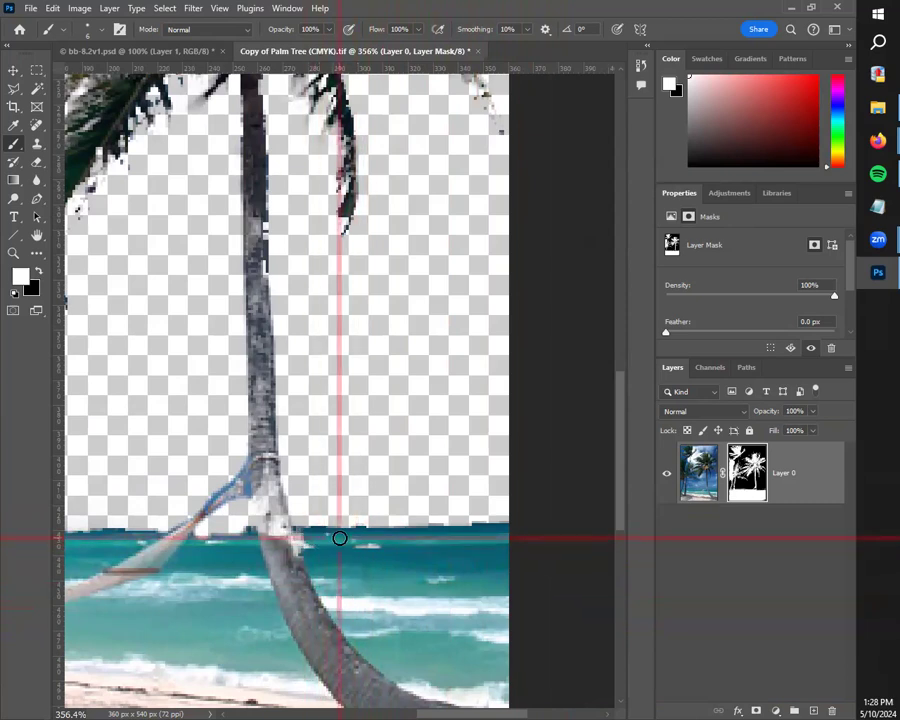
scroll(276, 551, "down", 3)
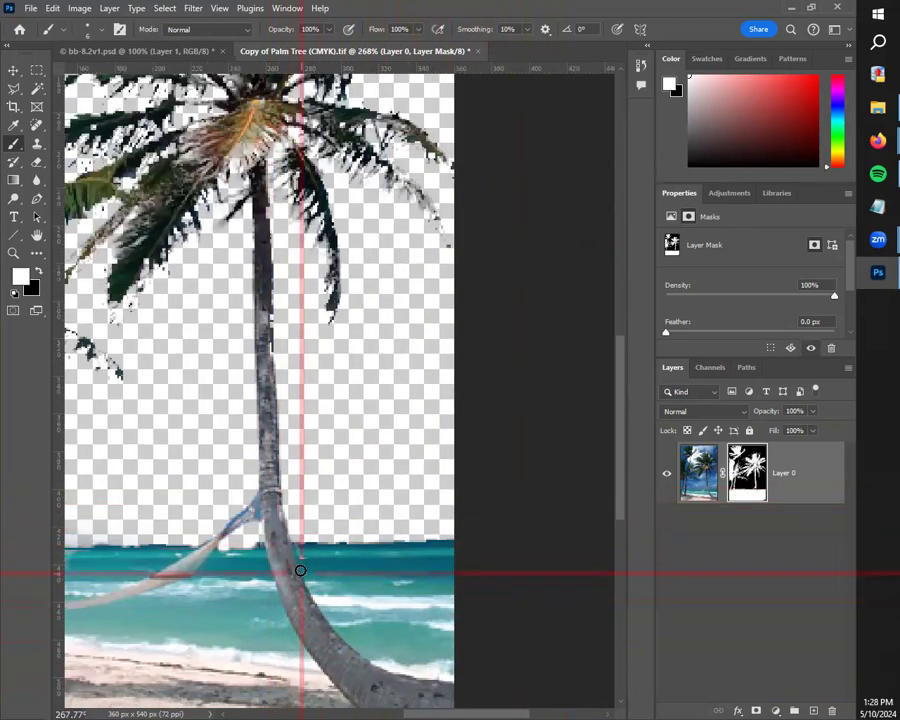
Step: Restore the missing edge sections of the leaning palm trunk at the image's left edge by painting white on the mask
scroll(349, 622, "left", 5)
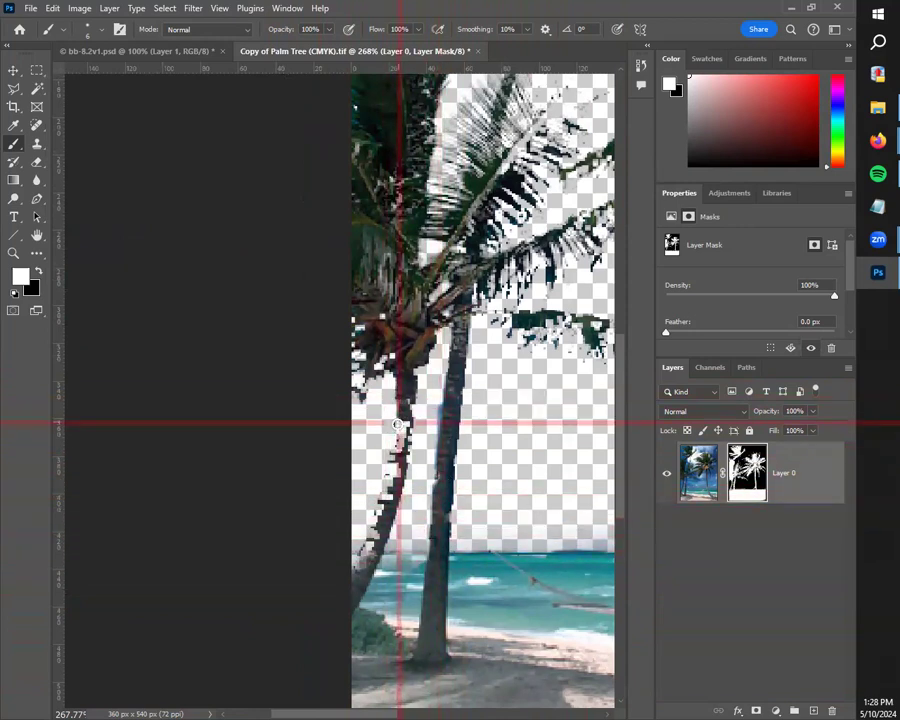
left_click_drag(399, 455, 366, 562)
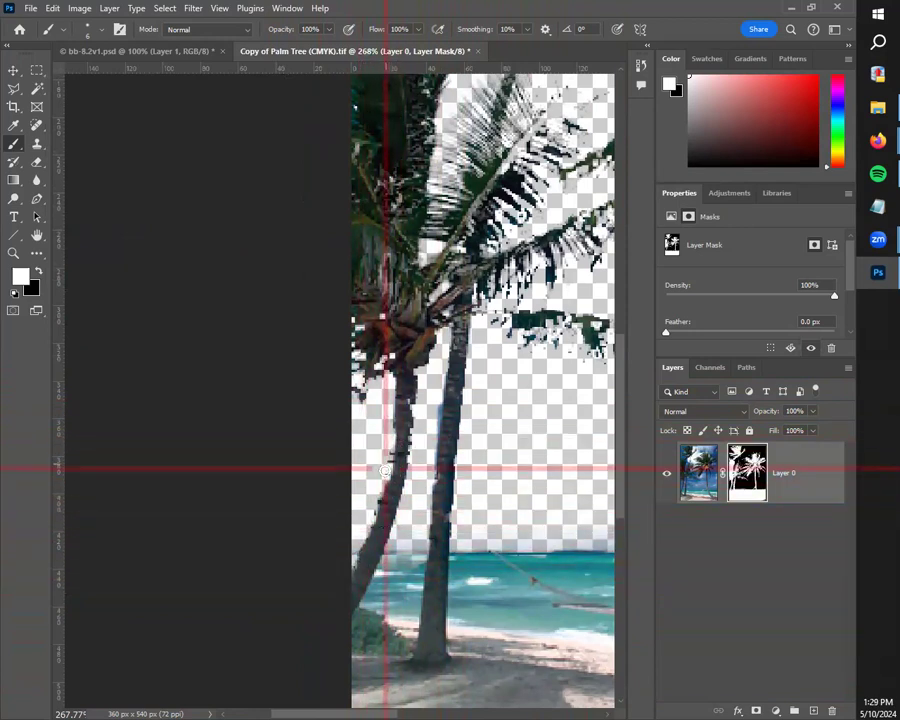
left_click_drag(385, 470, 395, 424)
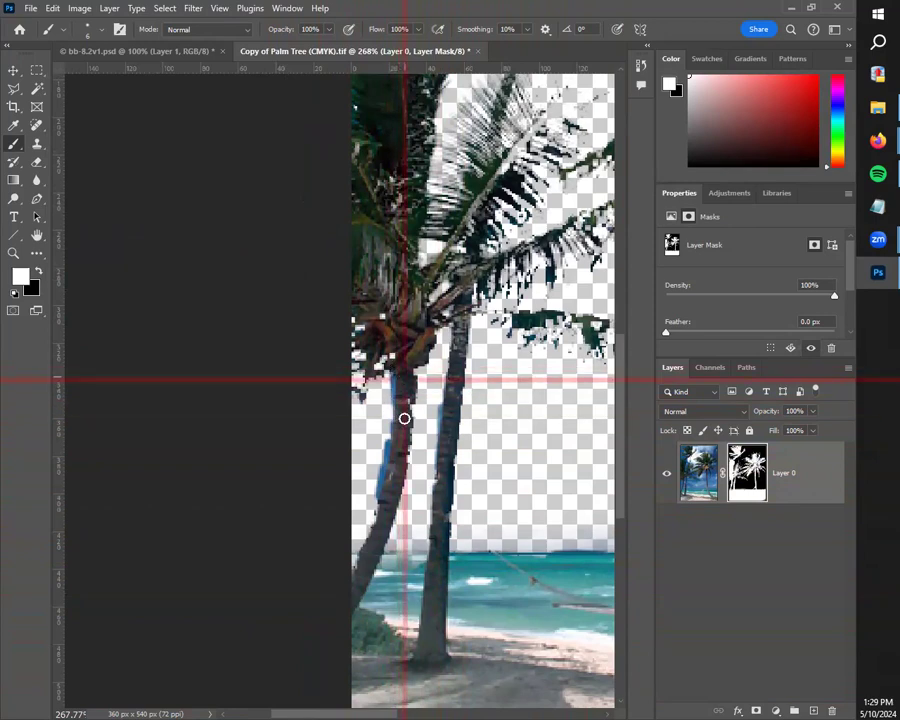
Step: Paint black with a 5 px brush along the leaning palm trunk's outer edge to mask out the blue sky fringe
scroll(405, 447, "up", 5)
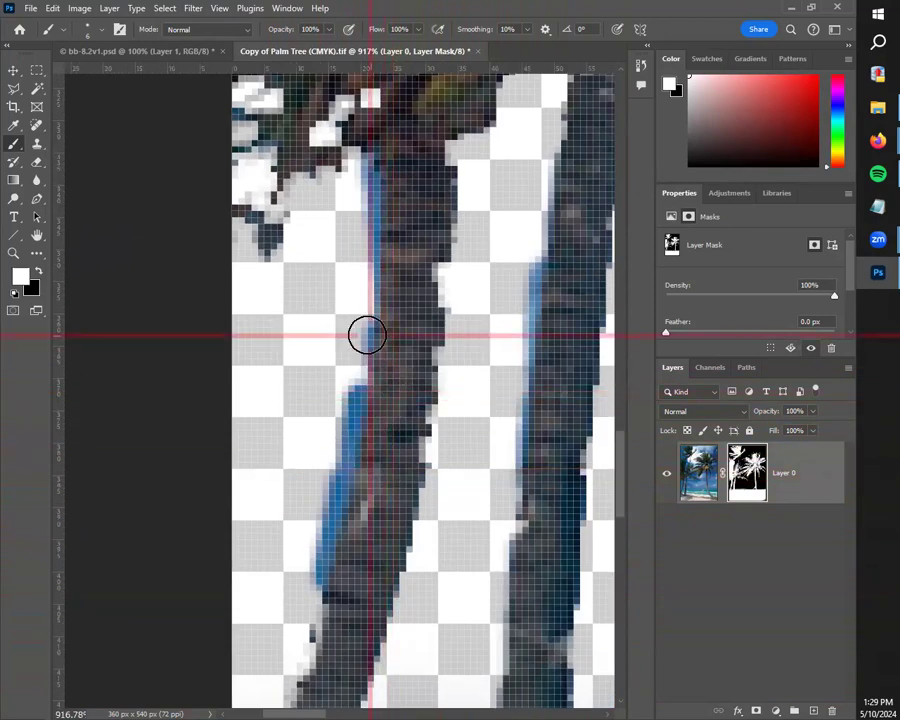
key("x")
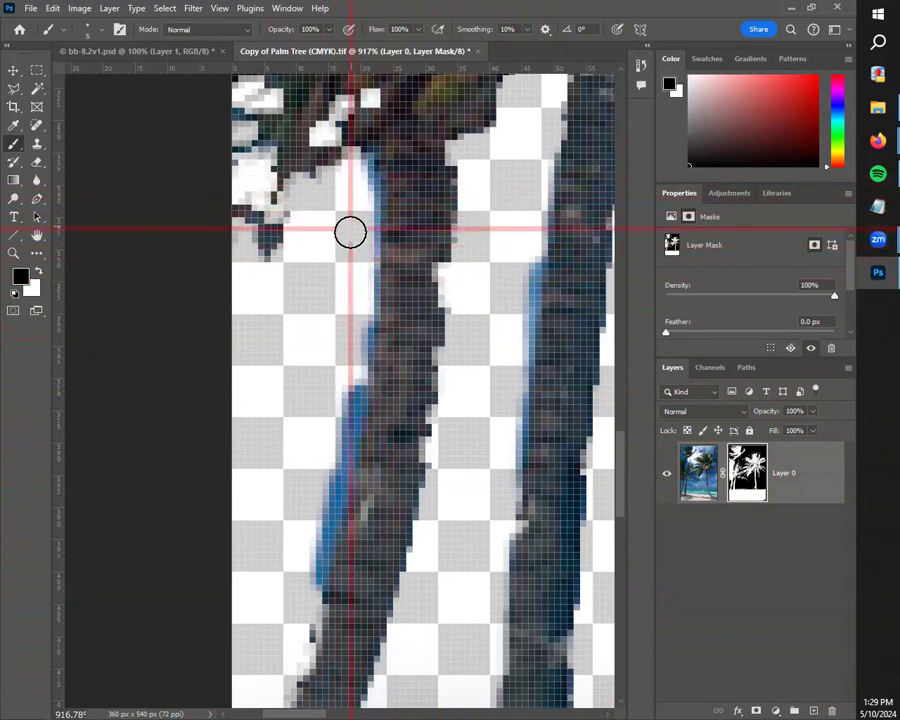
mouse_move(340, 435)
left_mouse_down()
mouse_move(307, 504)
mouse_move(311, 535)
left_mouse_up()
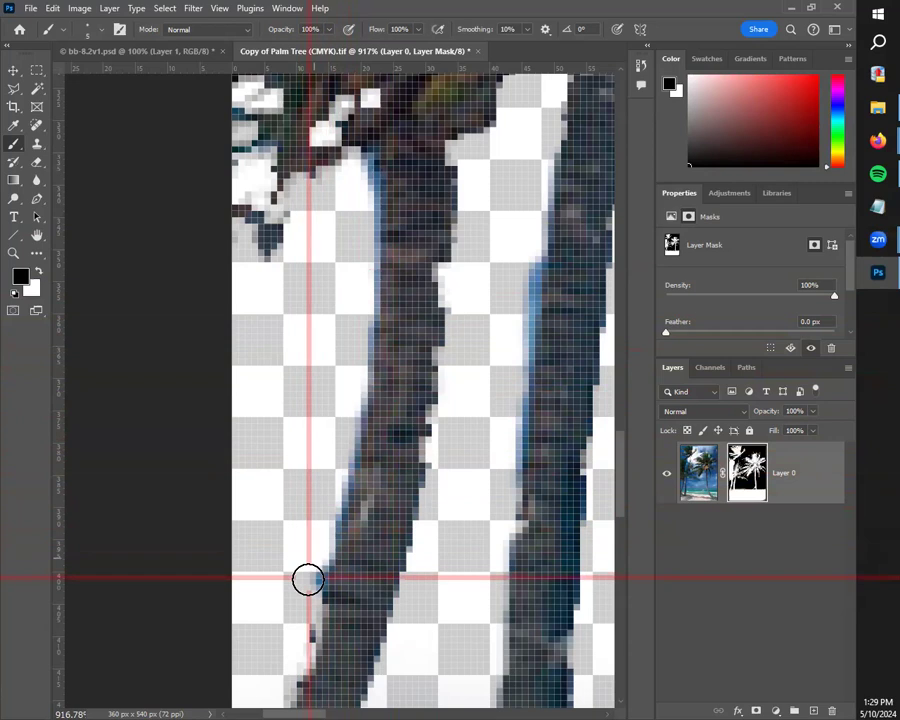
scroll(389, 469, "down", 10)
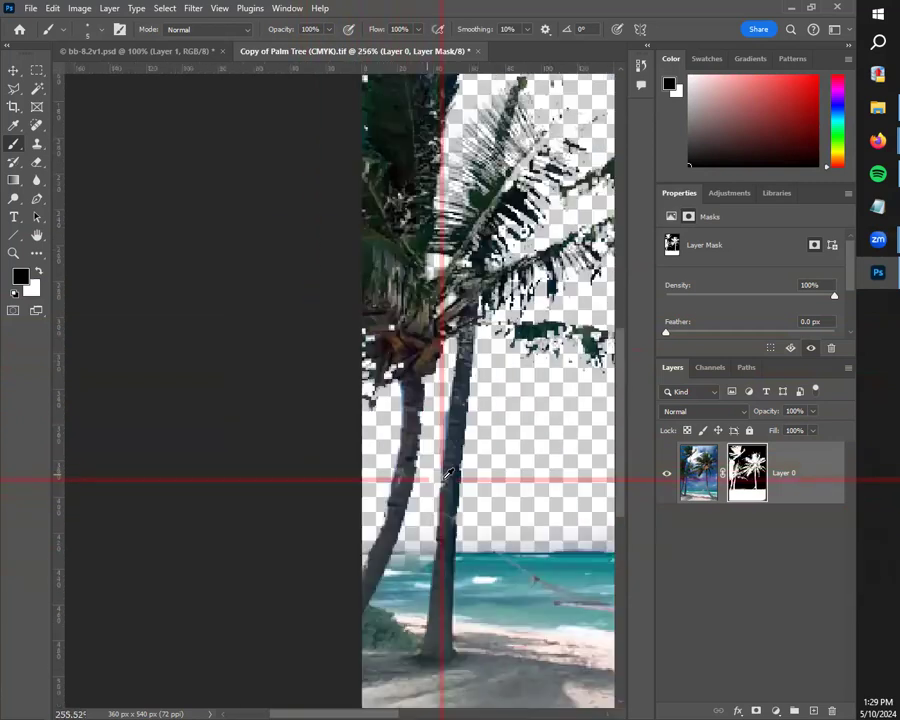
left_click_drag(324, 462, 364, 467)
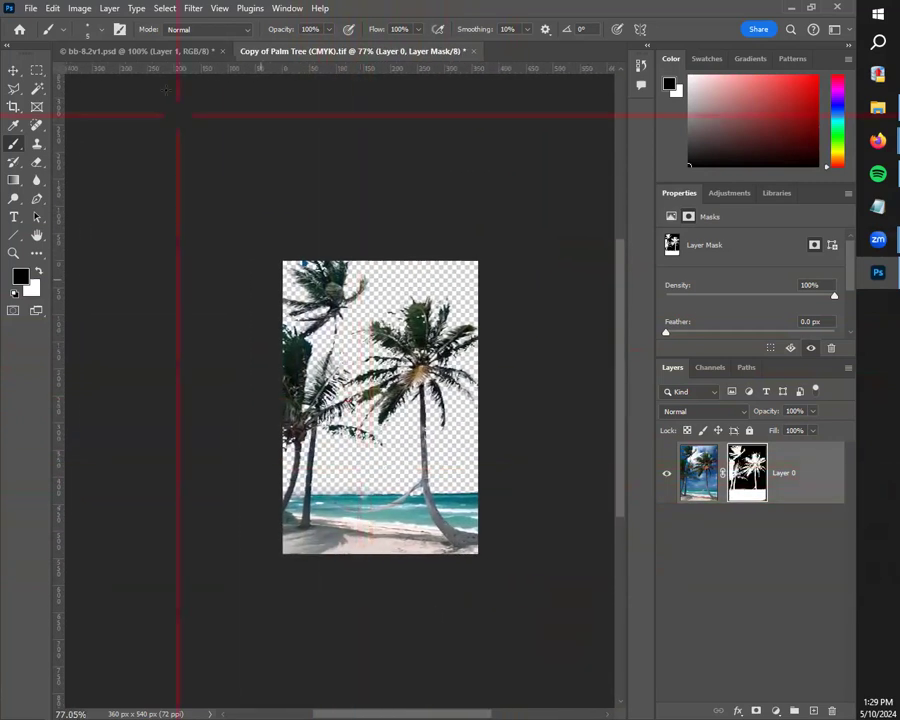
Step: Copy the masked palm Layer 0 and paste it into bb-8.2v1.psd above the duck layer
left_click(14, 71)
left_click(335, 369)
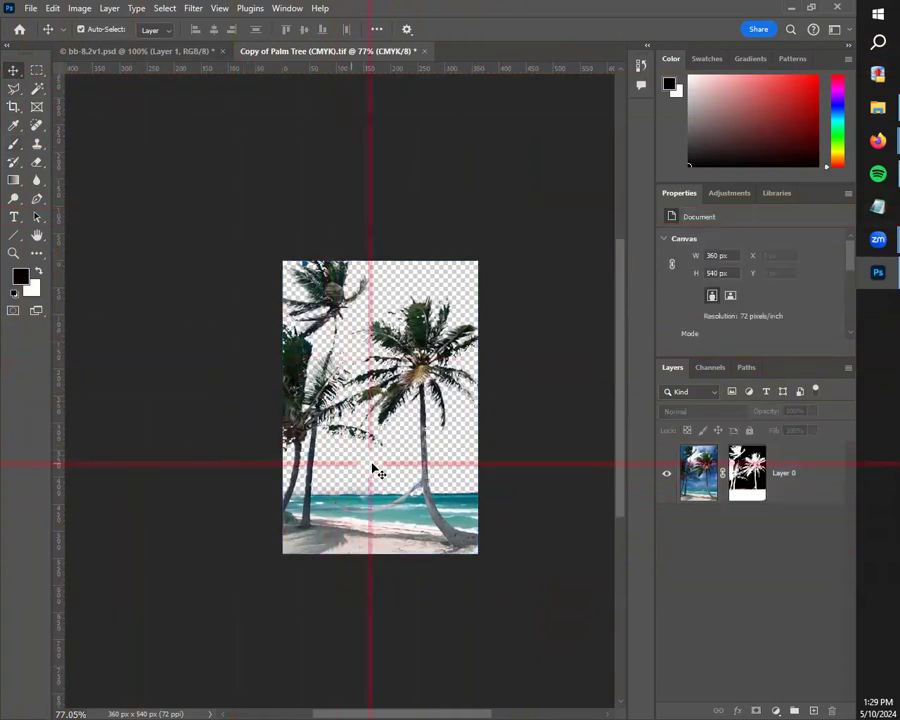
scroll(312, 523, "up", 4)
left_click_drag(464, 502, 414, 514)
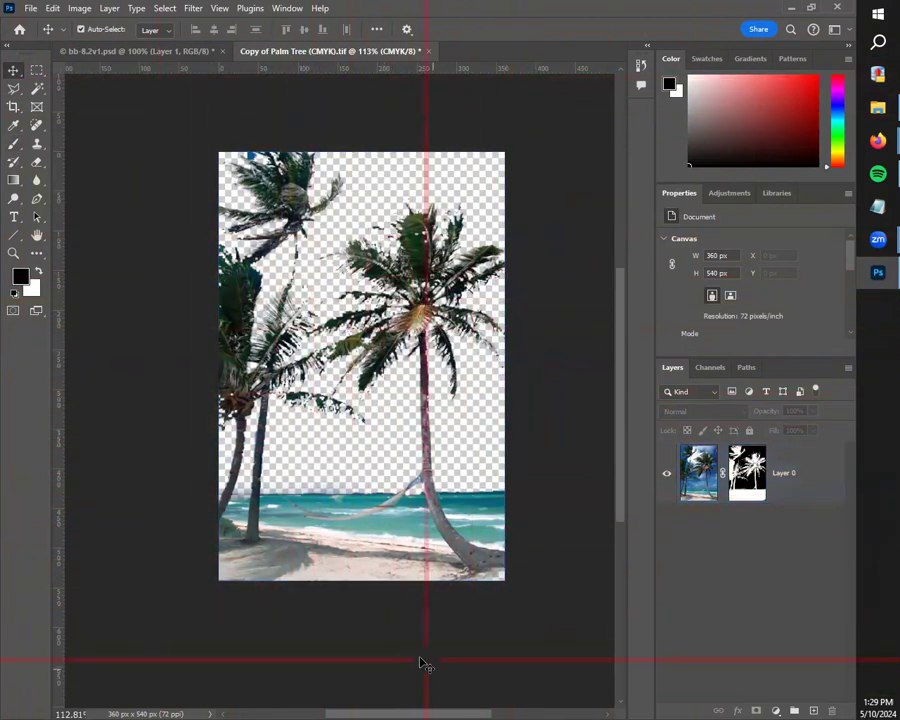
left_click(822, 478)
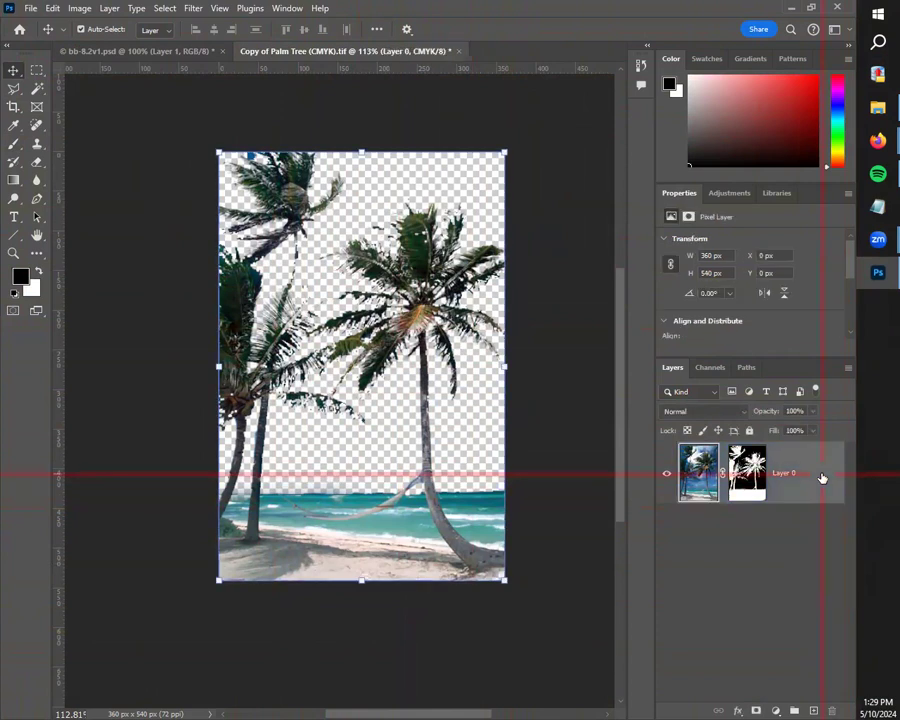
left_click(176, 50)
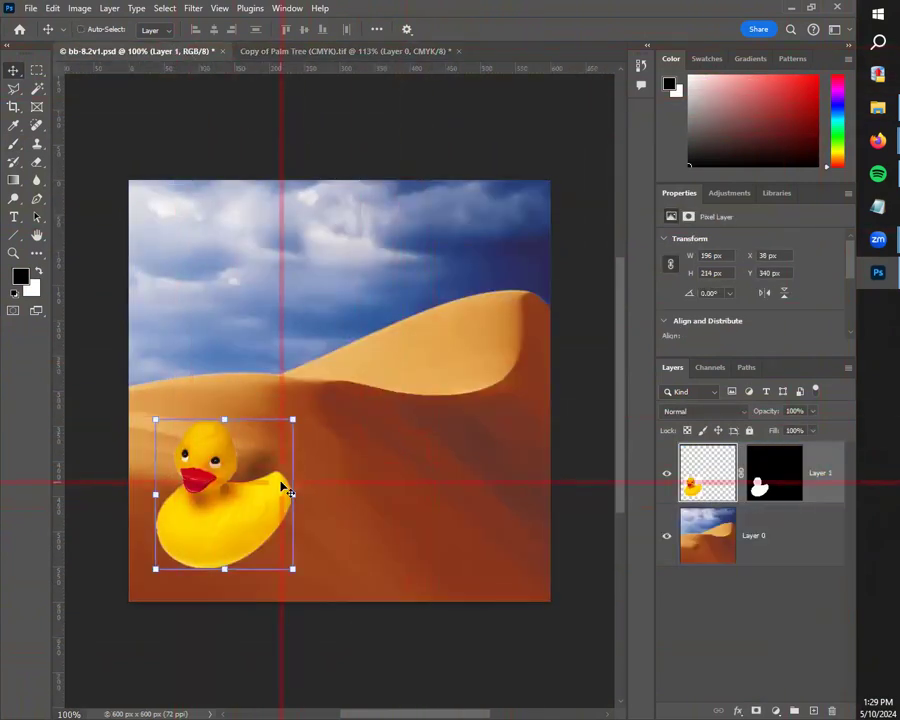
key("ctrl+v")
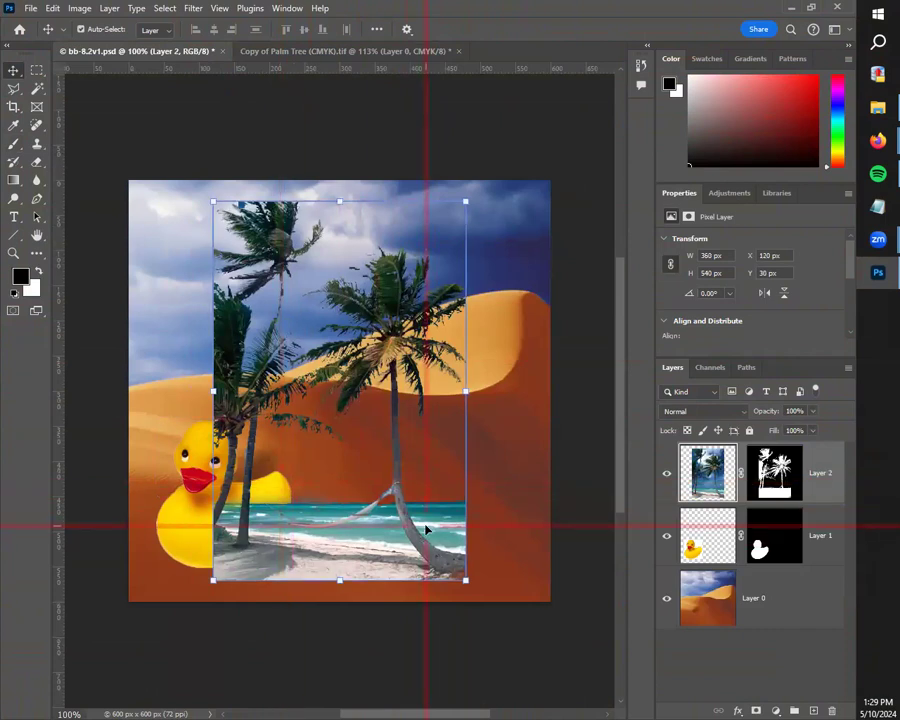
Step: Move the pasted palm layer into the canvas's lower-left corner, at X 0 px and Y 60 px
left_click(320, 52)
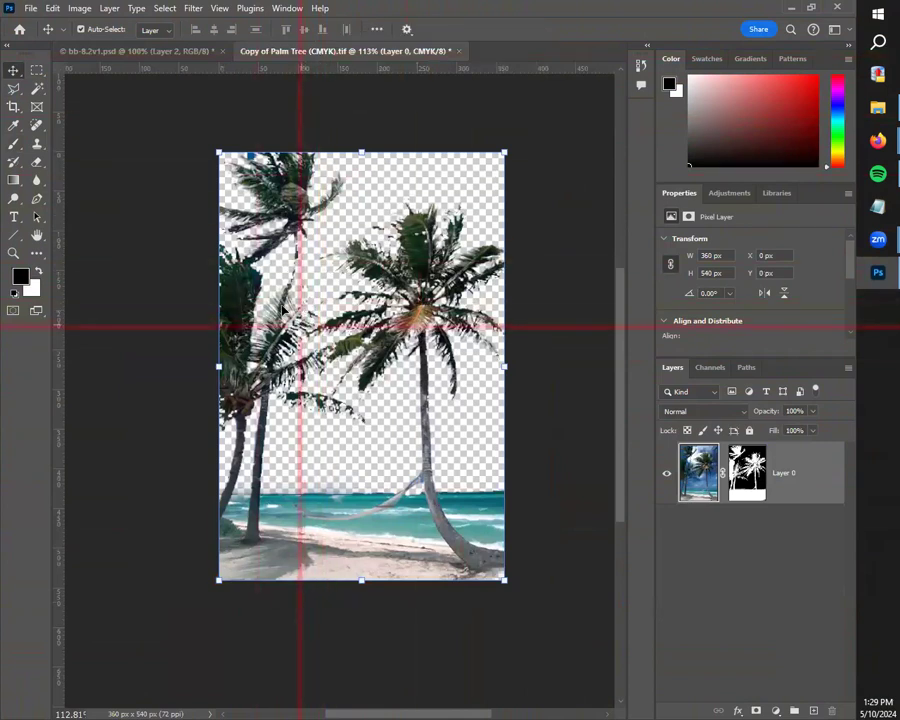
left_click(157, 48)
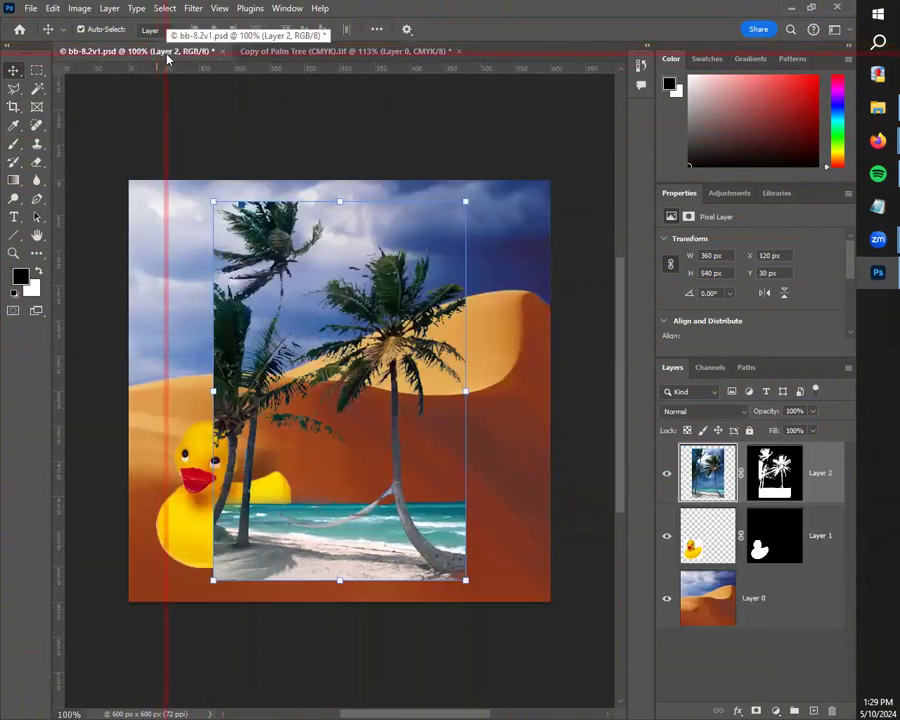
left_click(211, 200)
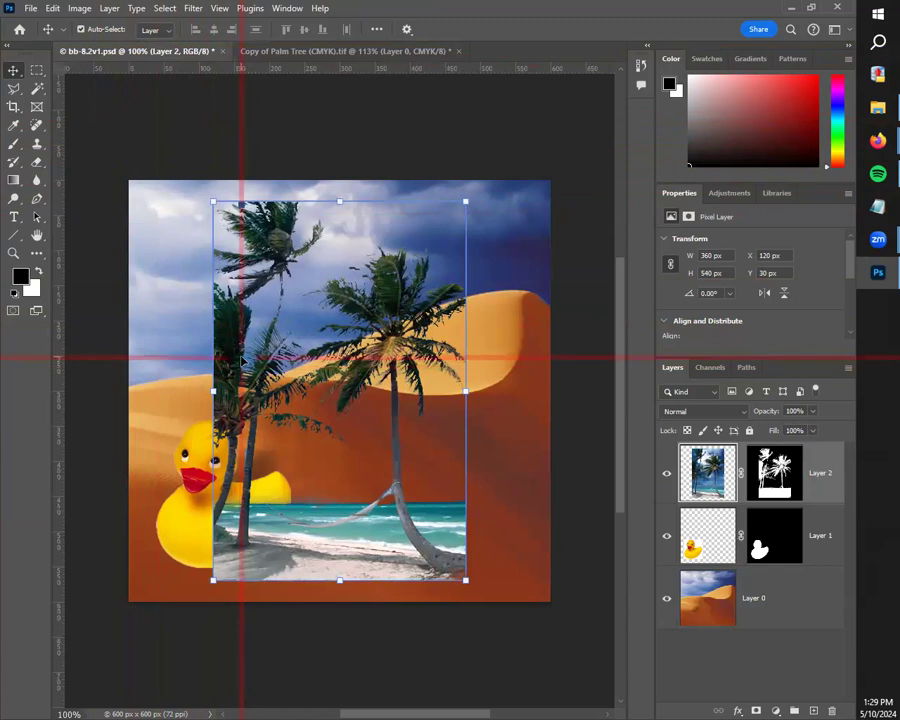
left_click_drag(257, 377, 178, 404)
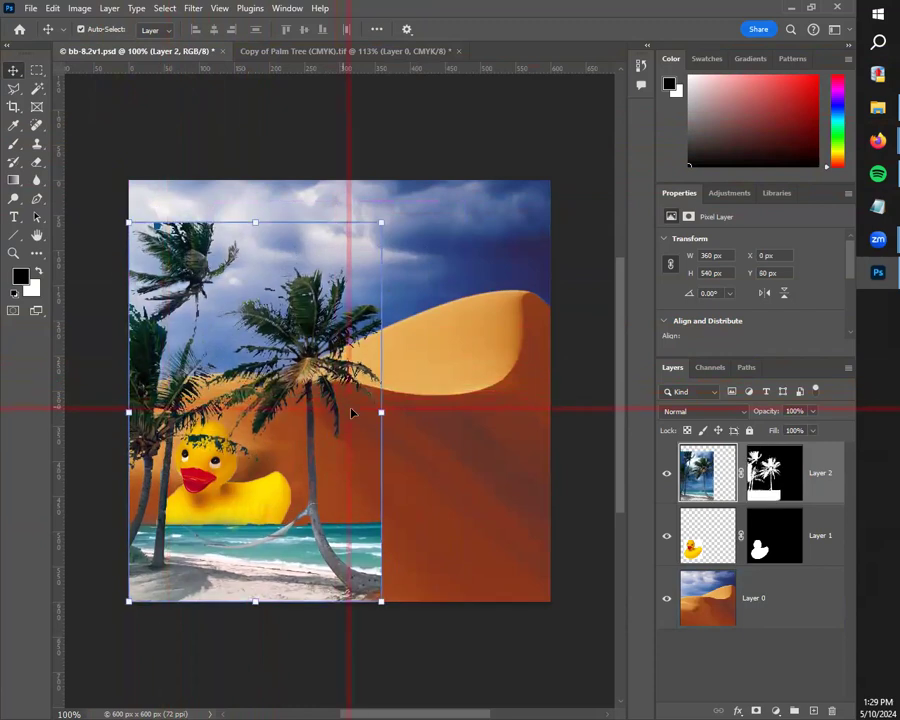
key("ctrl")
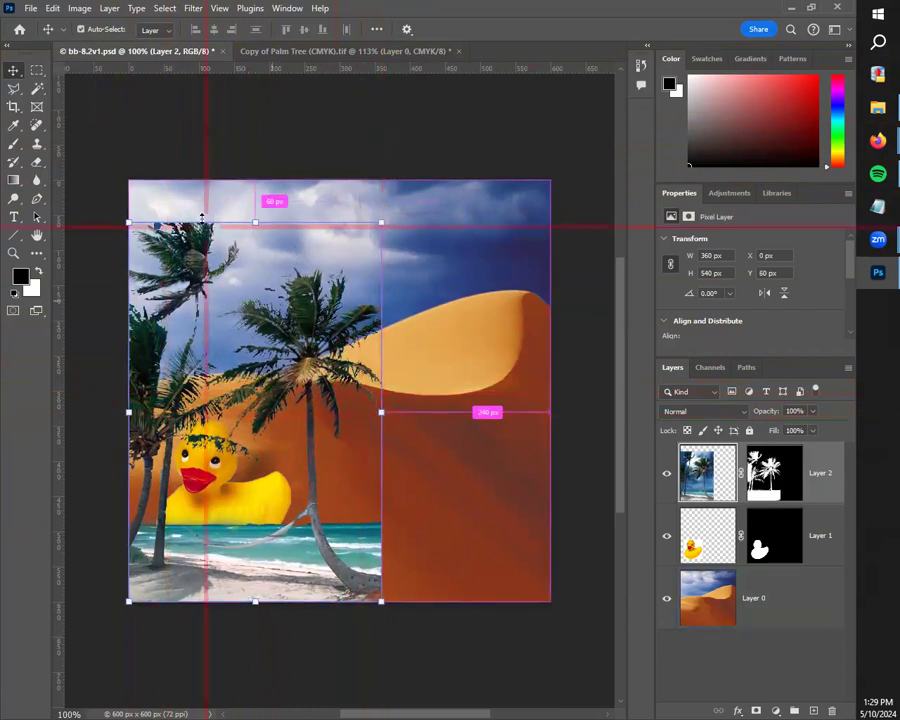
left_click(430, 484)
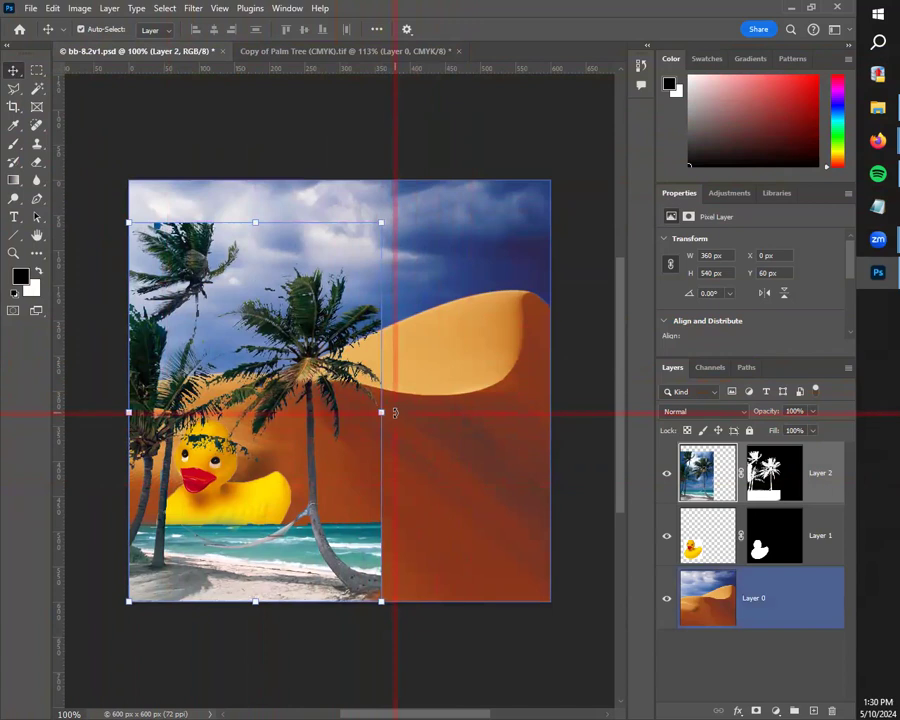
Step: Stretch the palm layer non-proportionally to 166.67% width and 111.11% height so it fills the 600 x 600 px canvas
key("ctrl")
left_click_drag(381, 412, 554, 410)
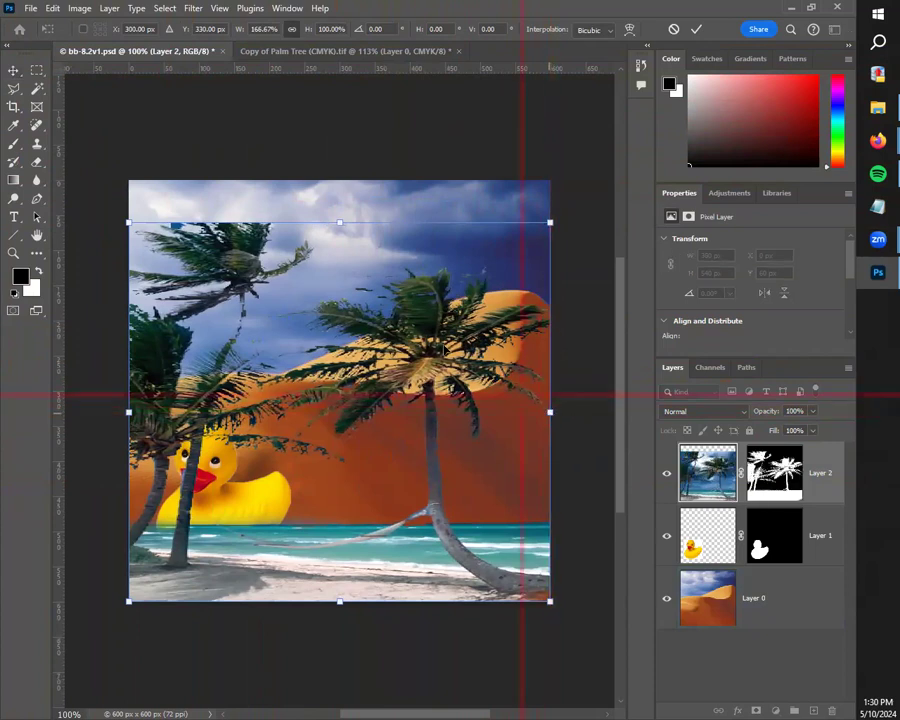
left_click_drag(338, 221, 340, 180)
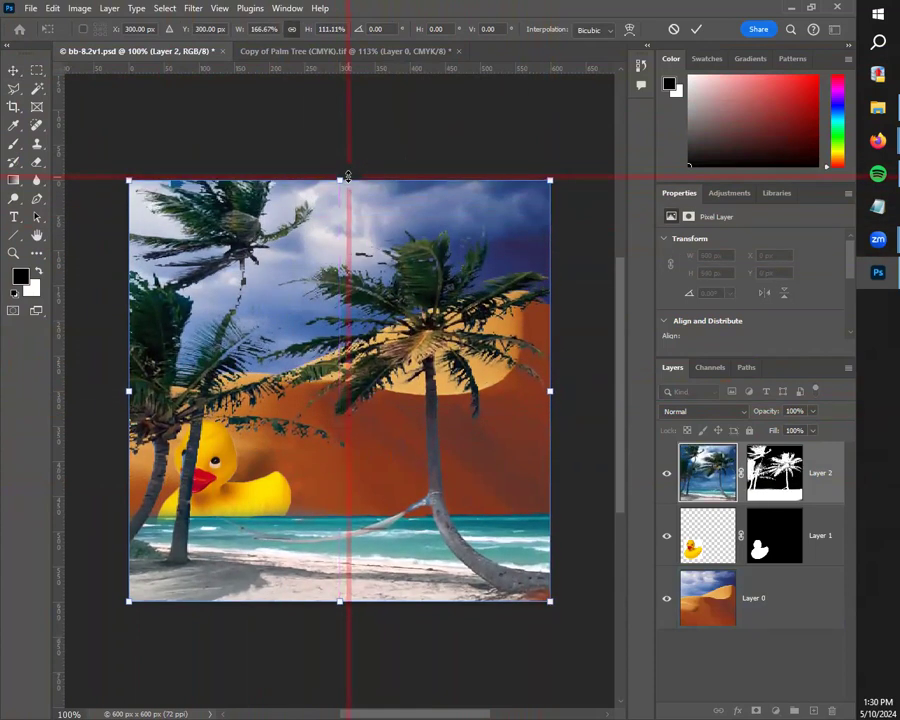
left_click(12, 70)
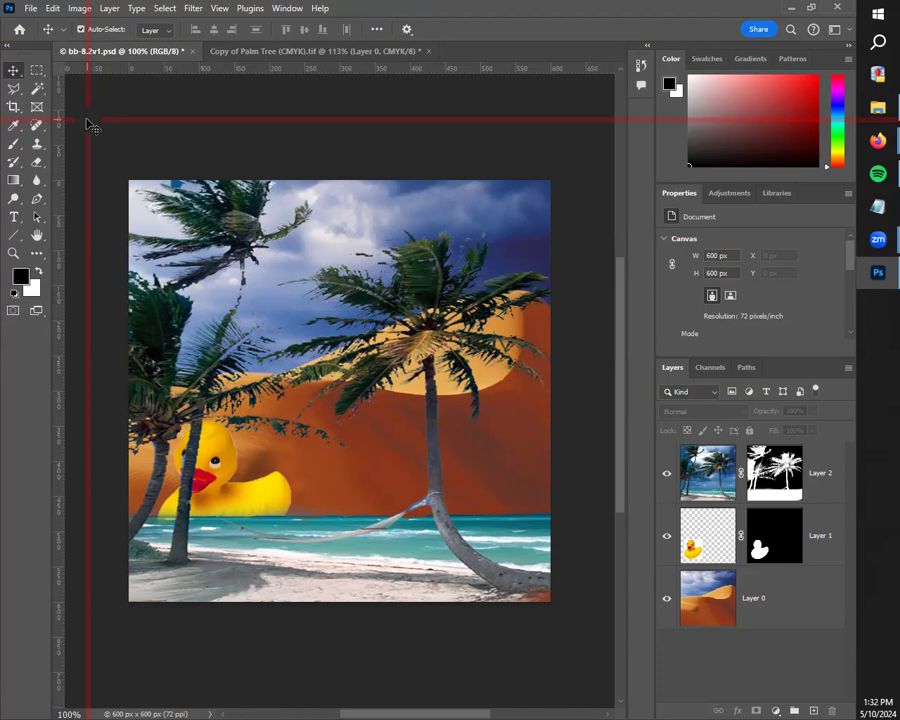
mouse_move(87, 121)
left_mouse_down()
mouse_move(29, 6)
mouse_move(28, 52)
mouse_move(341, 429)
mouse_move(38, 148)
mouse_move(97, 126)
left_mouse_up()
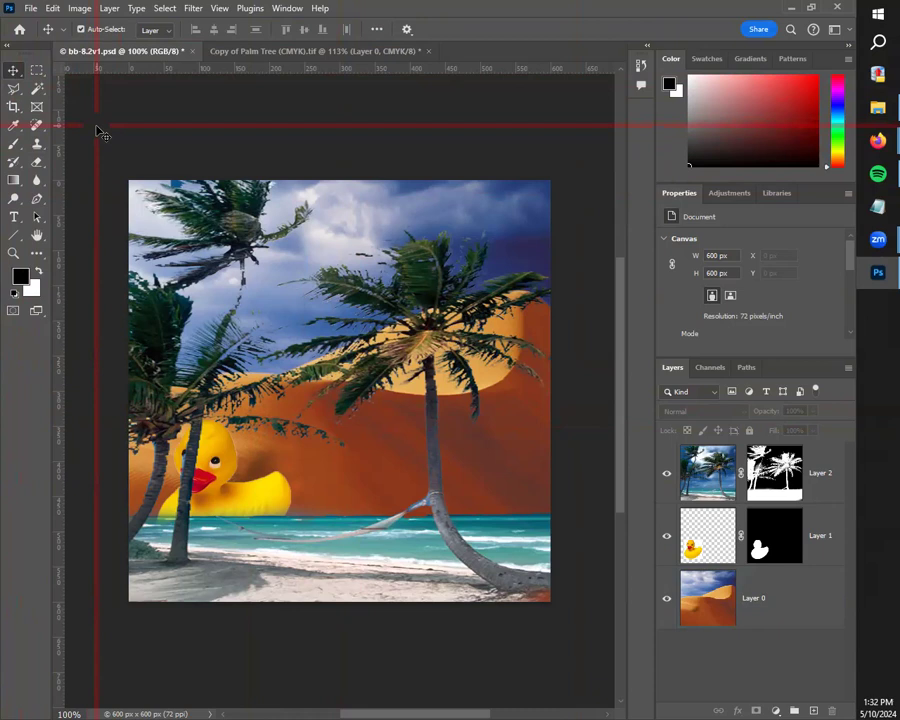
Step: Move the duck behind the large palm, scale it to 135.54%, and place it partly beyond the canvas's right edge
left_click_drag(241, 502, 527, 462)
key("ctrl+t")
left_click_drag(403, 383, 355, 331)
left_click_drag(465, 450, 561, 477)
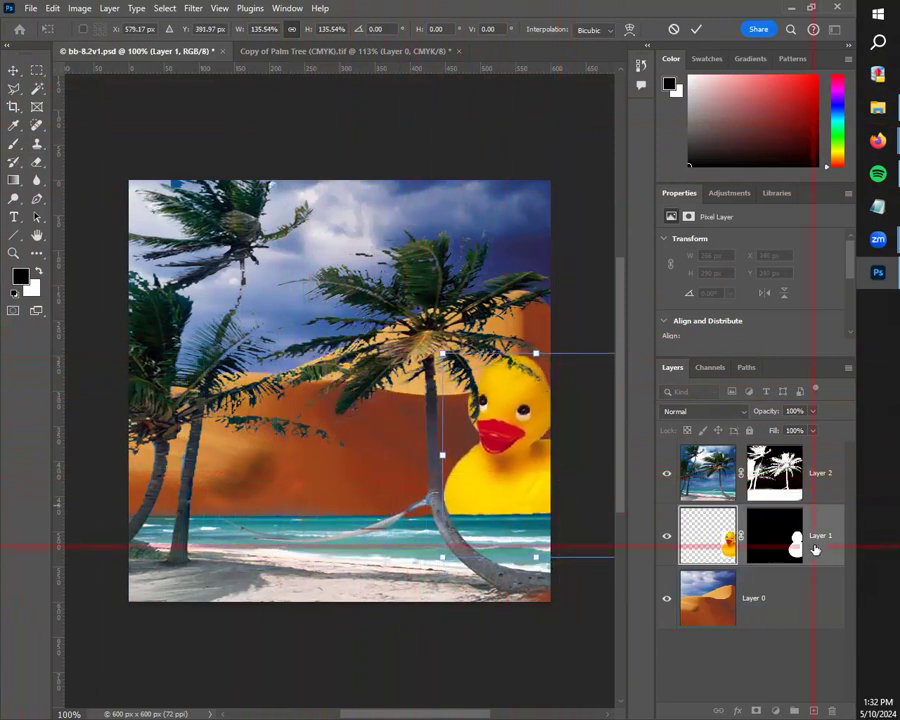
key("Return")
Step: Paste a second duck copy beneath the palm layer and position it at X 149 px, Y 234 px
key("ctrl+v")
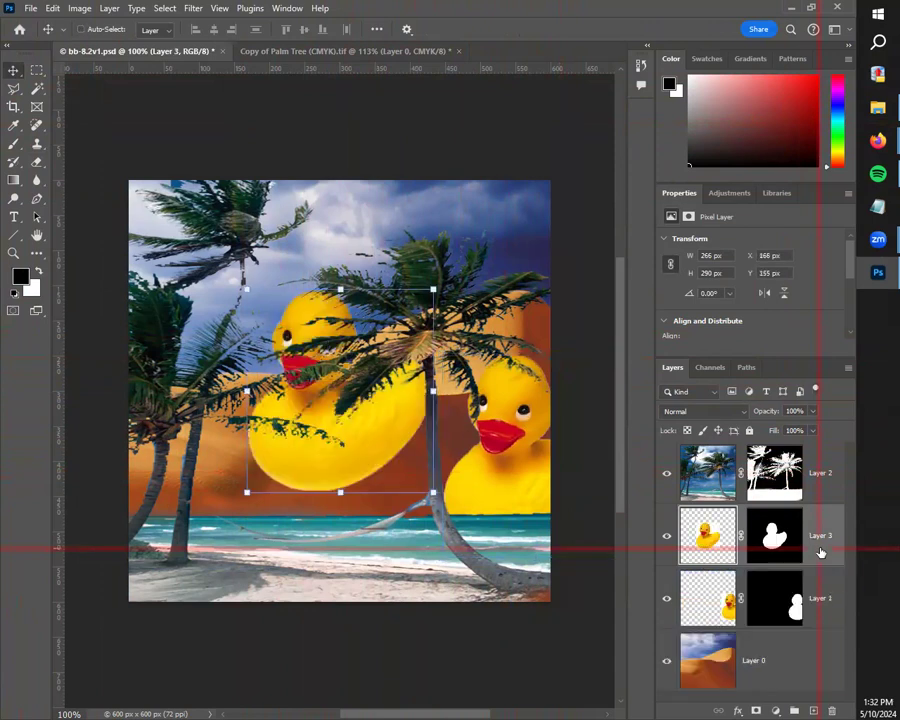
left_click_drag(358, 462, 329, 534)
mouse_move(303, 488)
left_mouse_down()
mouse_move(315, 527)
mouse_move(252, 473)
mouse_move(293, 482)
mouse_move(303, 474)
mouse_move(301, 484)
mouse_move(292, 457)
mouse_move(301, 474)
left_mouse_up()
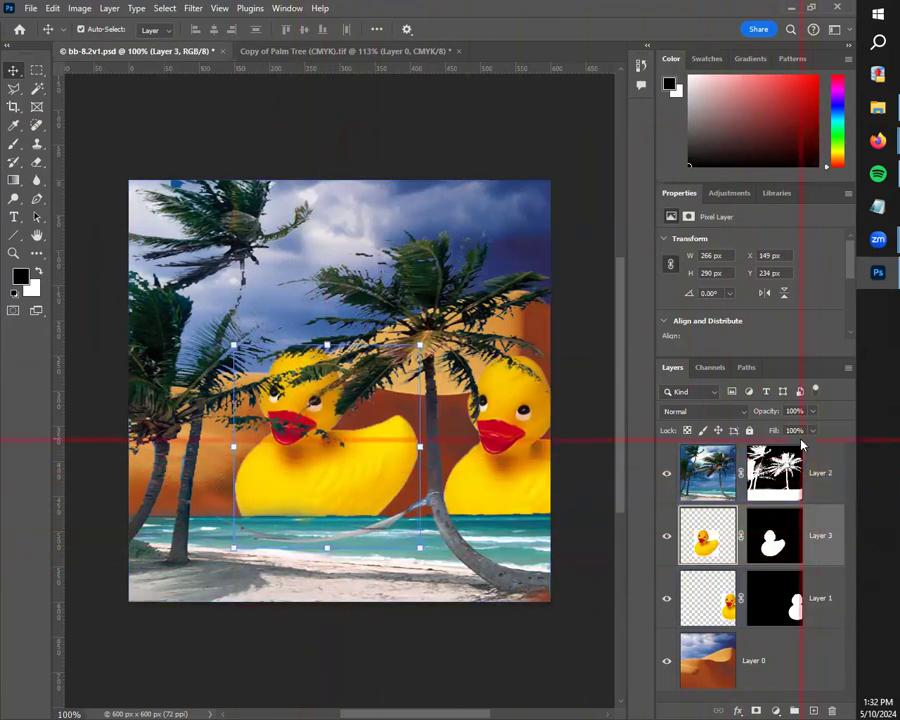
Step: Bring Layer 3 in front of the palm layer and move its duck onto the beach at X 109 px, Y 300 px
left_click_drag(820, 532, 821, 455)
left_click_drag(285, 472, 253, 526)
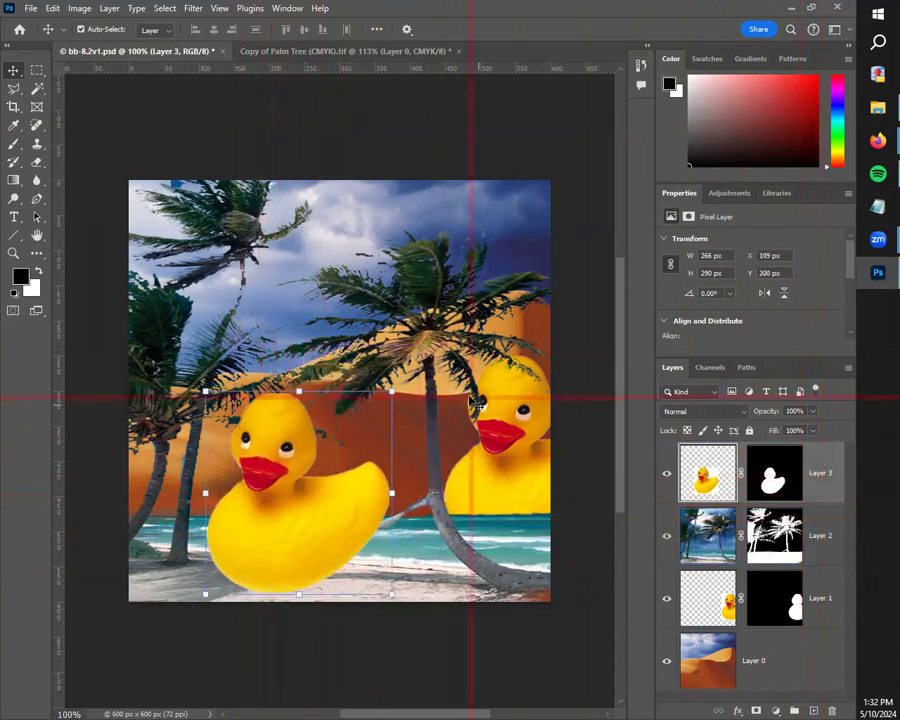
left_click(384, 396)
left_click(282, 499)
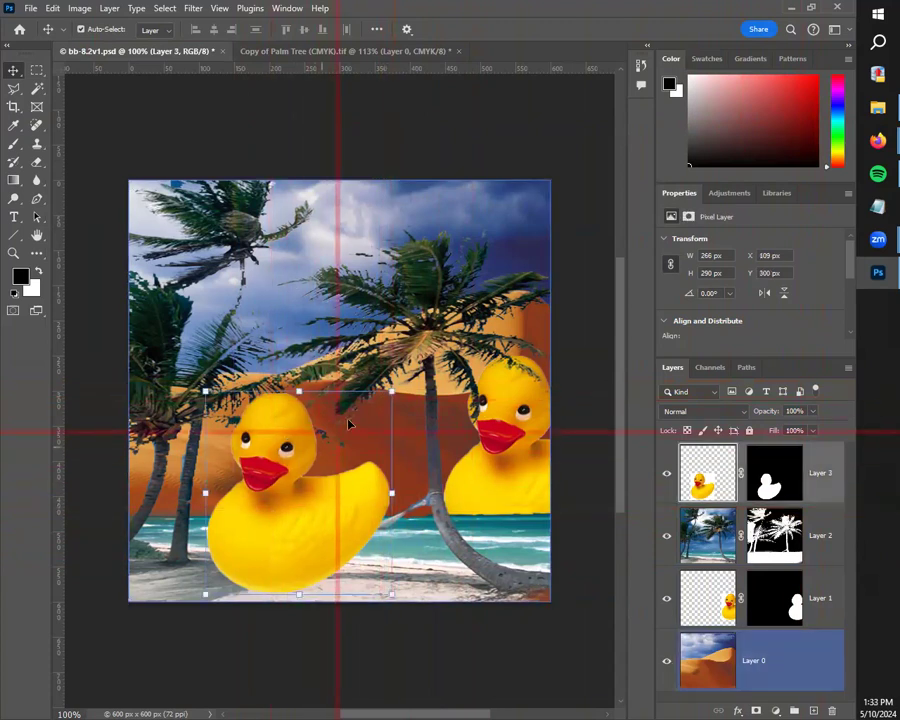
Step: Scale the foreground duck proportionally to 45.27% and place it on the sand at X 84 px, Y 447 px
left_click_drag(391, 390, 292, 518)
left_click_drag(249, 567, 227, 554)
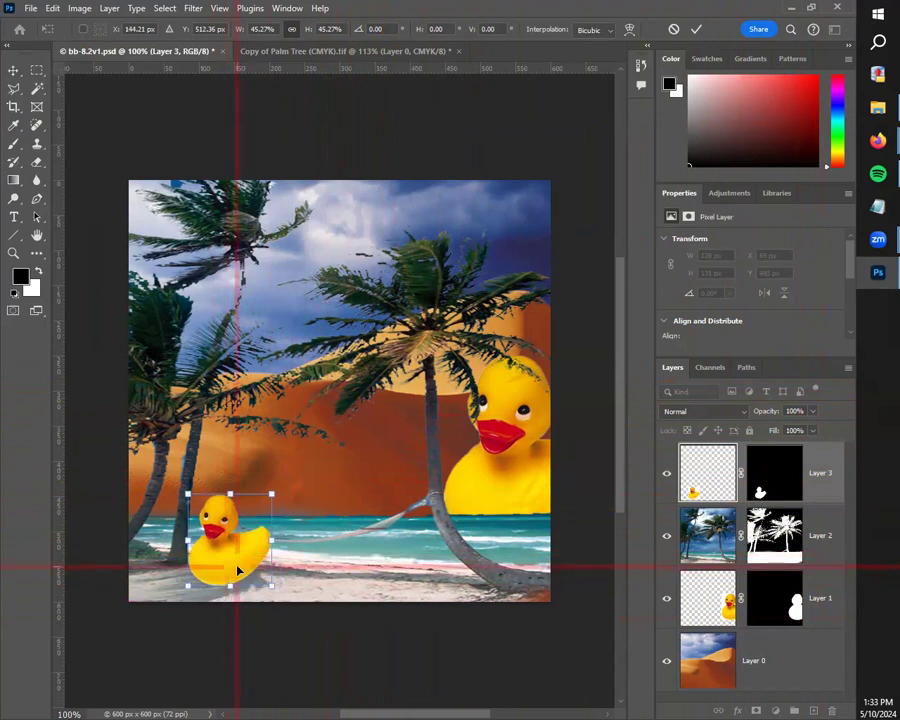
left_click(53, 8)
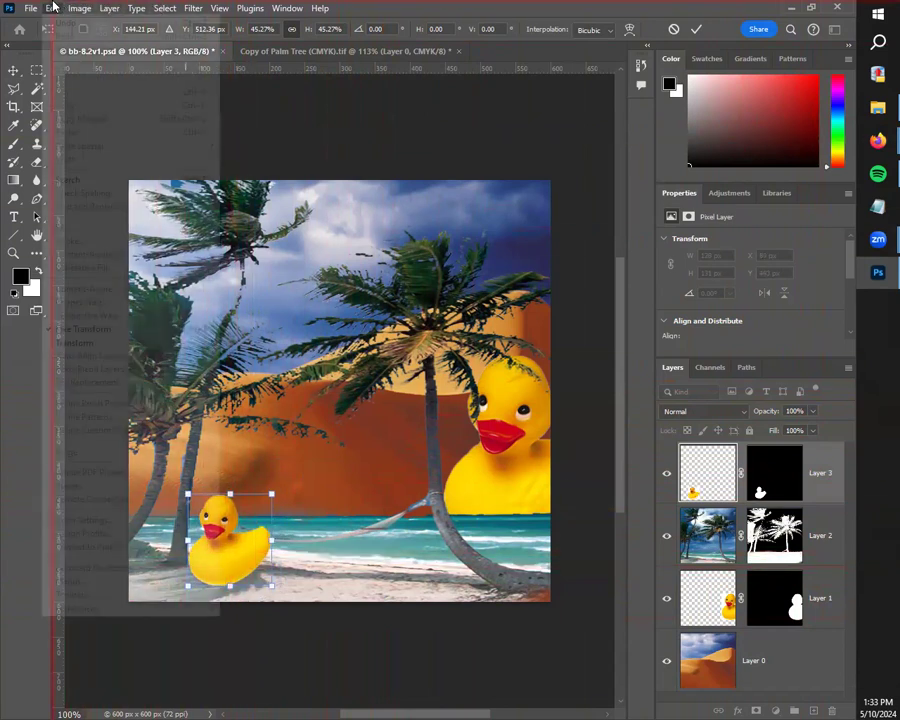
left_click(264, 614)
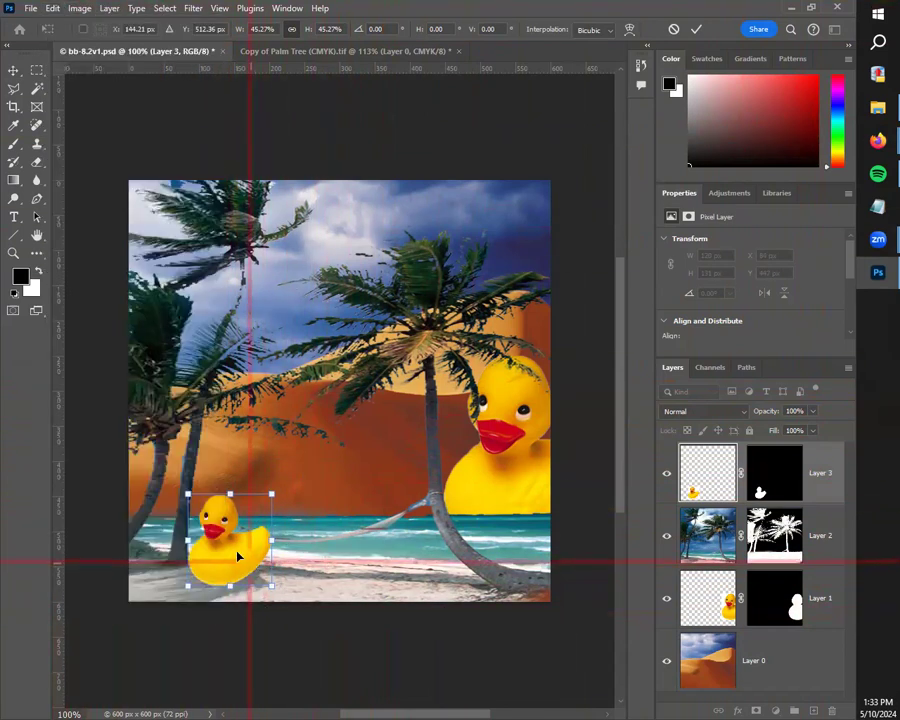
key("Return")
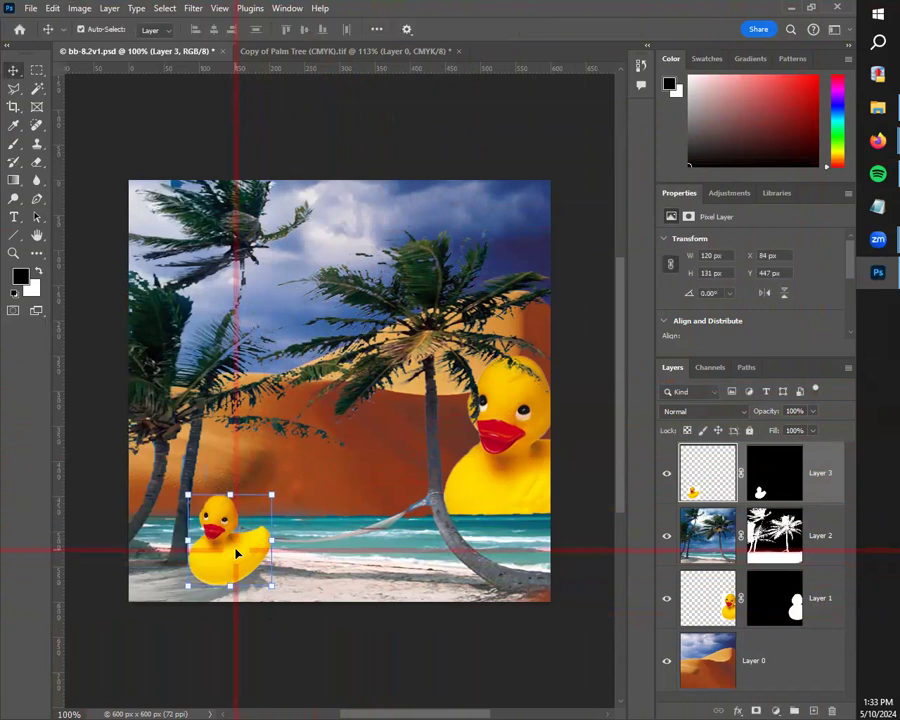
Step: Flip the small foreground duck horizontally so it faces the large duck, and deselect the layer
left_click(52, 8)
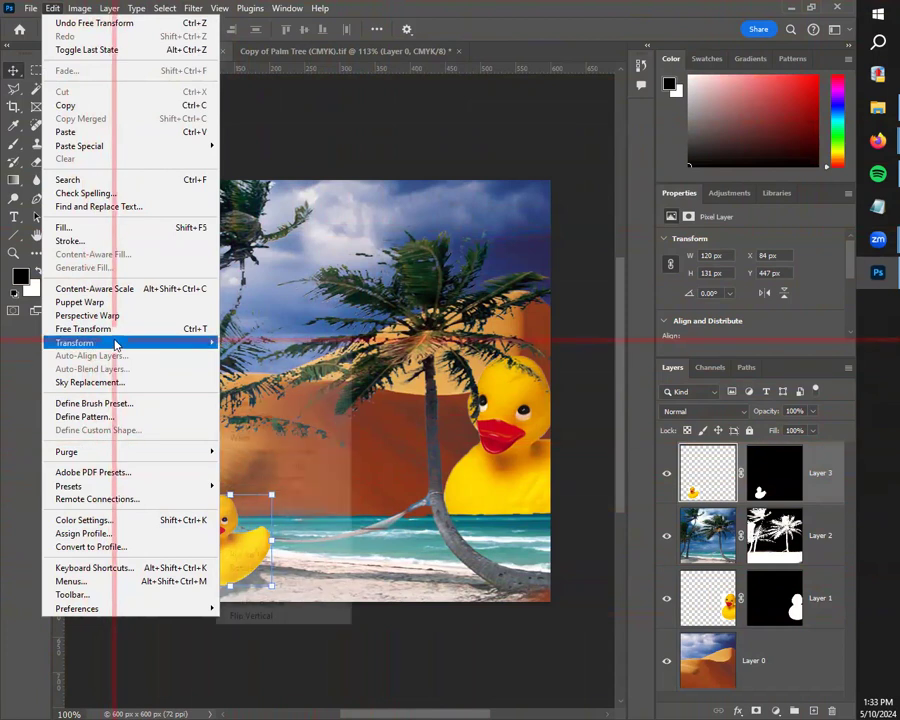
mouse_move(210, 342)
left_click(285, 601)
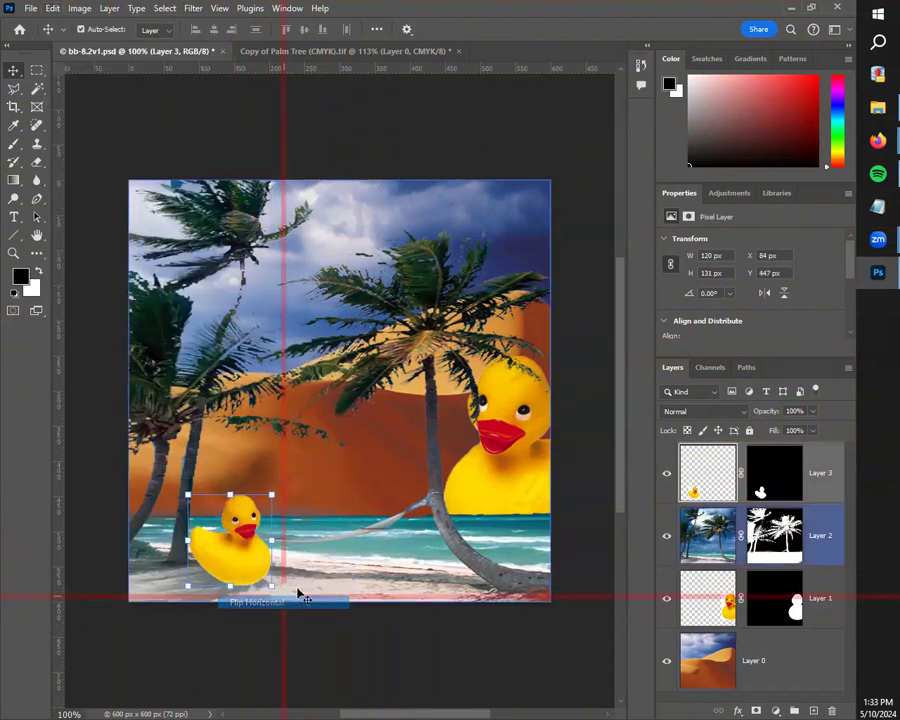
left_click_drag(29, 64, 178, 160)
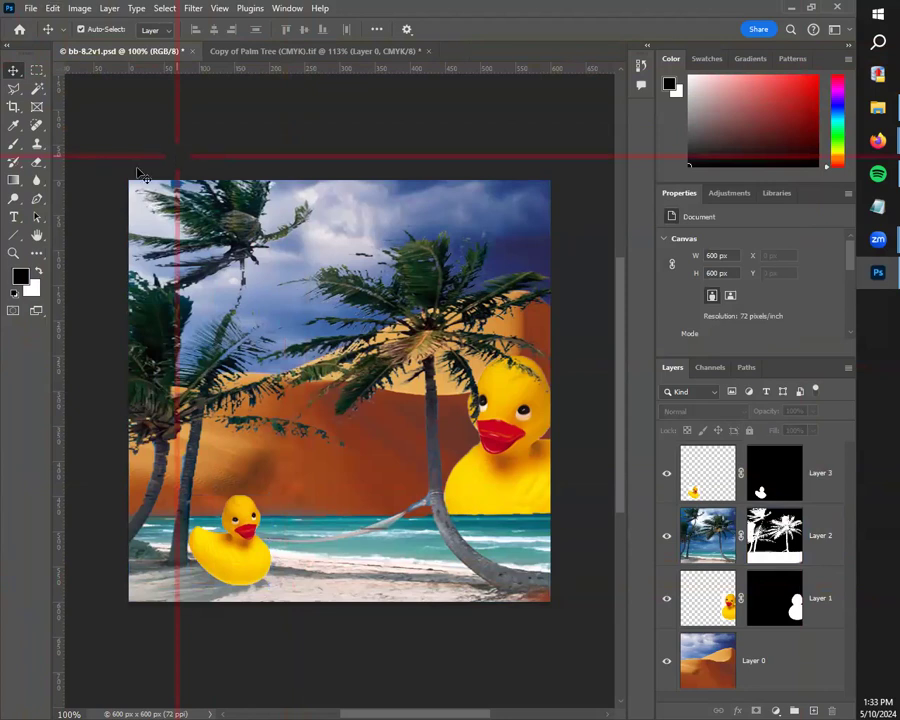
Step: Try the small duck higher in the scene, over the orange dune at X 130 px, Y 281 px
left_click_drag(237, 530, 253, 549)
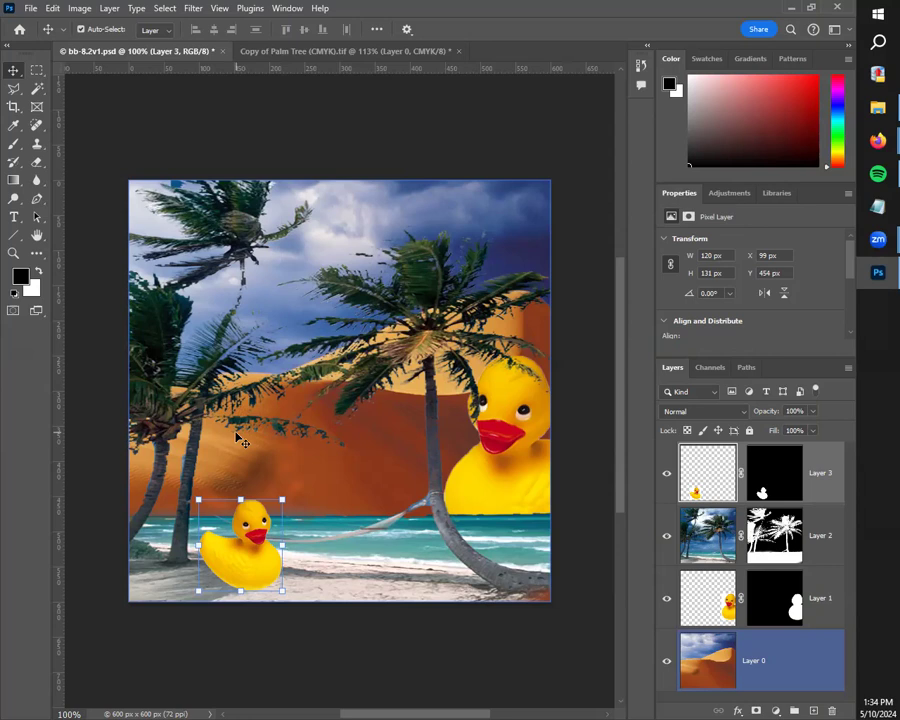
left_click(177, 403)
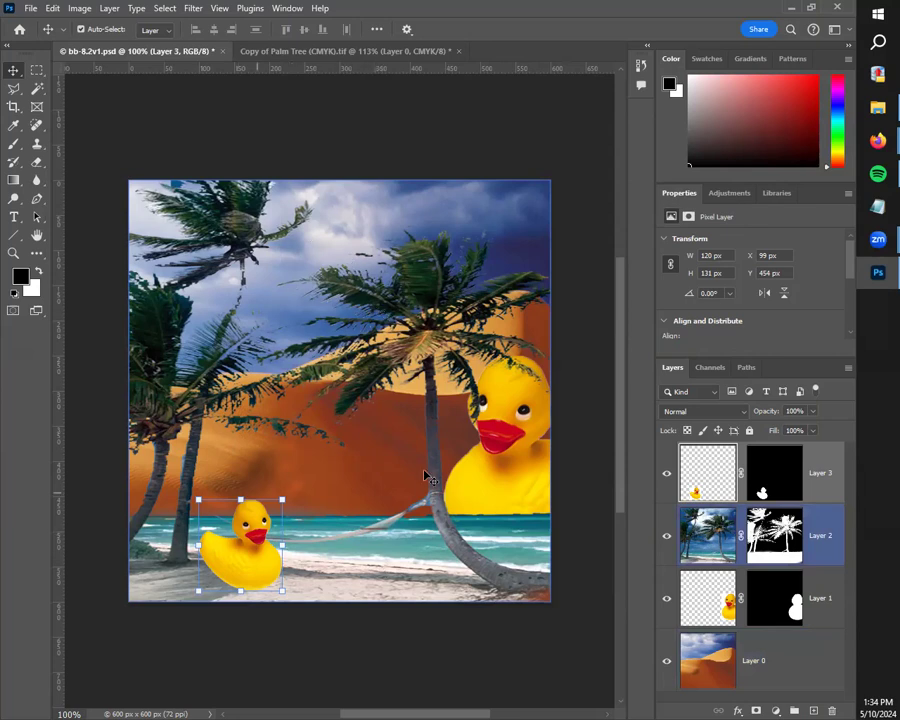
left_click_drag(226, 548, 248, 428)
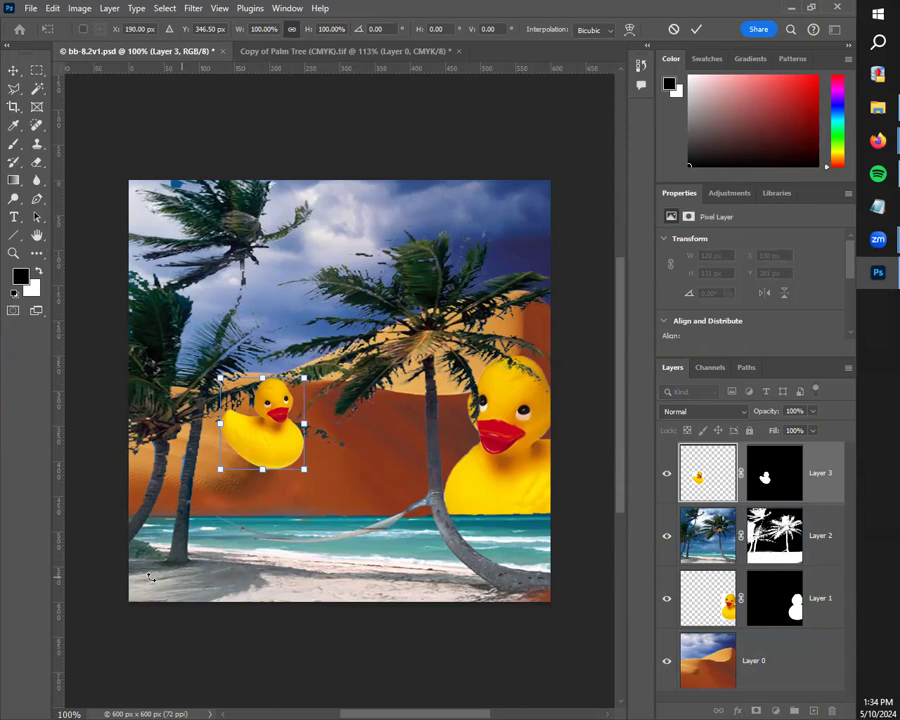
scroll(376, 512, "down", 4)
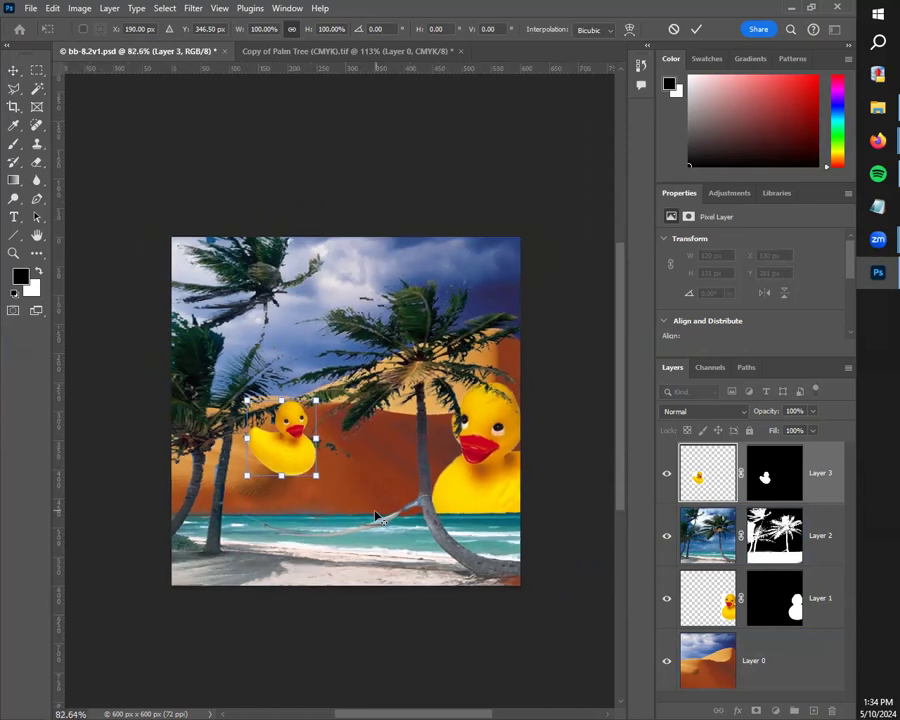
left_click_drag(425, 600, 292, 609)
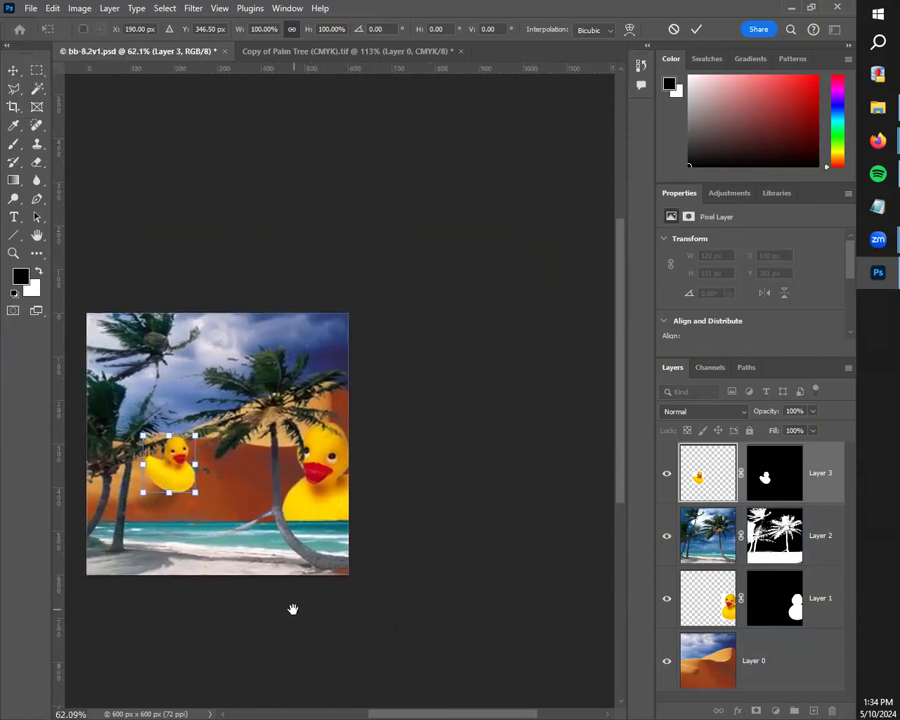
key("Return")
left_click_drag(373, 603, 408, 587)
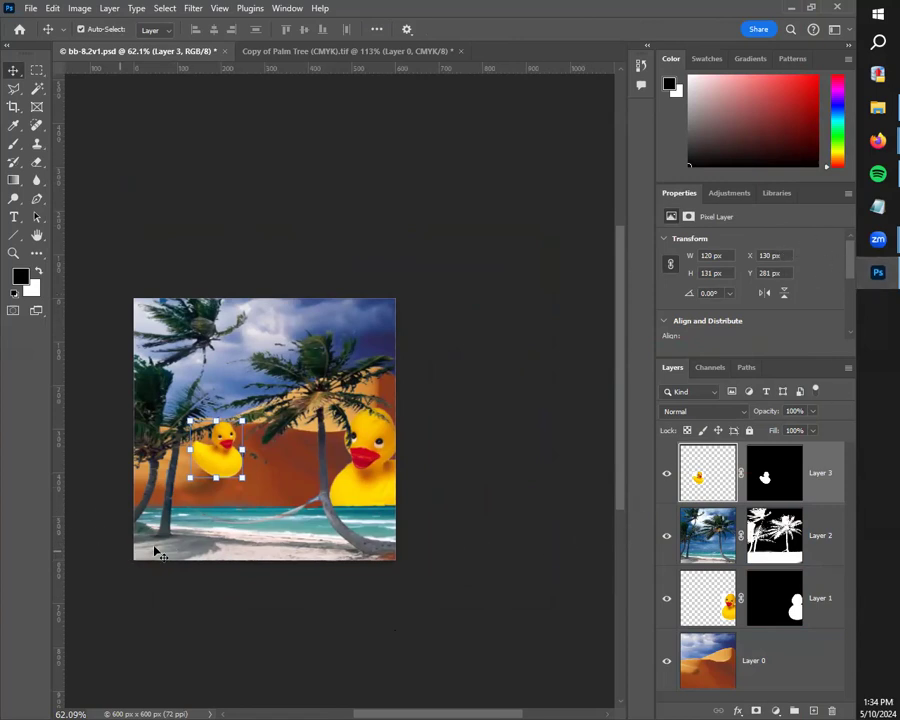
Step: Move the small duck down onto the sand beside the leftmost palm trunks and deselect it
scroll(220, 508, "up", 8)
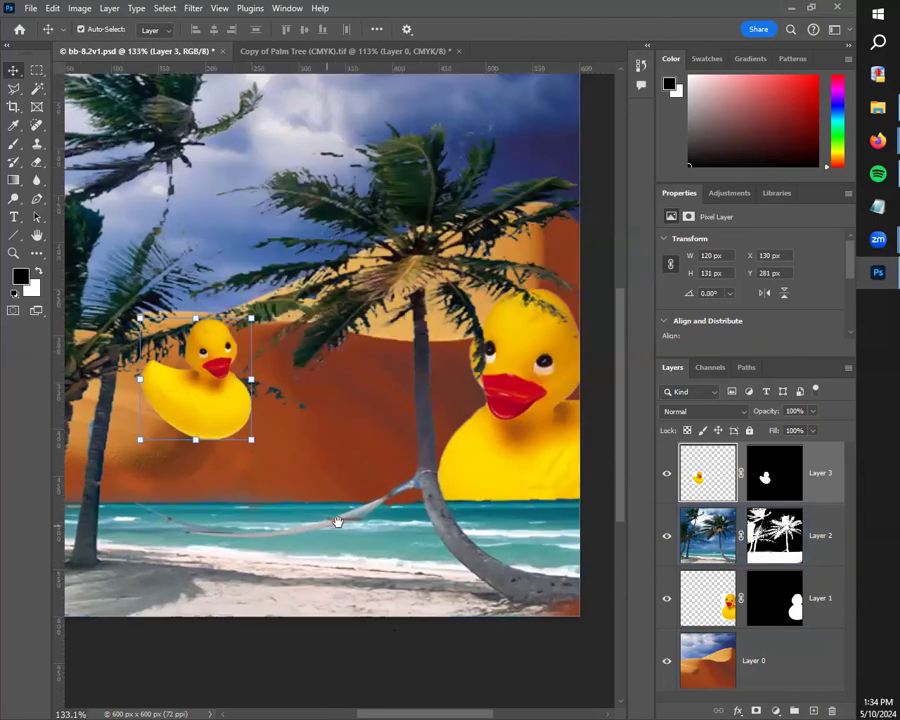
left_click_drag(261, 532, 446, 440)
left_click_drag(430, 305, 405, 468)
left_click(460, 620)
scroll(459, 614, "down", 1)
left_click_drag(430, 618, 272, 564)
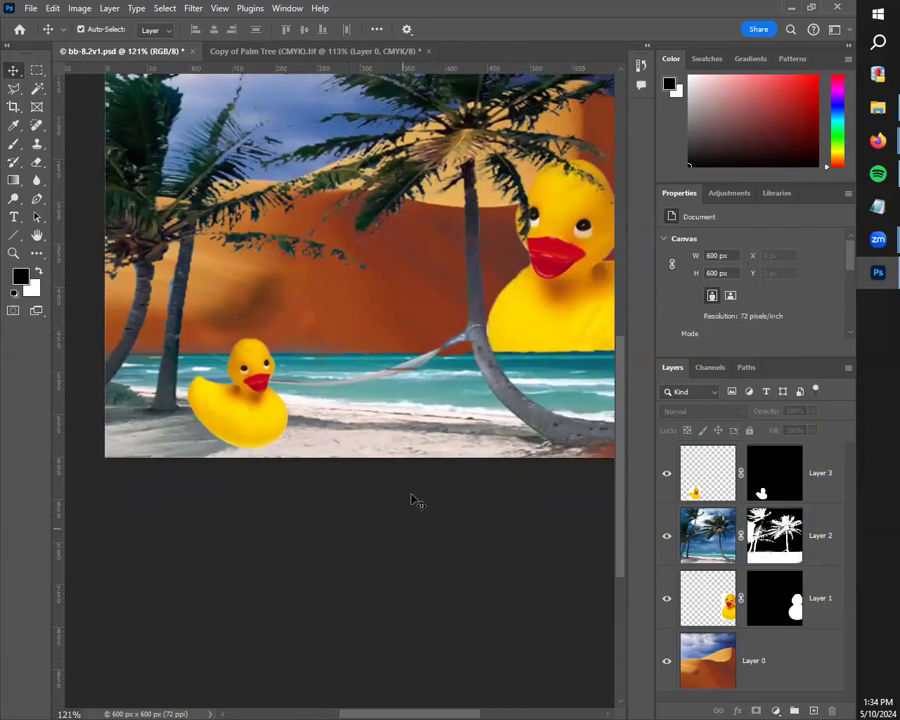
Step: Rotate the small duck on the beach by -23.35 degrees and deselect it
left_click(267, 410)
left_click_drag(303, 350, 281, 327)
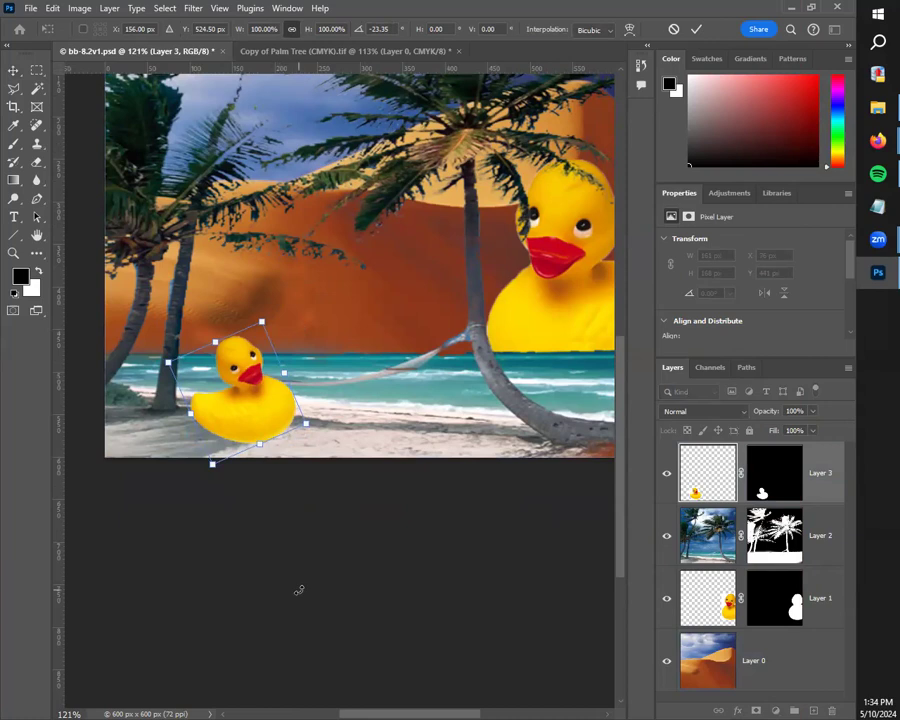
key("Return")
left_click(406, 621)
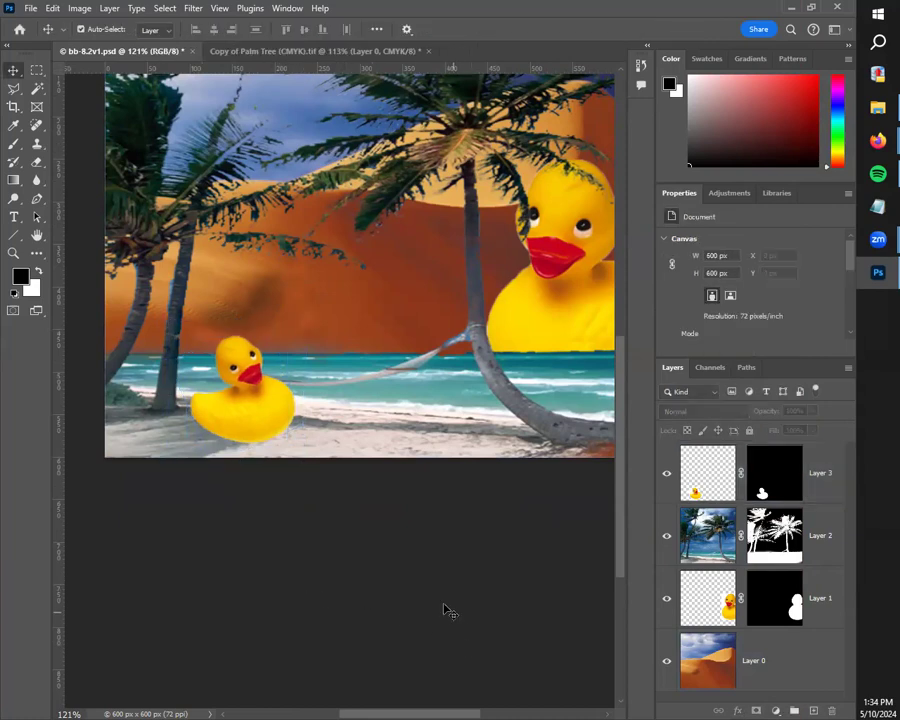
Step: Add a new empty layer above the small duck layer
scroll(447, 611, "down", 1)
left_click_drag(402, 556, 445, 569)
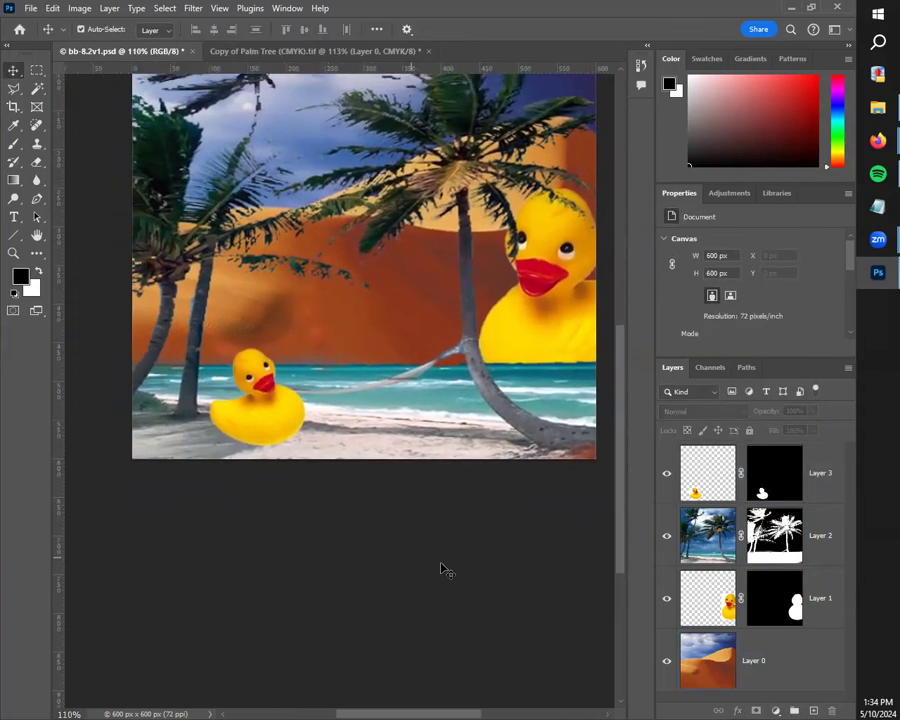
scroll(369, 574, "up", 3)
left_click_drag(340, 568, 423, 598)
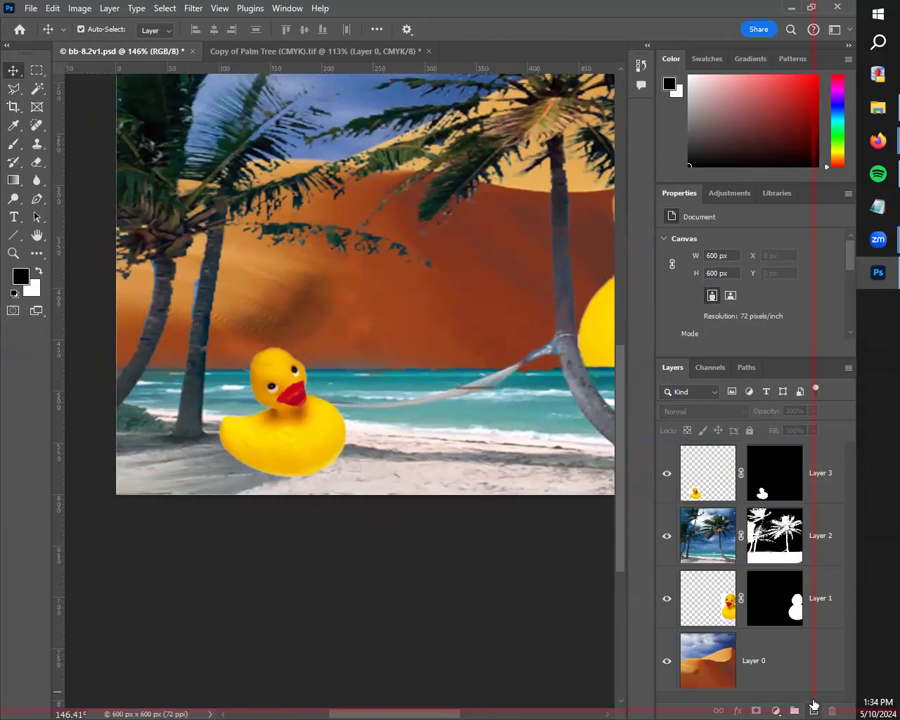
left_click(813, 705)
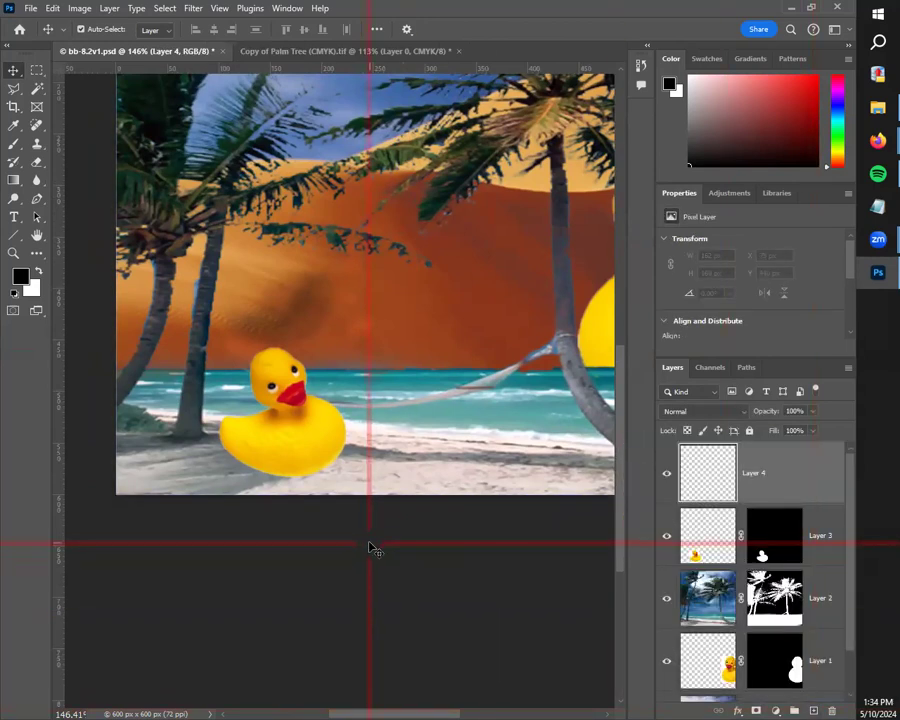
Step: Hide all layers beneath the new Layer 4 to examine its content, and show them again
left_click_drag(667, 537, 660, 668)
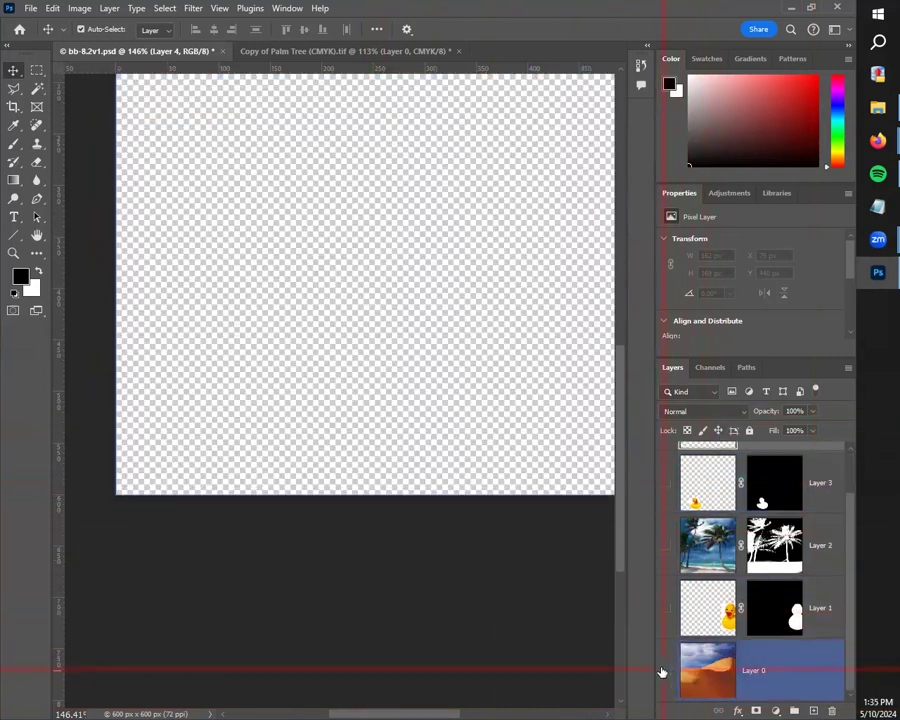
scroll(517, 561, "up", 8)
scroll(520, 553, "down", 8)
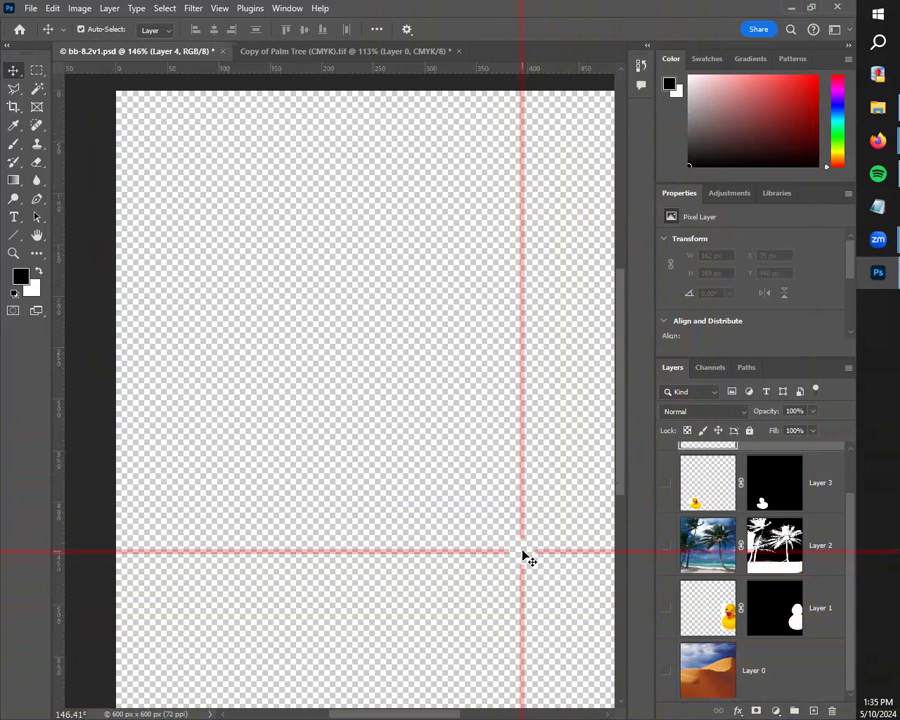
scroll(524, 562, "up", 1)
left_click_drag(664, 668, 674, 499)
scroll(786, 618, "up", 2)
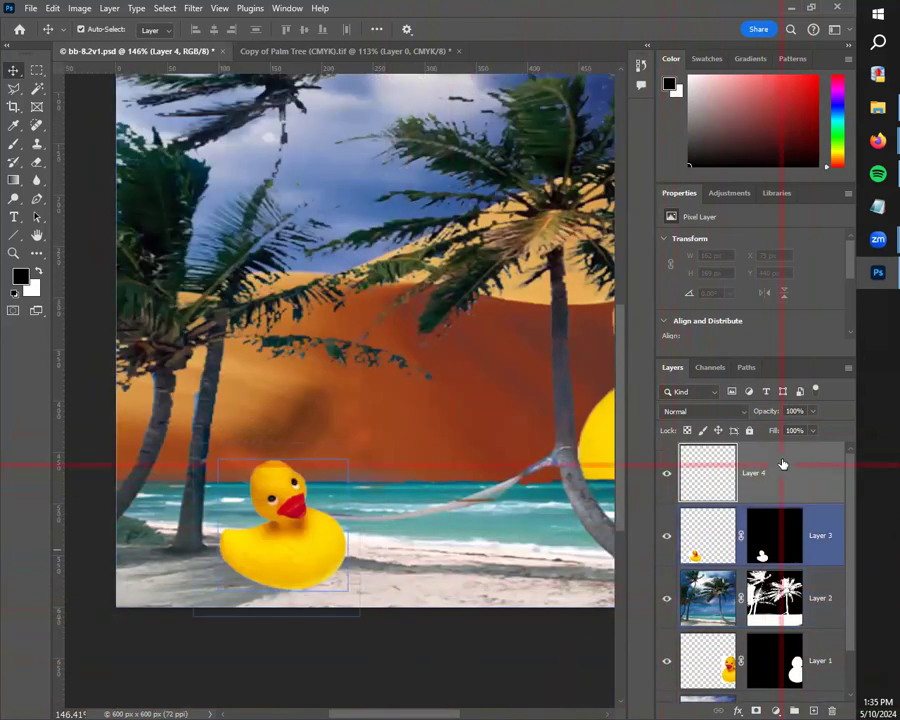
Step: Brush a filled black shadow shape about 134 x 43 px on Layer 4, from the small duck's underside toward the canvas's left edge
left_click(341, 529)
scroll(321, 532, "up", 5)
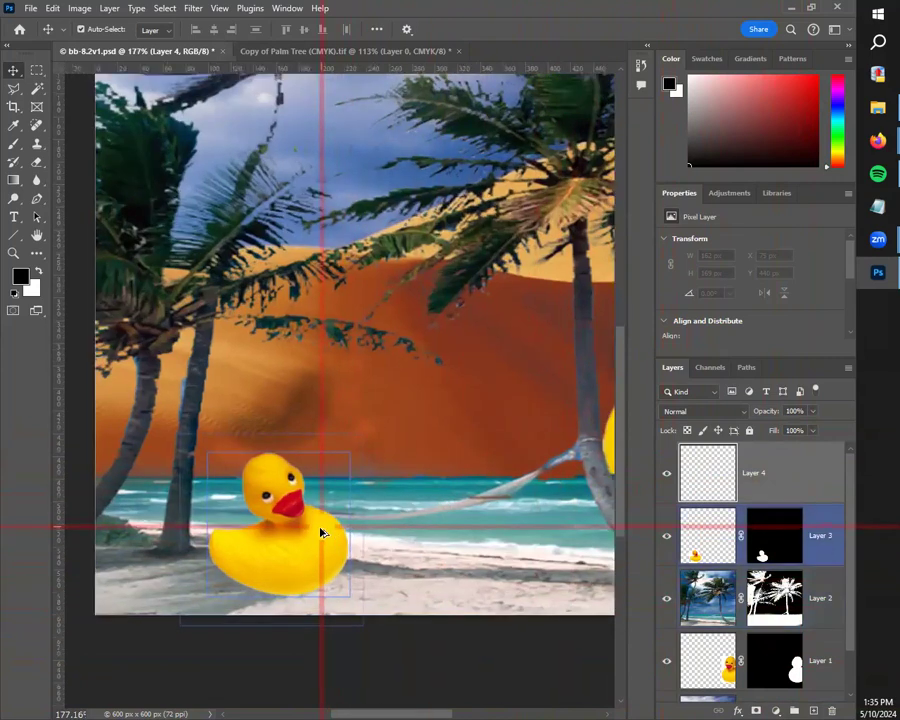
left_click_drag(309, 604, 435, 482)
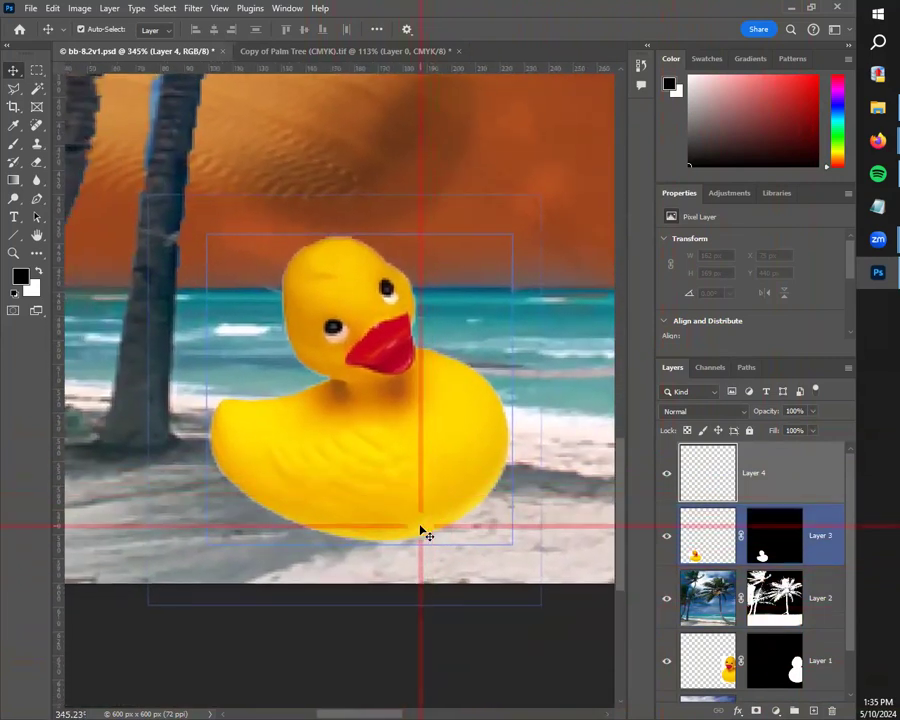
left_click(14, 143)
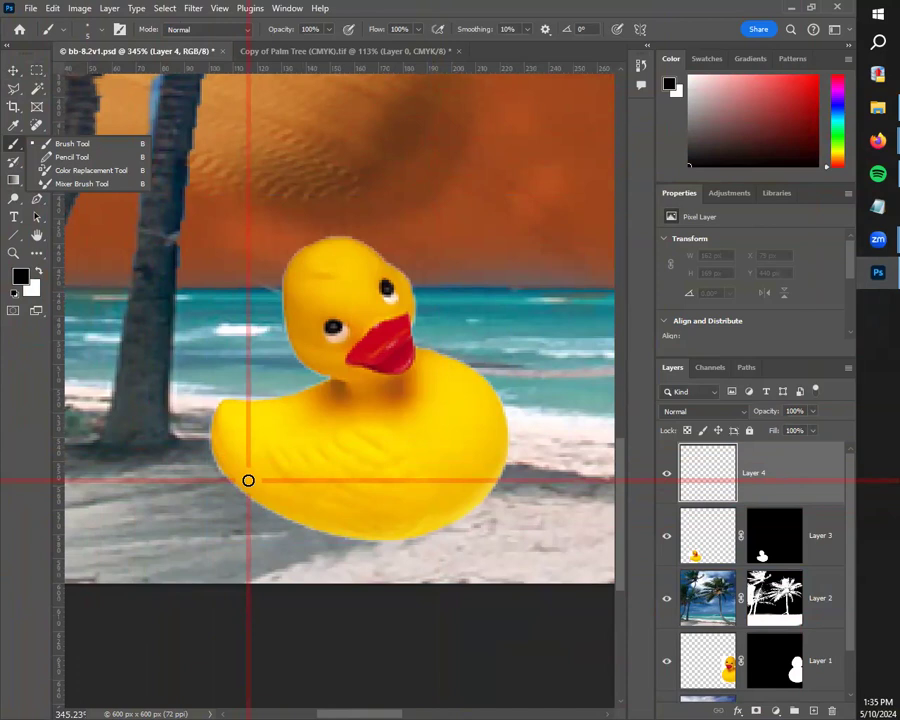
left_click(14, 143)
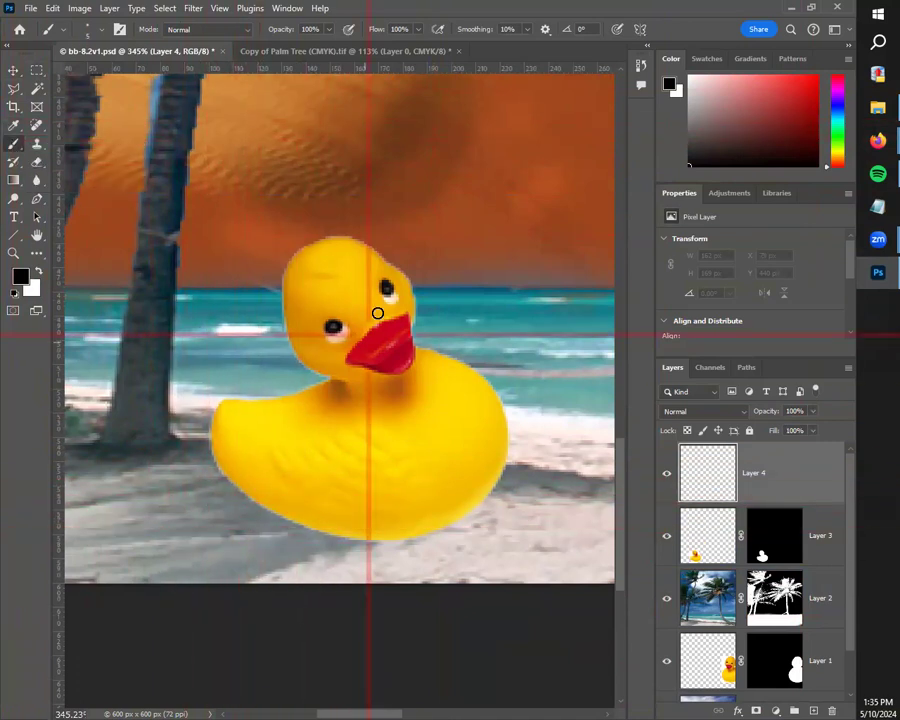
left_click_drag(380, 541, 84, 546)
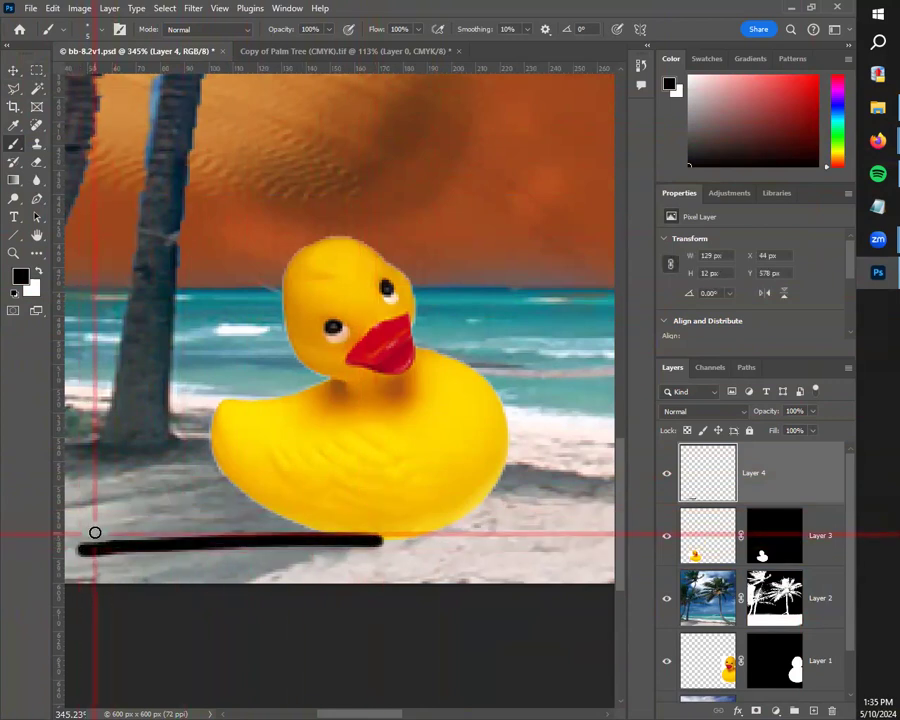
mouse_move(214, 484)
left_mouse_down()
mouse_move(120, 518)
mouse_move(103, 536)
left_mouse_up()
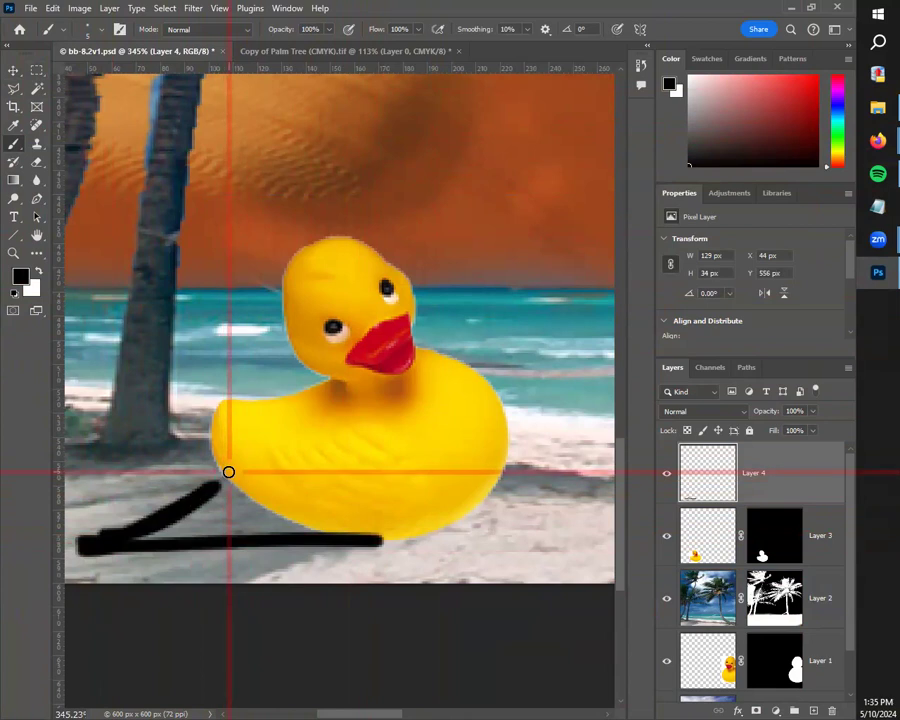
mouse_move(167, 509)
left_mouse_down()
mouse_move(230, 499)
mouse_move(162, 524)
mouse_move(205, 515)
mouse_move(166, 544)
mouse_move(245, 515)
mouse_move(192, 535)
mouse_move(331, 535)
mouse_move(242, 526)
mouse_move(358, 536)
mouse_move(241, 529)
mouse_move(348, 528)
mouse_move(238, 532)
mouse_move(357, 540)
mouse_move(196, 536)
mouse_move(312, 504)
mouse_move(206, 531)
mouse_move(300, 490)
mouse_move(208, 521)
mouse_move(318, 516)
mouse_move(240, 504)
mouse_move(336, 520)
mouse_move(244, 489)
mouse_move(362, 523)
mouse_move(231, 474)
mouse_move(319, 525)
mouse_move(250, 478)
mouse_move(297, 518)
mouse_move(330, 511)
mouse_move(266, 506)
mouse_move(401, 524)
mouse_move(264, 509)
mouse_move(412, 527)
mouse_move(296, 520)
mouse_move(369, 536)
mouse_move(216, 497)
mouse_move(306, 529)
mouse_move(201, 473)
mouse_move(274, 521)
mouse_move(208, 482)
mouse_move(273, 524)
mouse_move(221, 481)
mouse_move(243, 494)
mouse_move(198, 477)
mouse_move(252, 498)
mouse_move(192, 504)
mouse_move(236, 493)
left_mouse_up()
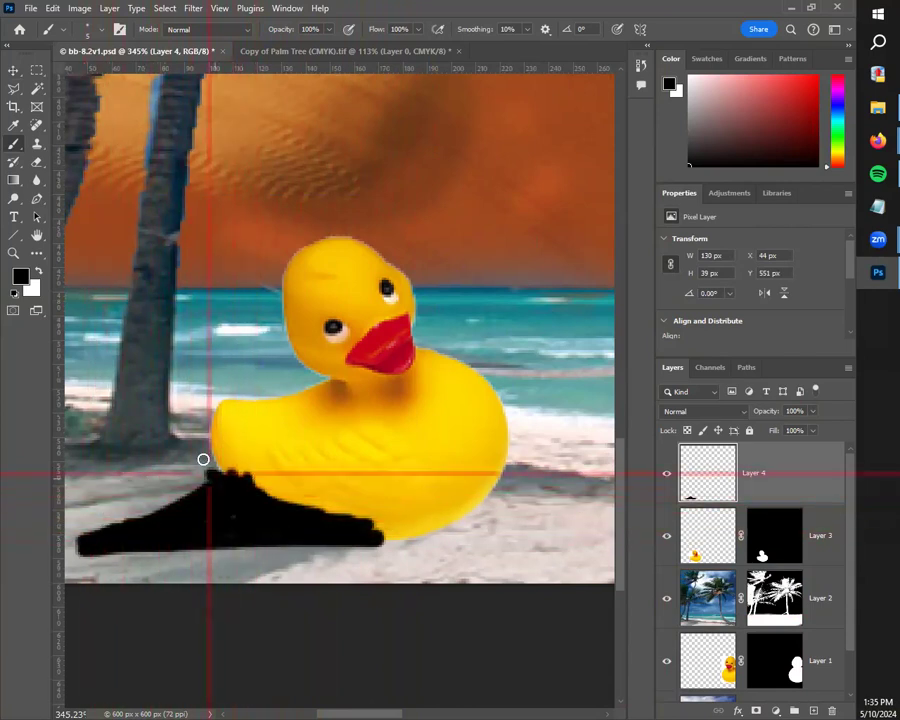
left_click_drag(88, 546, 76, 550)
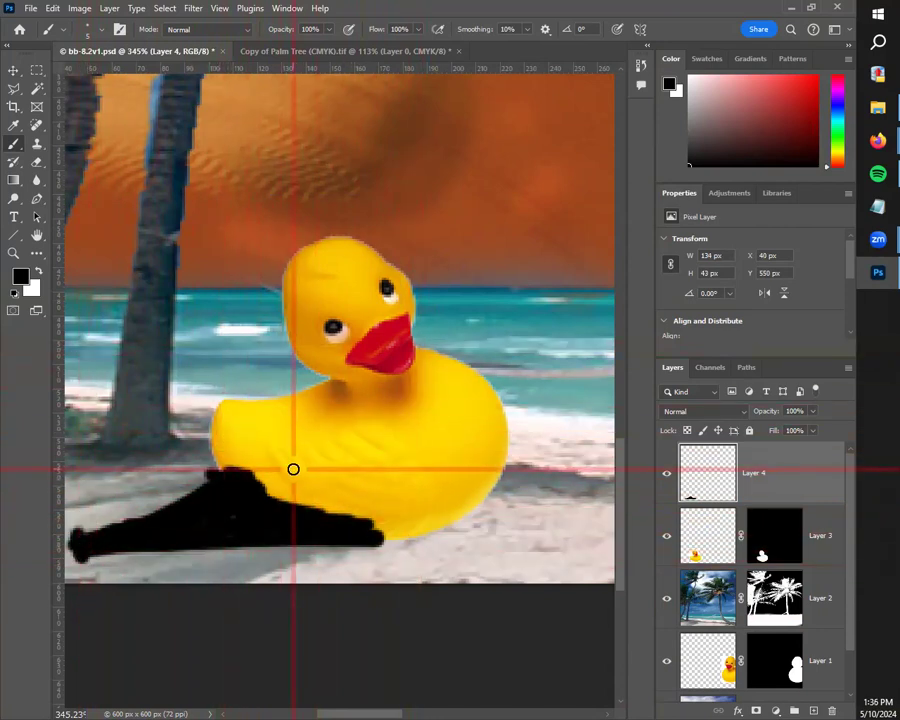
Step: Move the painted shadow on Layer 4 beneath the small duck's layer in the stacking order, and deselect it
scroll(295, 468, "down", 5)
scroll(346, 503, "down", 2)
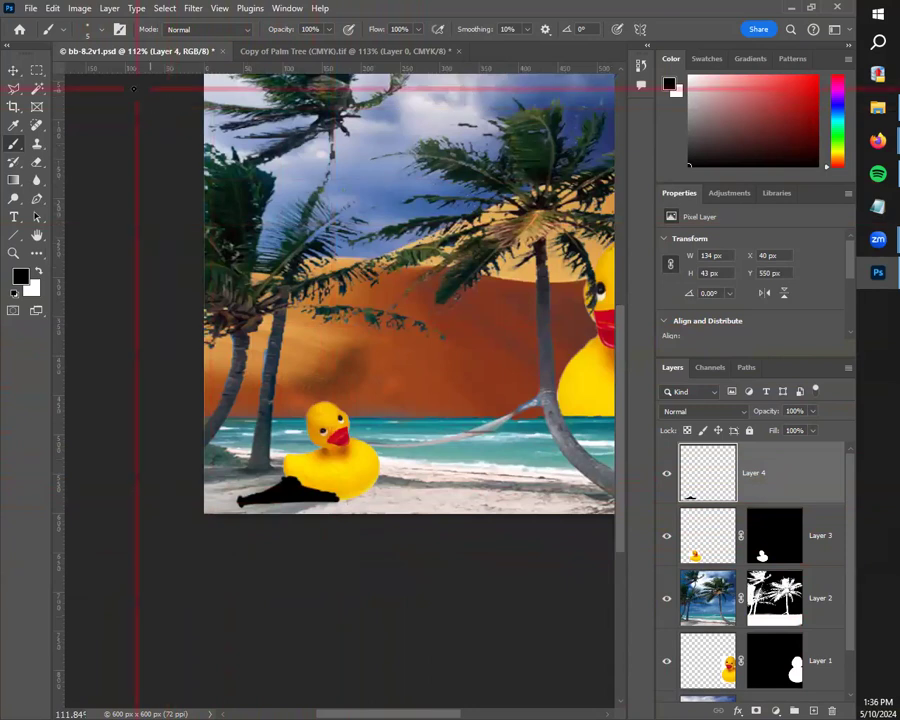
left_click(15, 71)
left_click(140, 119)
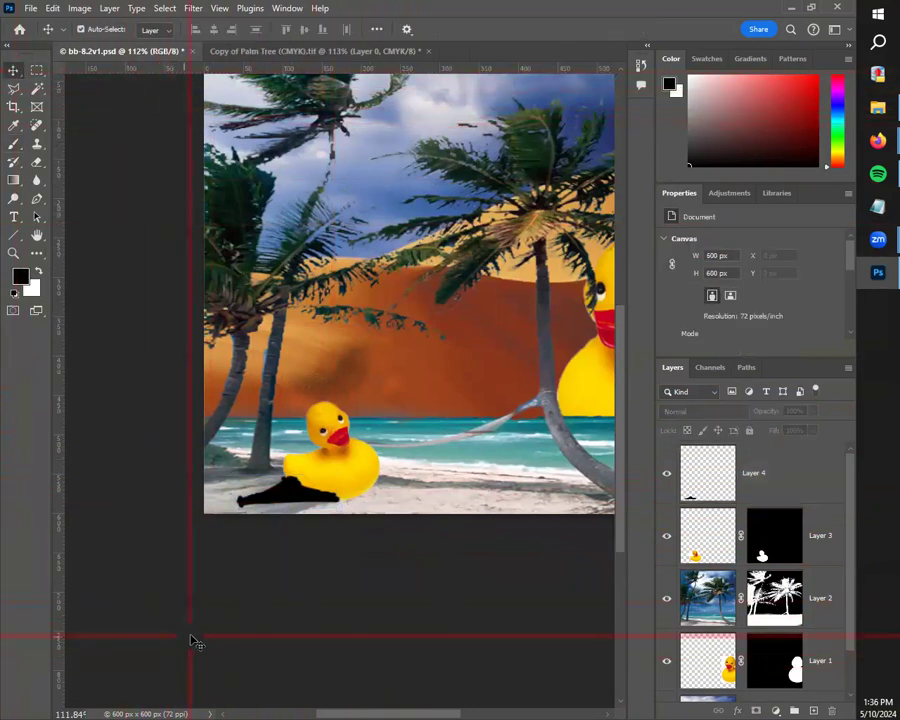
left_click_drag(319, 562, 321, 621)
left_click(269, 633)
scroll(232, 619, "up", 5)
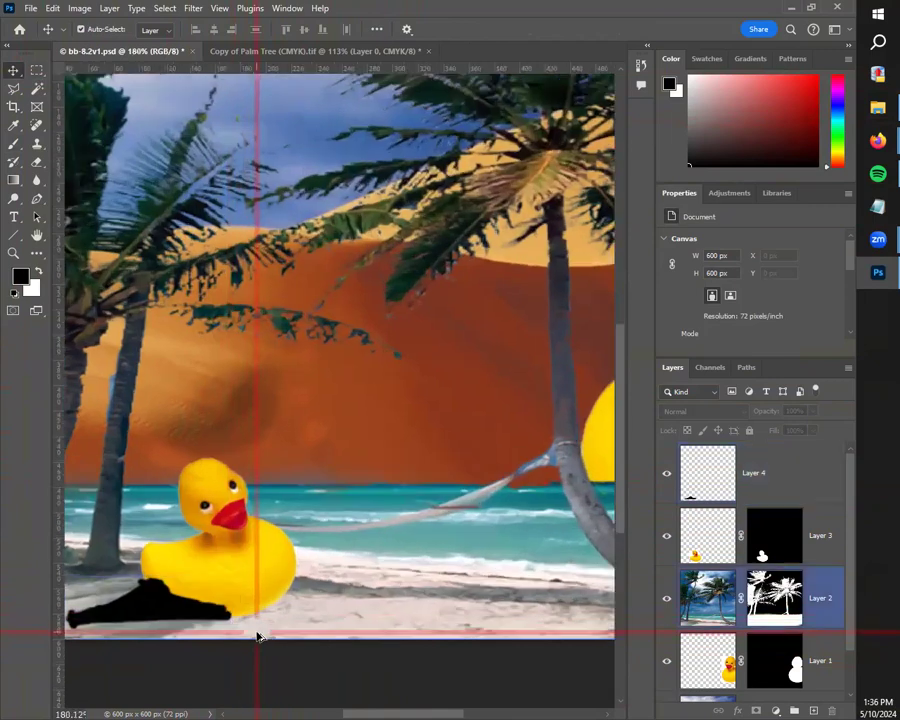
scroll(257, 636, "up", 5)
left_click_drag(255, 622, 438, 592)
mouse_move(292, 521)
left_mouse_down()
mouse_move(262, 486)
mouse_move(328, 535)
mouse_move(311, 492)
mouse_move(307, 518)
mouse_move(231, 534)
mouse_move(279, 533)
left_mouse_up()
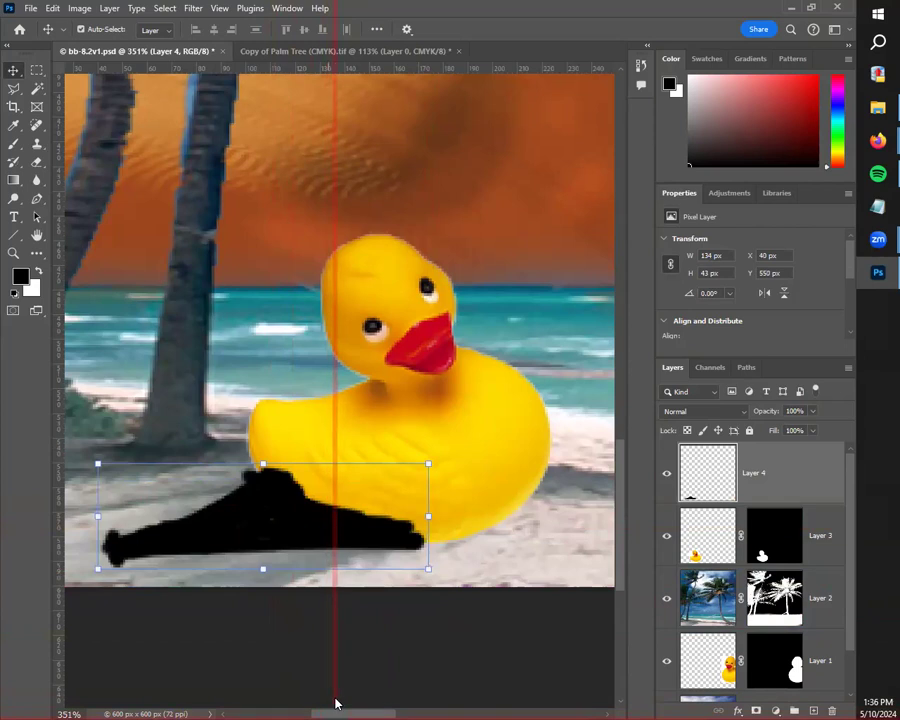
left_click(442, 635)
left_click(775, 474)
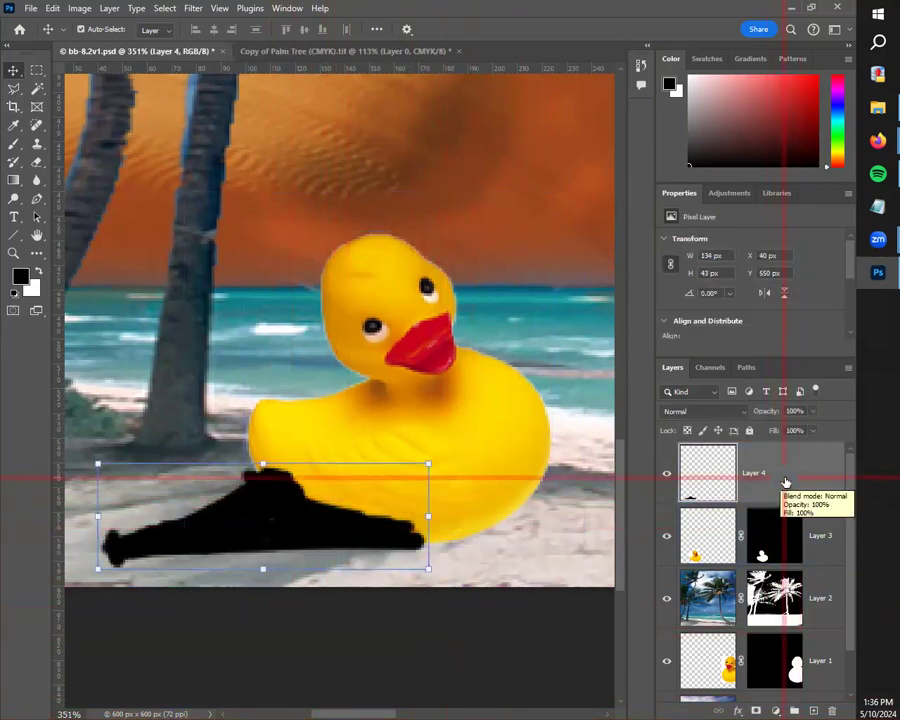
left_click_drag(791, 468, 787, 560)
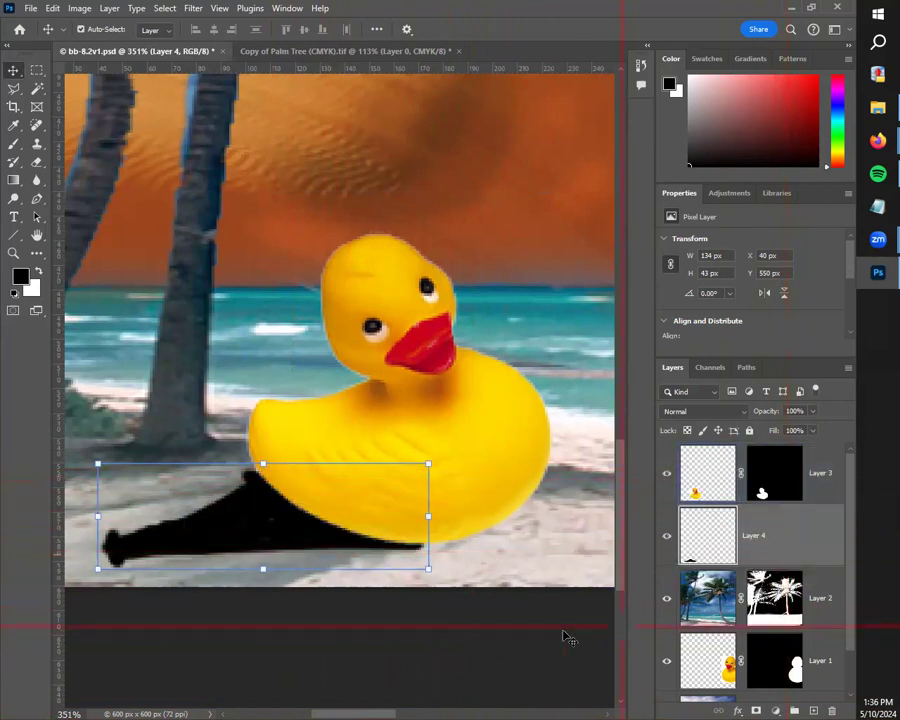
left_click(562, 612)
Step: Lower the opacity of the small duck's shadow layer to 42% and deselect it
scroll(566, 601, "down", 3)
scroll(565, 601, "down", 3)
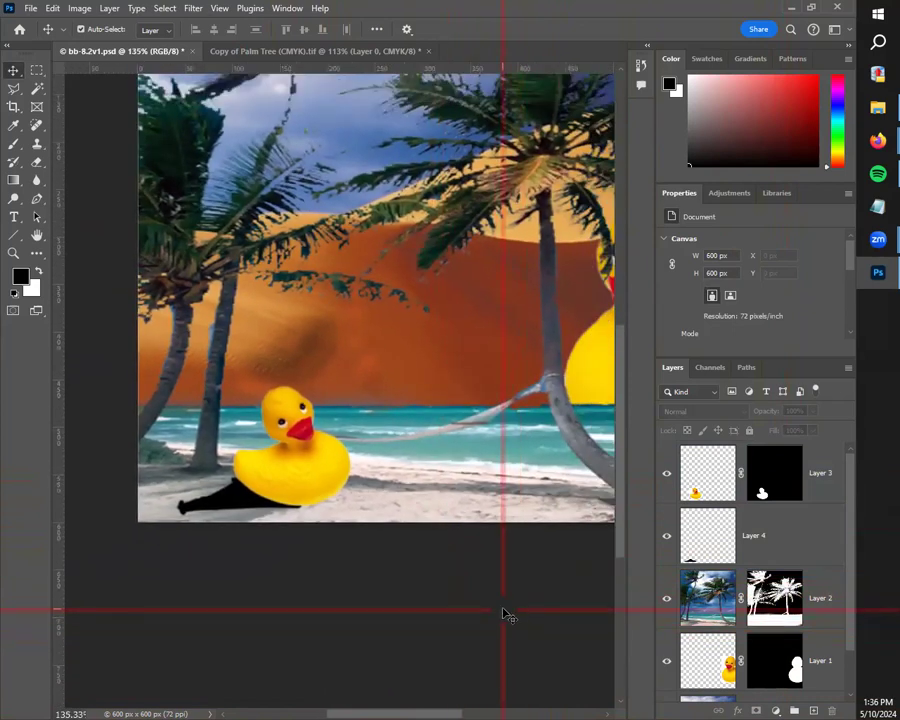
scroll(438, 573, "down", 3)
scroll(438, 573, "down", 1)
left_click_drag(437, 483, 341, 597)
scroll(409, 600, "up", 5)
scroll(409, 600, "up", 4)
scroll(329, 578, "up", 3)
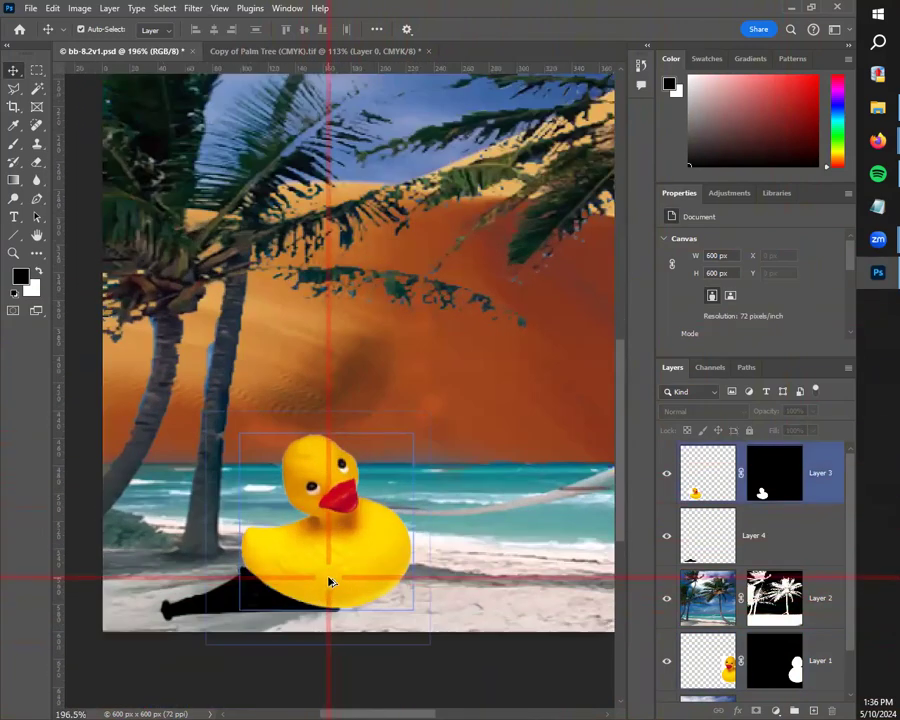
scroll(329, 582, "up", 2)
left_click_drag(328, 662, 364, 630)
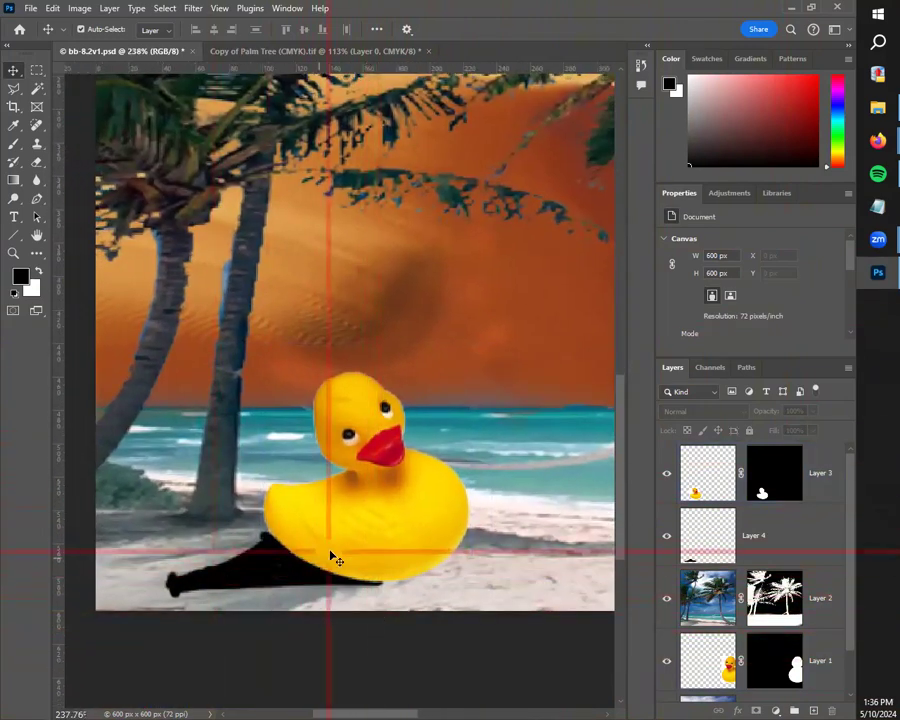
left_click(254, 570)
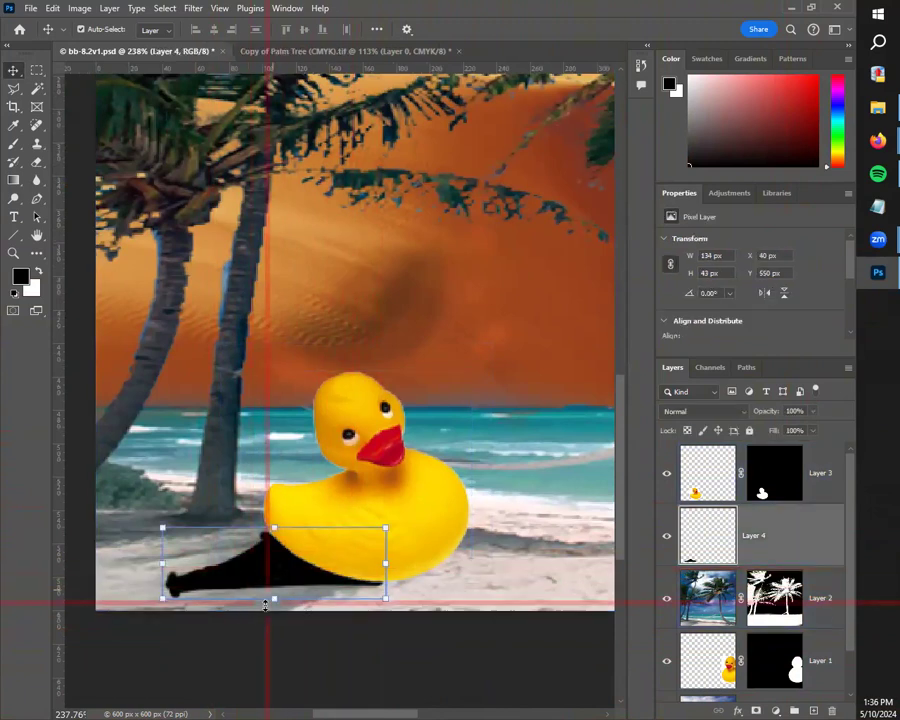
left_click(813, 411)
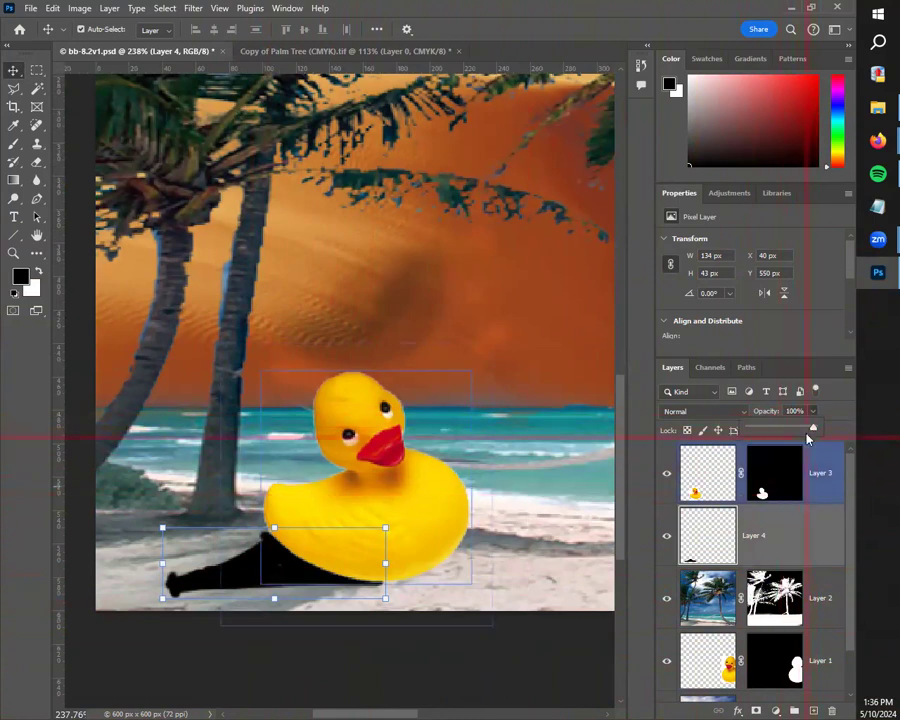
left_click_drag(813, 430, 782, 431)
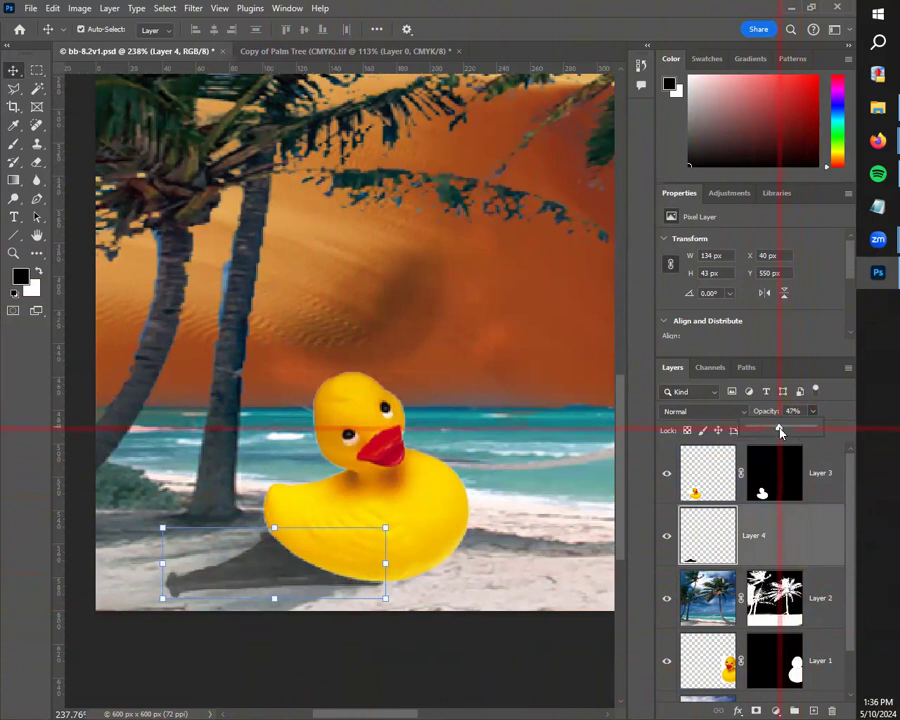
left_click(492, 641)
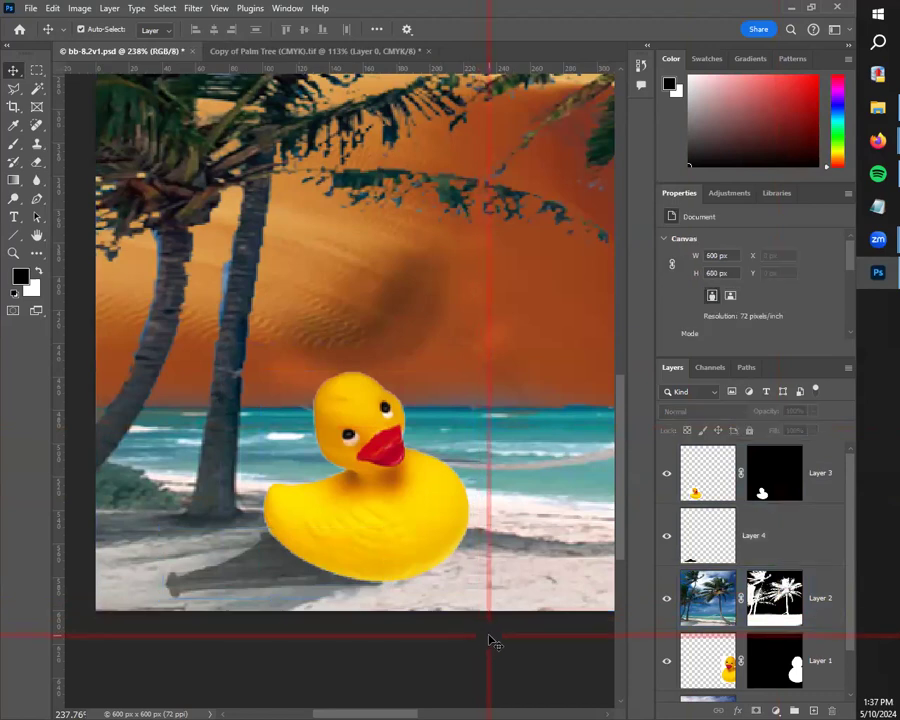
Step: Scale the small duck's shadow to 119.40% width and 86.05% height, rotate it 6.35 degrees, and shift it outward from beneath the duck
scroll(506, 636, "down", 6)
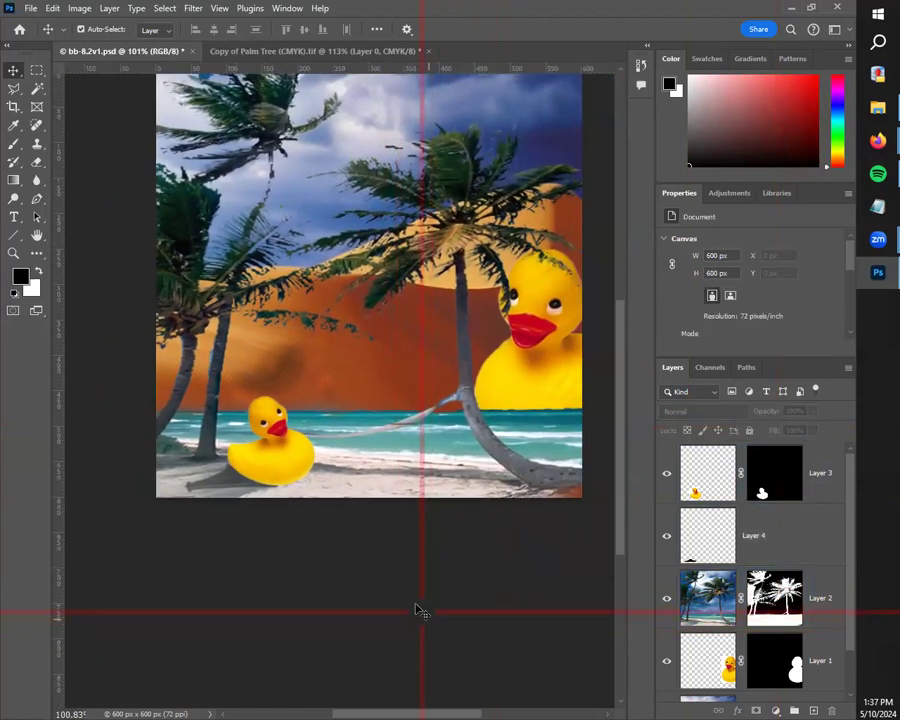
left_click(272, 480)
left_click_drag(277, 477, 297, 476)
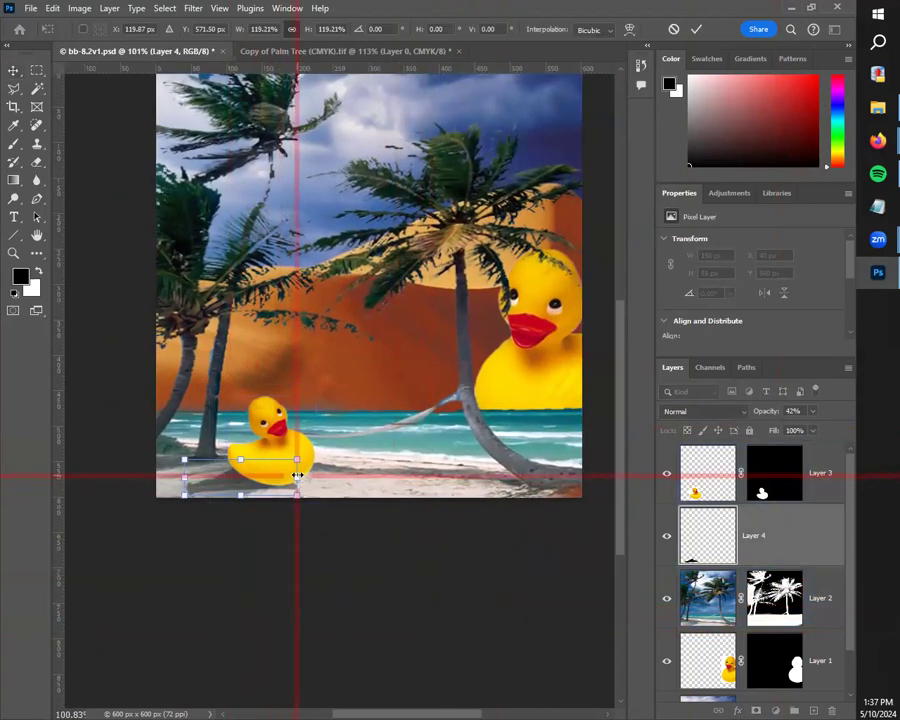
mouse_move(241, 493)
left_mouse_down()
mouse_move(239, 502)
mouse_move(241, 489)
left_mouse_up()
left_click_drag(303, 451, 308, 457)
mouse_move(220, 474)
left_mouse_down()
mouse_move(235, 480)
mouse_move(220, 481)
left_mouse_up()
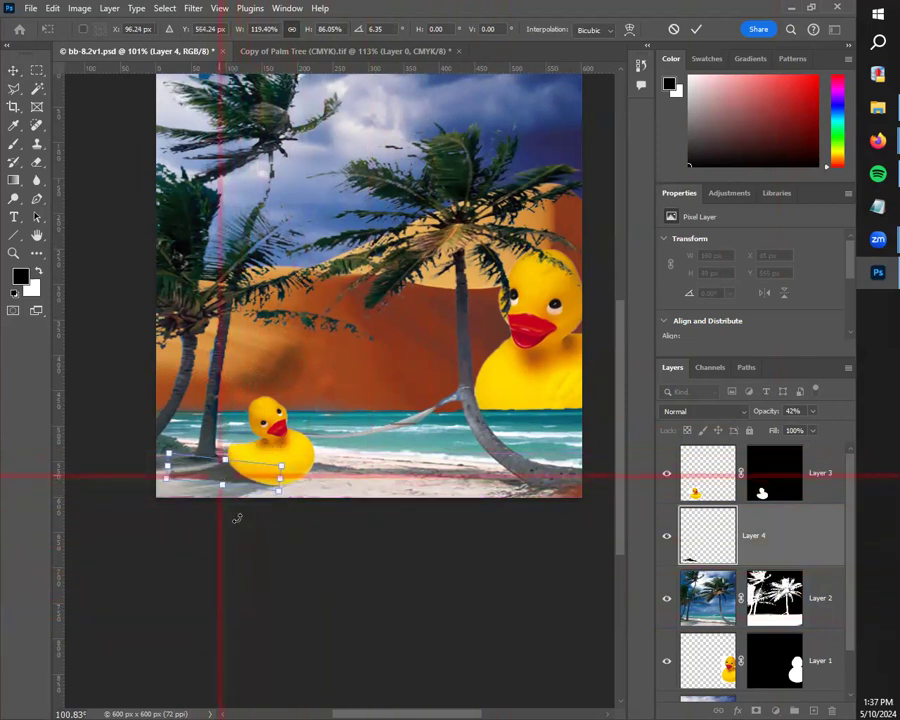
left_click(14, 71)
left_click(358, 651)
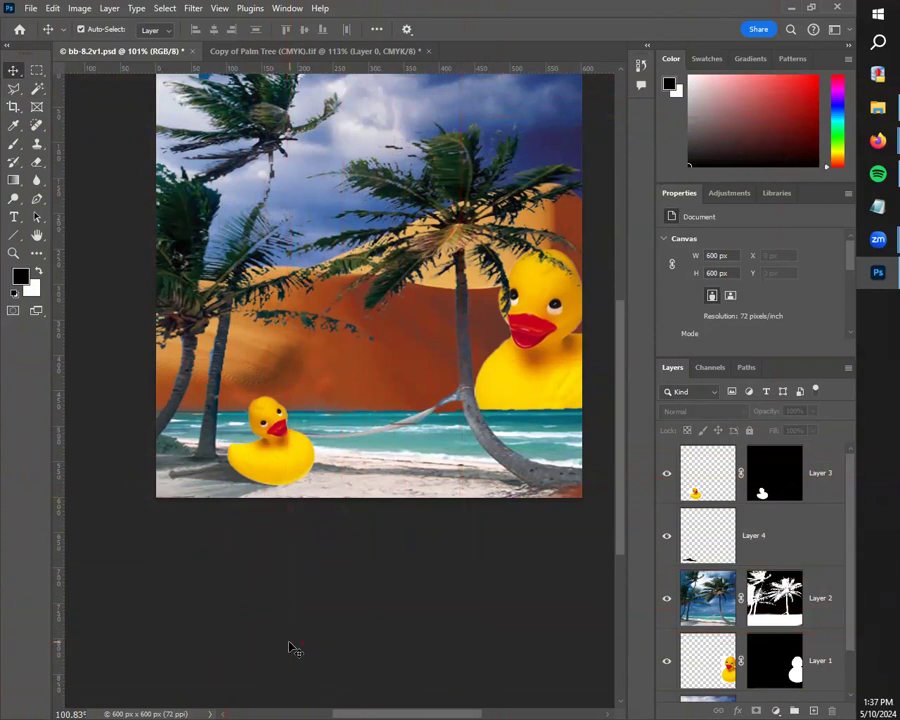
Step: Create a new blank document from the Default Photoshop Size preset, 7 x 5 in at 300 ppi
scroll(391, 560, "up", 1)
left_click_drag(408, 526, 390, 627)
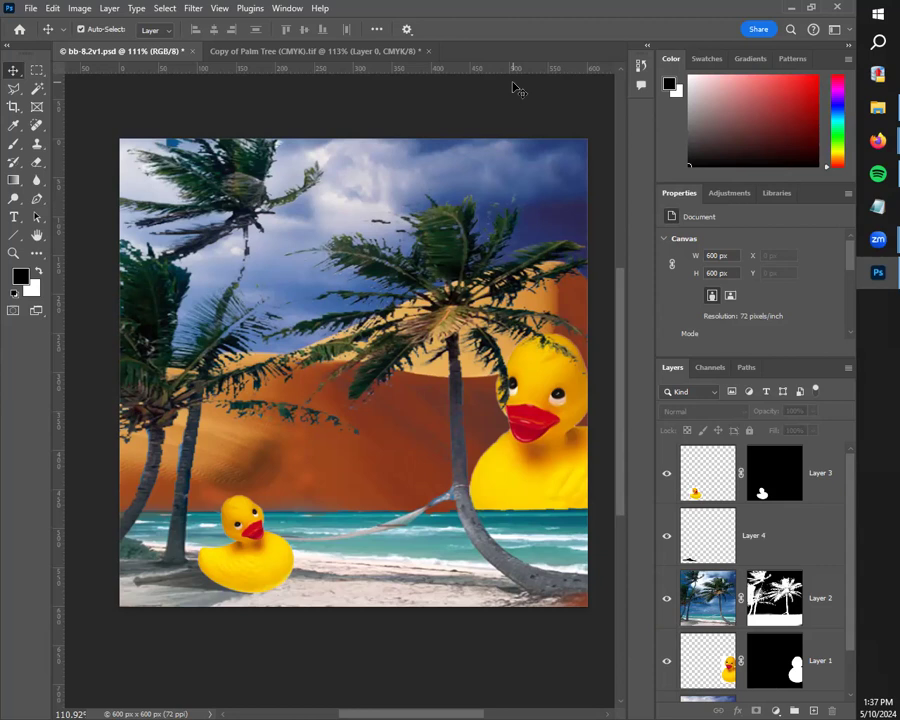
left_click(198, 592)
left_click(31, 9)
left_click(55, 21)
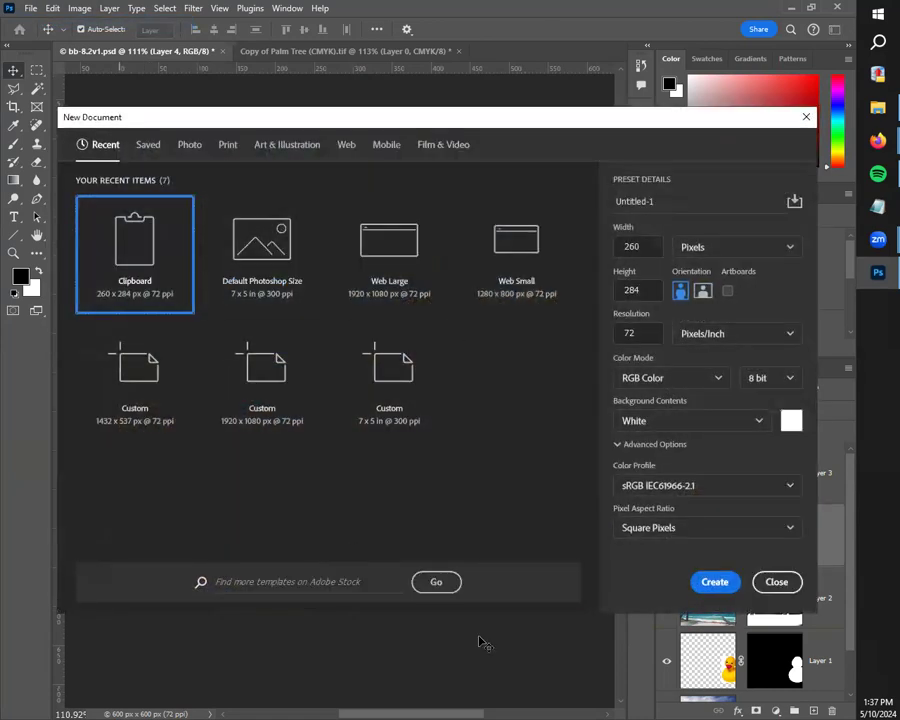
left_click(262, 245)
left_click(712, 582)
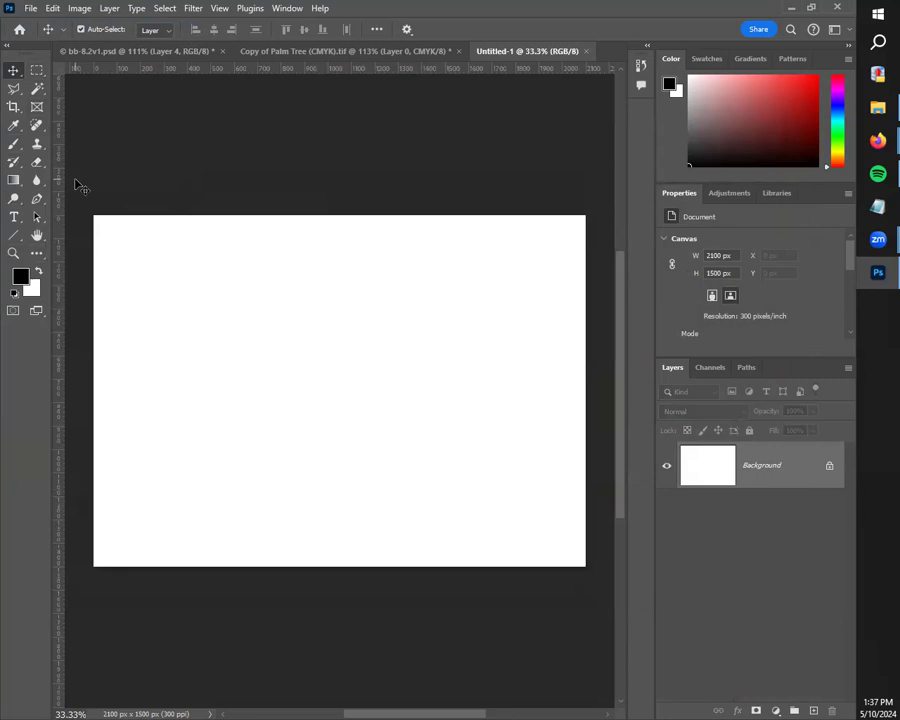
Step: Stamp one black dot on the upper-left part of the blank canvas with a 300 px brush at 100% hardness
left_click(13, 143)
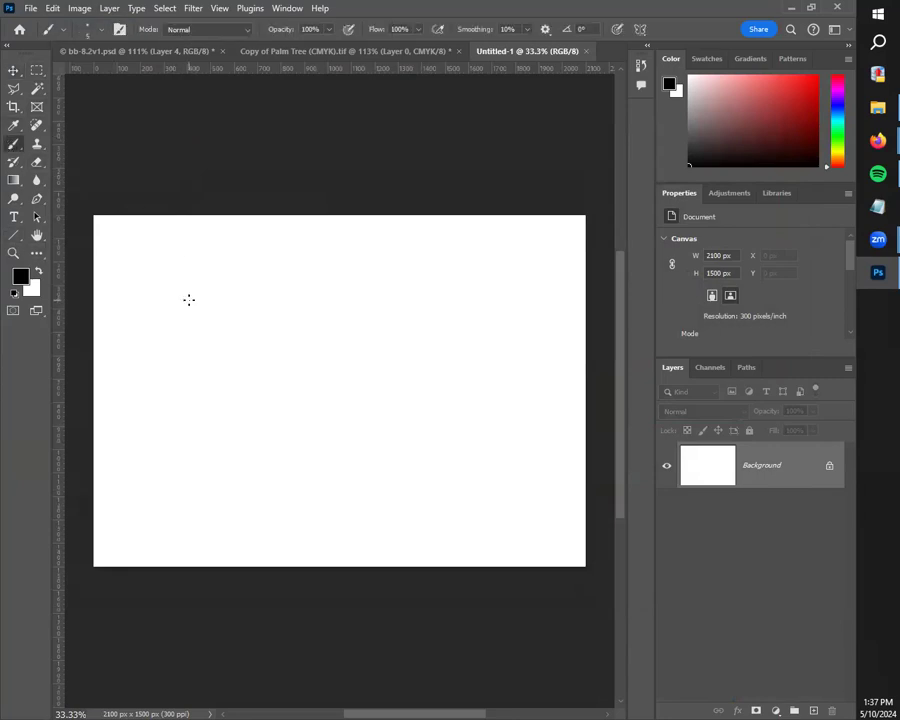
key("bracketright")
key("bracketright")
key("bracketright")
key("bracketright")
key("bracketright")
key("bracketright")
key("bracketright")
key("bracketleft")
key("bracketleft")
key("bracketleft")
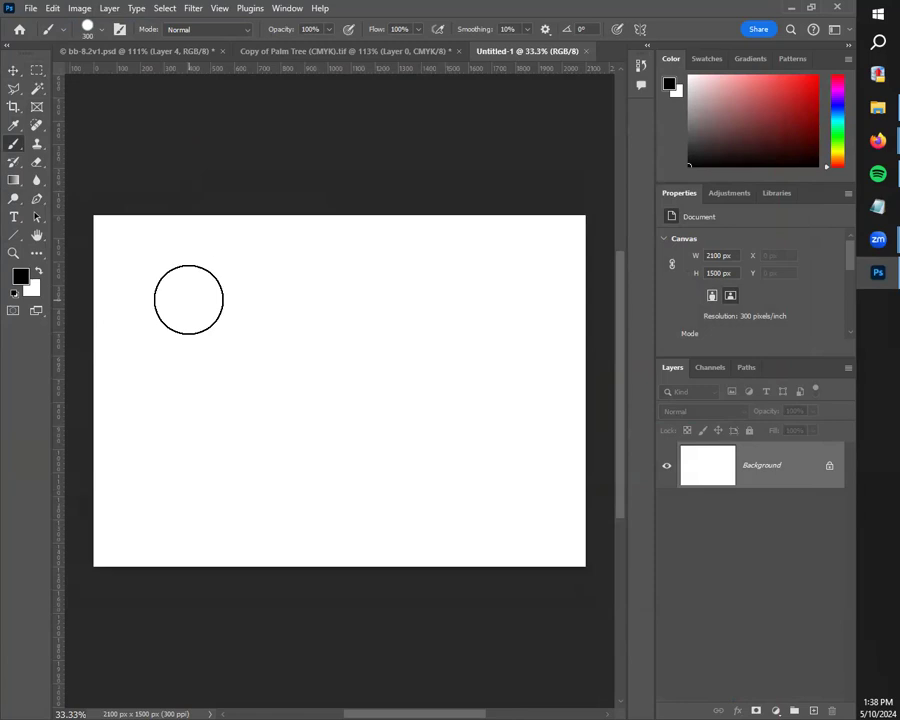
left_click(88, 38)
left_click(88, 38)
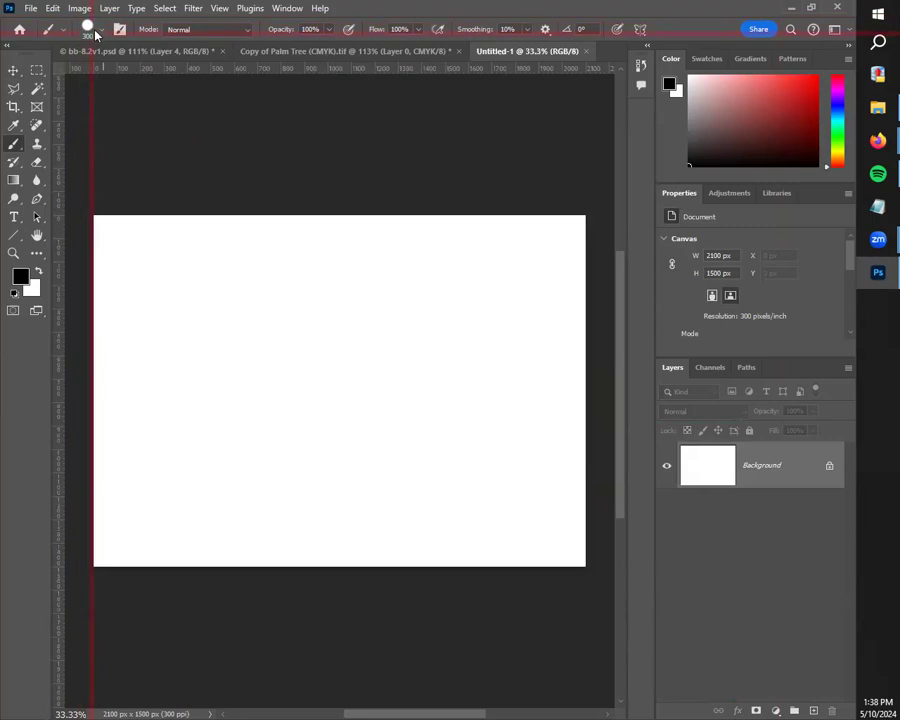
left_click(88, 28)
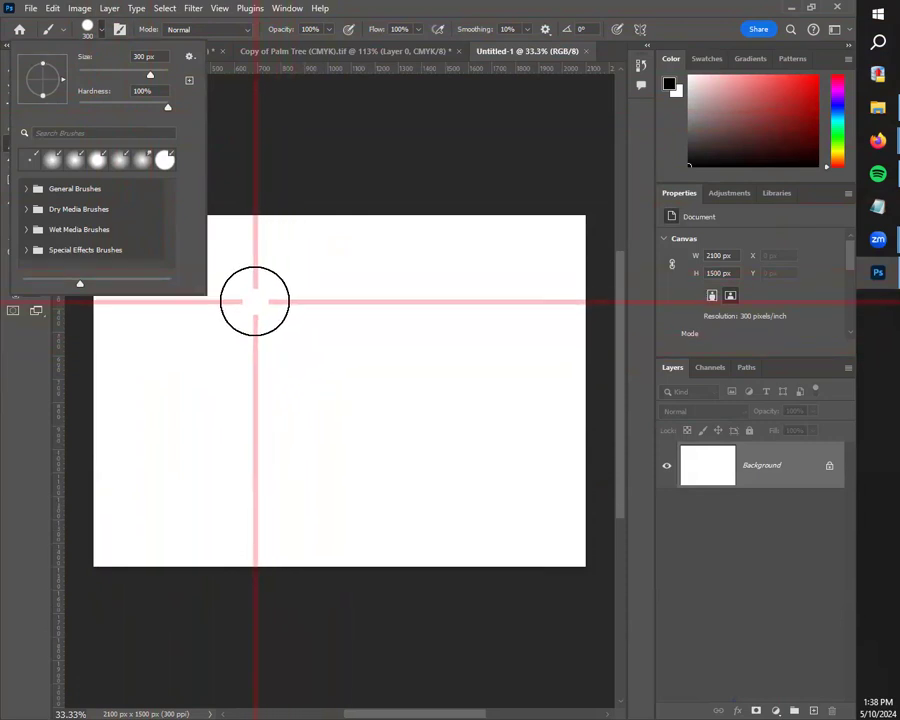
left_click(221, 334)
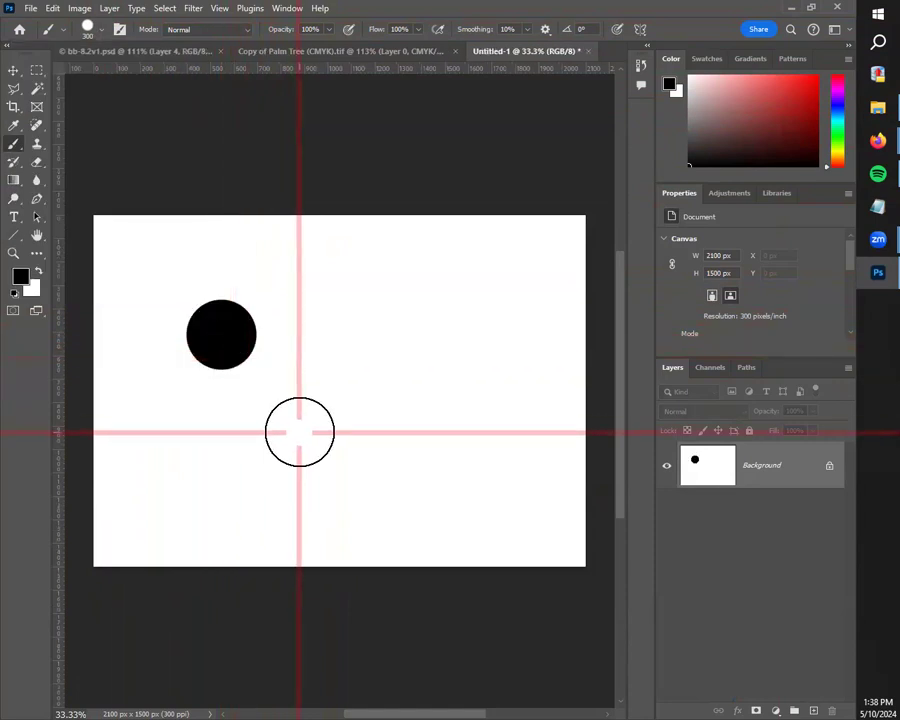
Step: Set the brush to a size of 300 px and a hardness of 0%
key("bracketleft")
key("bracketleft")
key("bracketleft")
key("bracketleft")
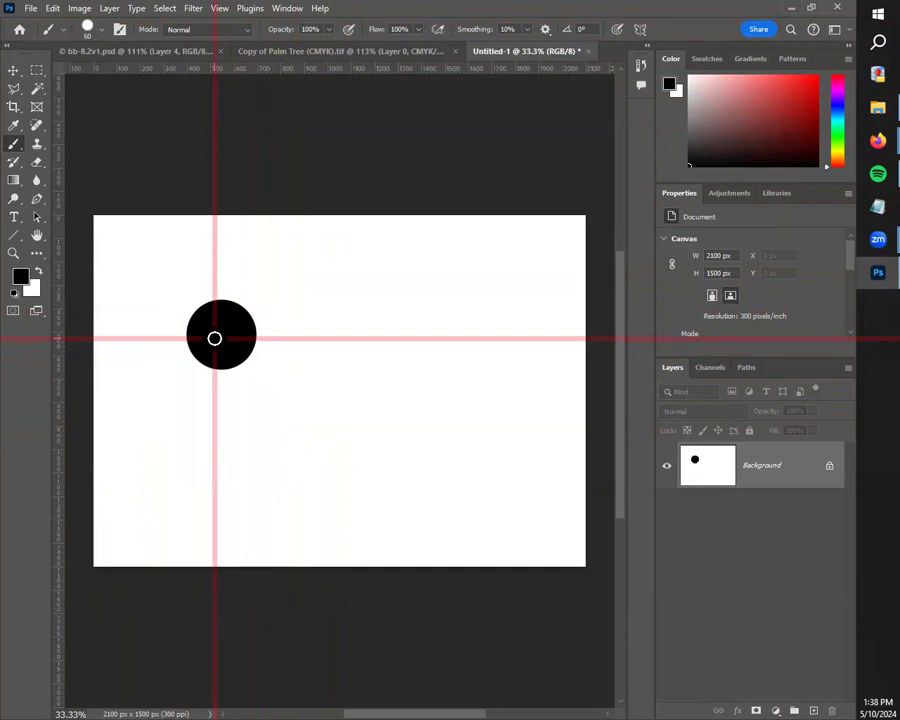
left_click(98, 30)
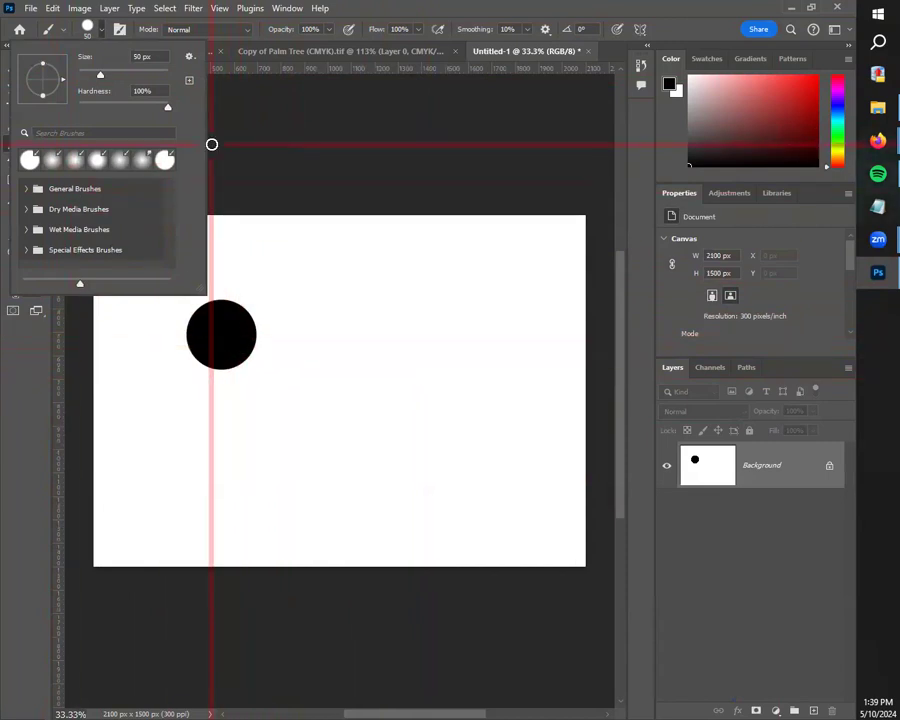
left_click_drag(100, 75, 150, 81)
left_click(147, 56)
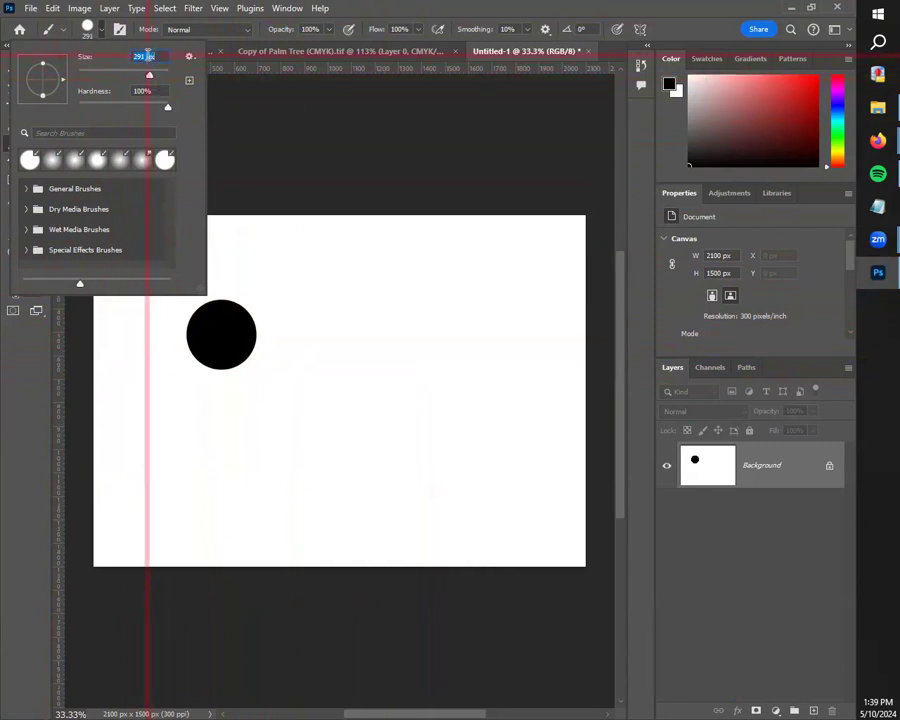
type("300")
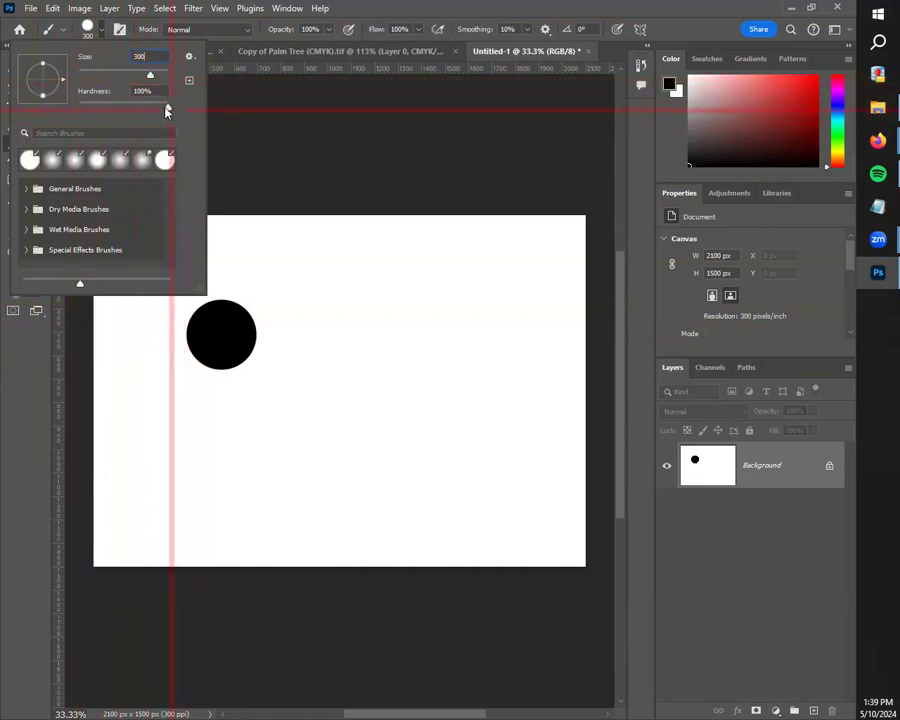
left_click_drag(167, 109, 72, 104)
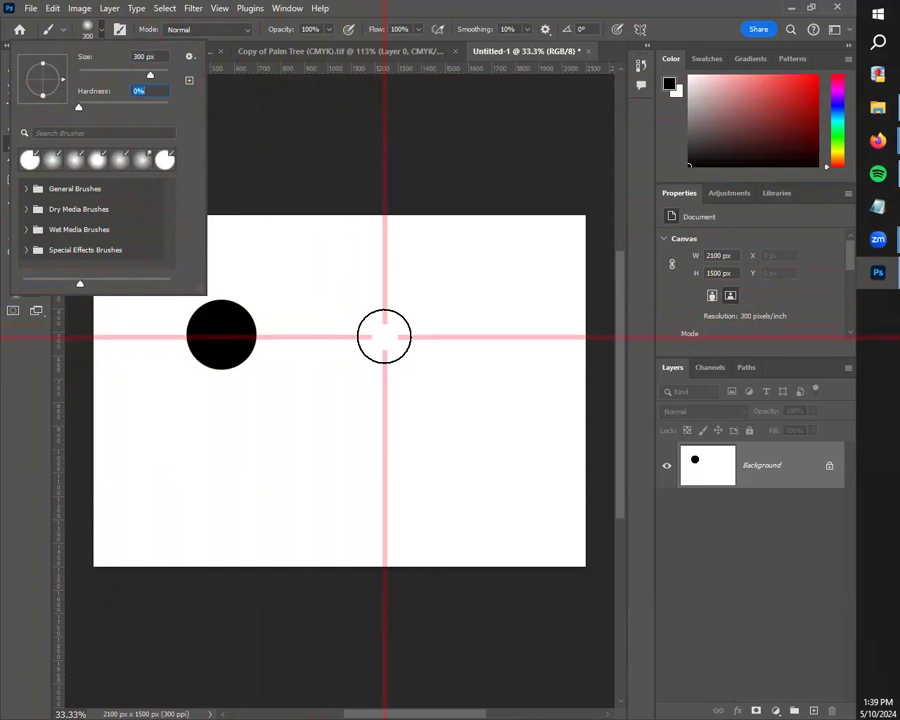
Step: Stamp a soft black dot beside the hard-edged dot for comparison, and undo it
left_click(384, 336)
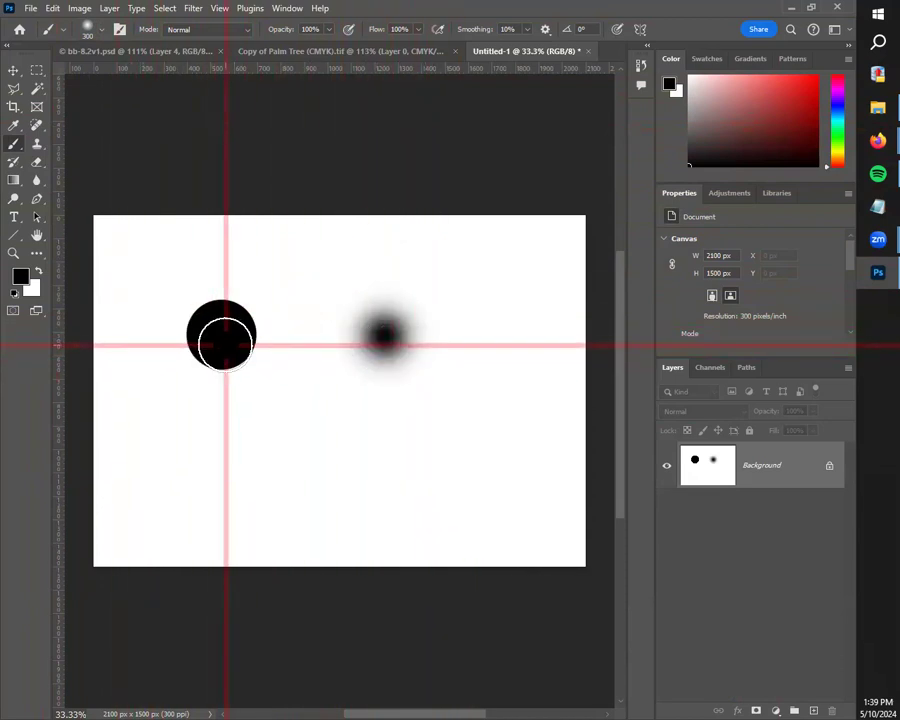
left_click(13, 70)
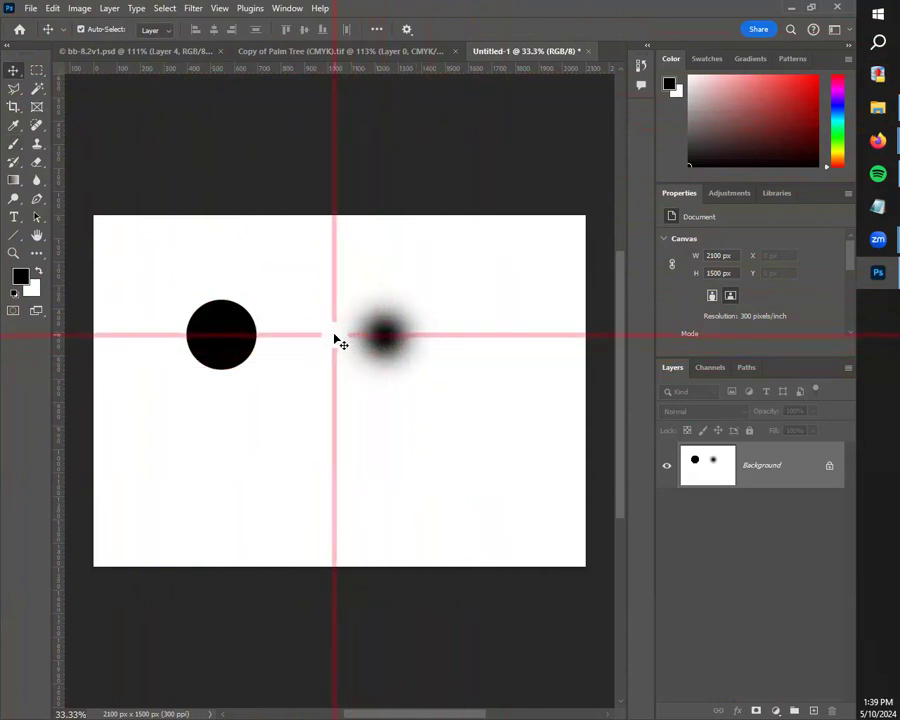
left_click_drag(212, 328, 415, 342)
left_click(514, 307)
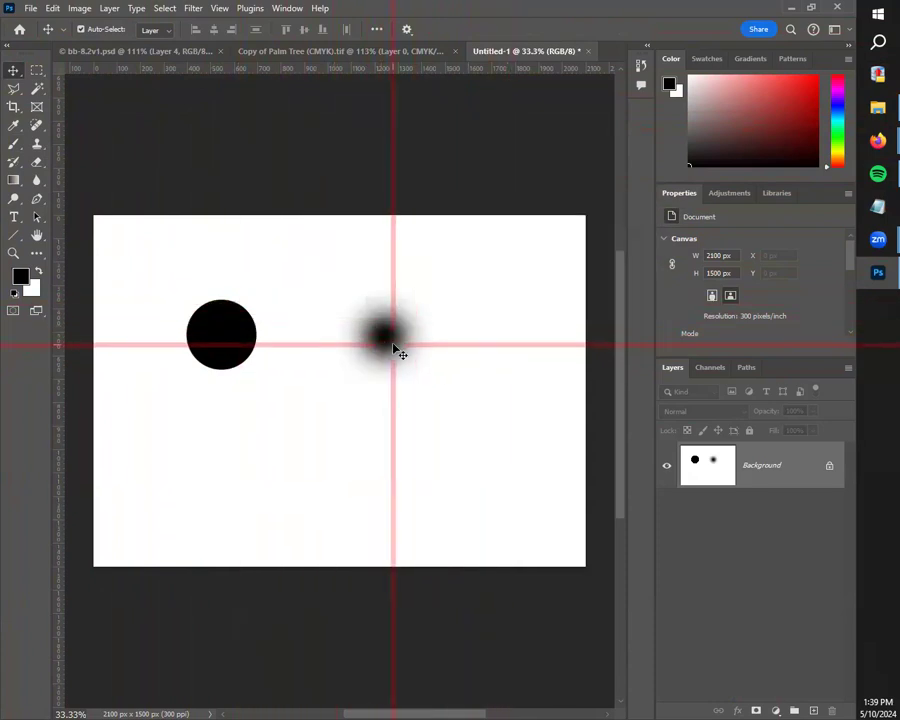
key("ctrl+z")
Step: Change the foreground colour to pure red
left_click(20, 275)
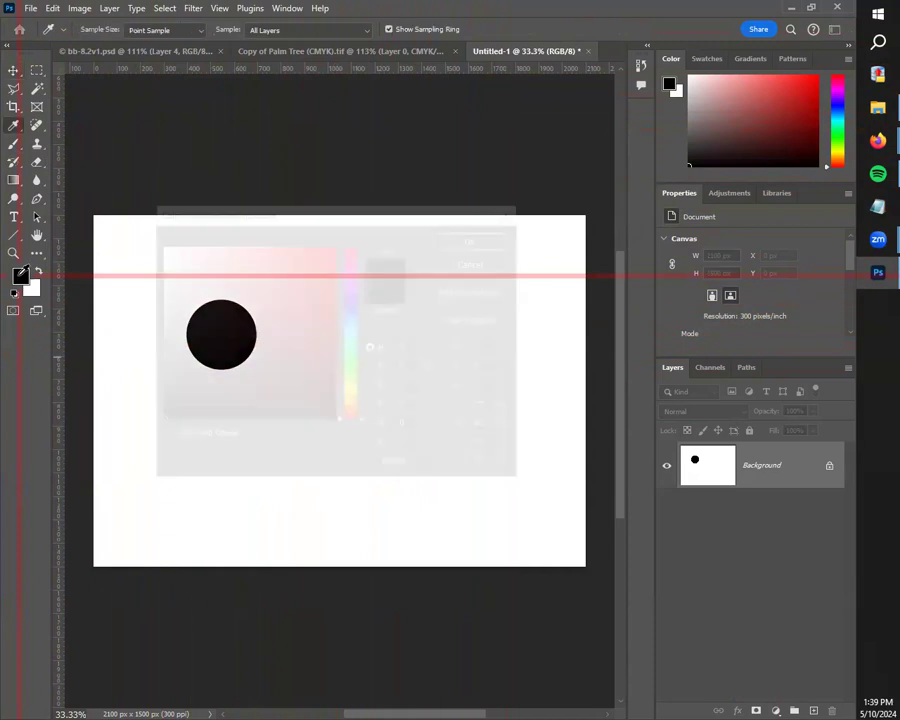
left_click_drag(326, 315, 462, 187)
left_click(476, 237)
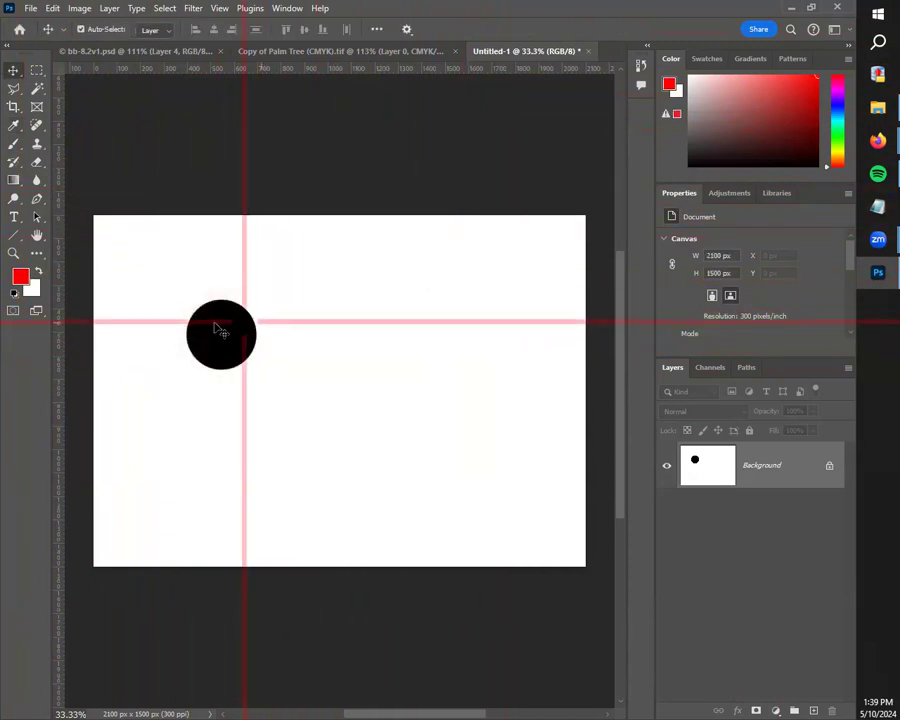
Step: Stamp a soft red dot with the 300 px, 0% hardness brush over the black dot, and undo it
left_click(14, 141)
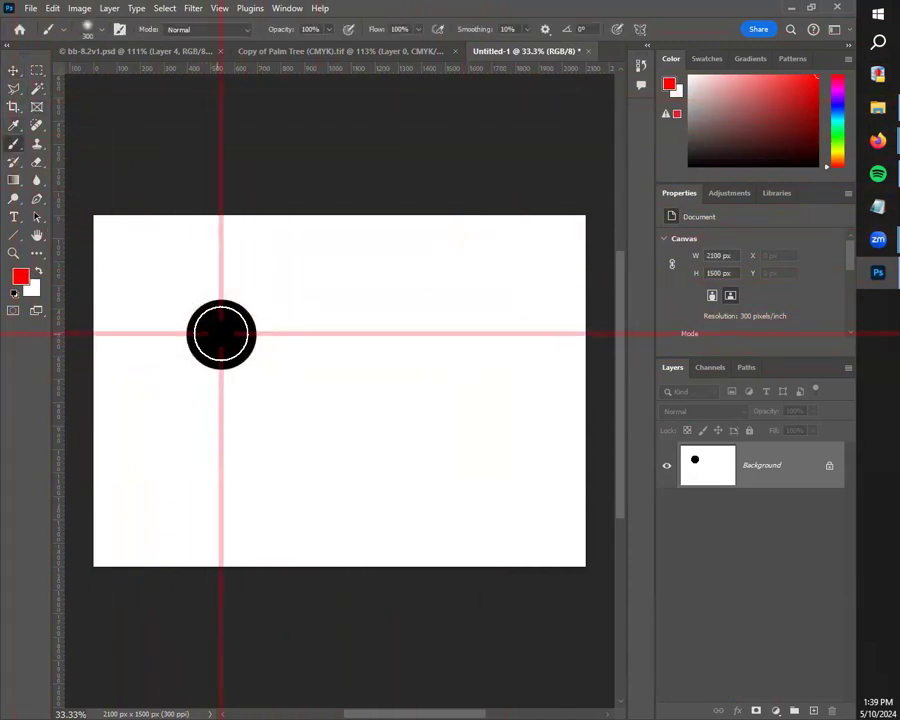
left_click(87, 29)
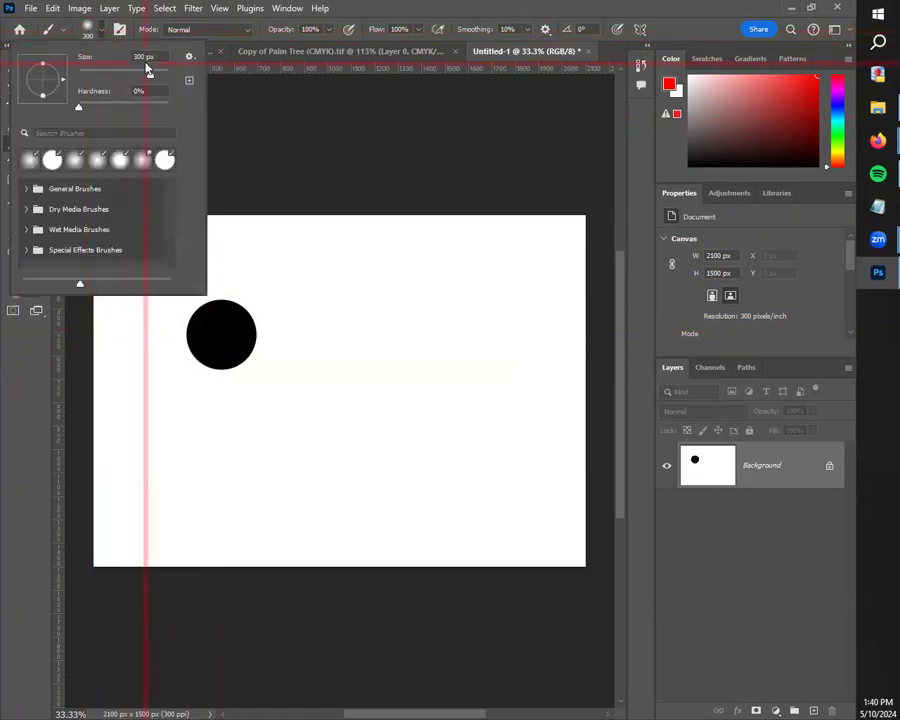
left_click(87, 29)
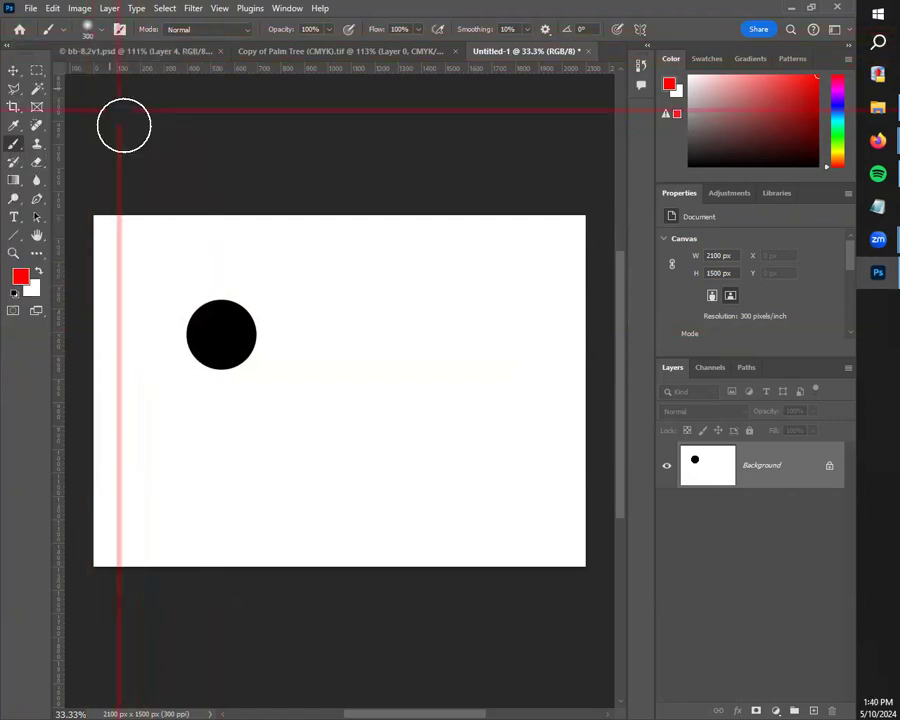
left_click(221, 334)
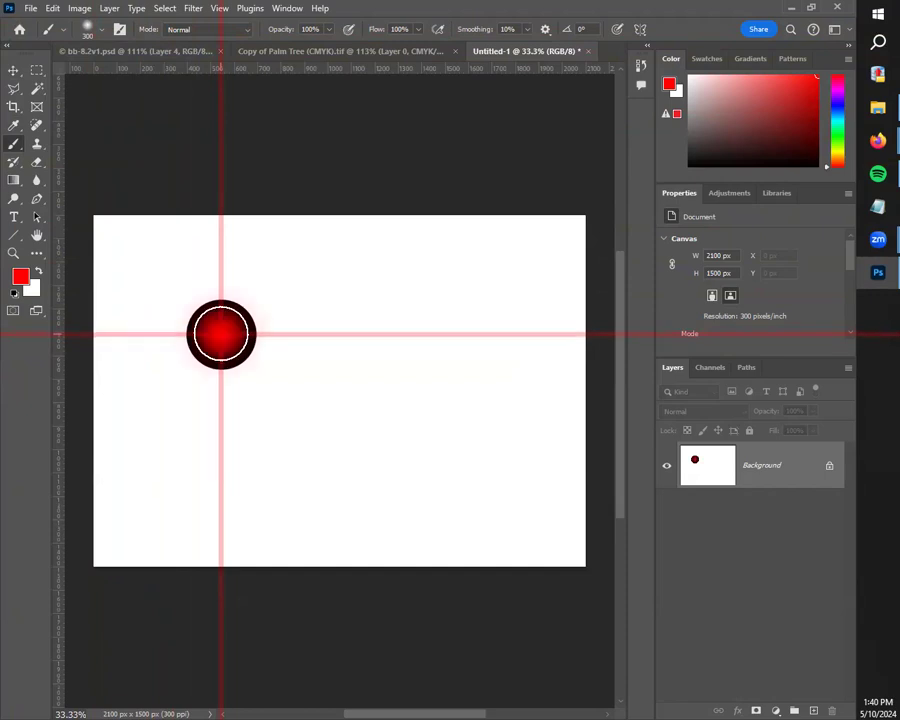
left_click(14, 71)
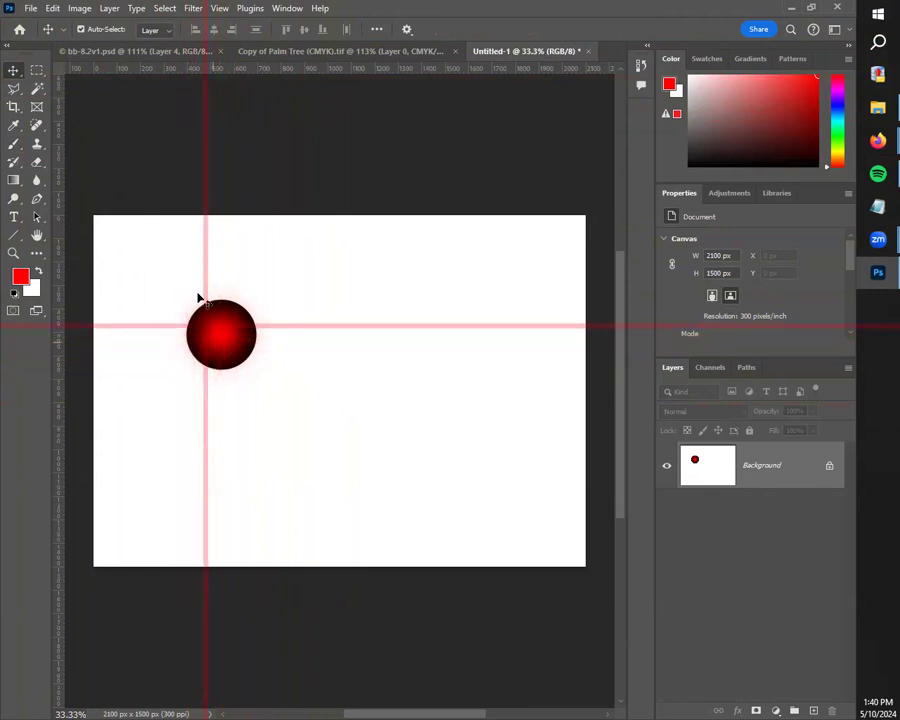
left_click_drag(227, 337, 300, 346)
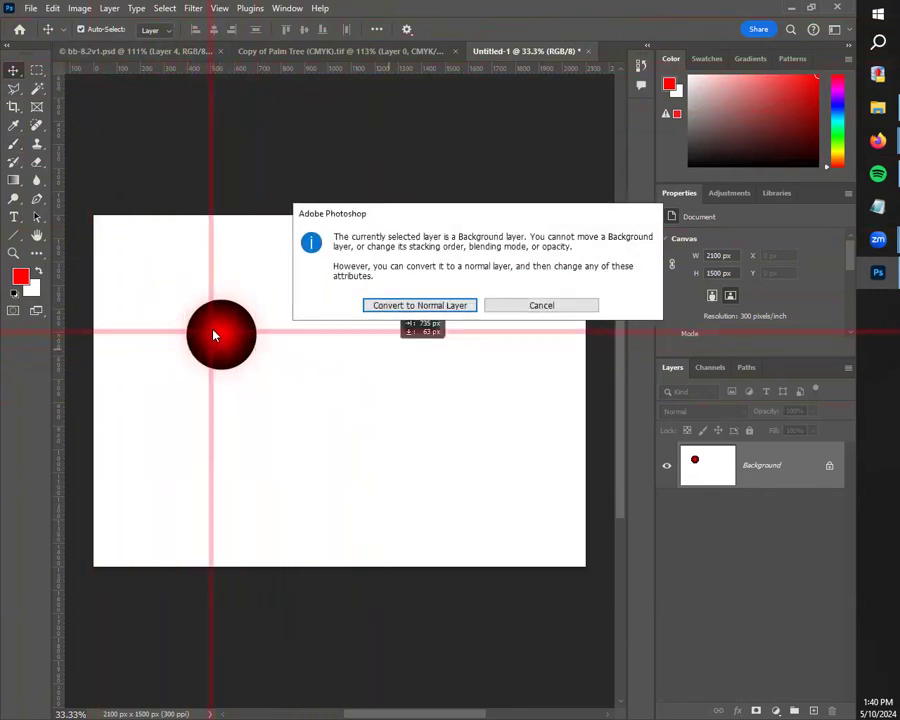
left_click(550, 305)
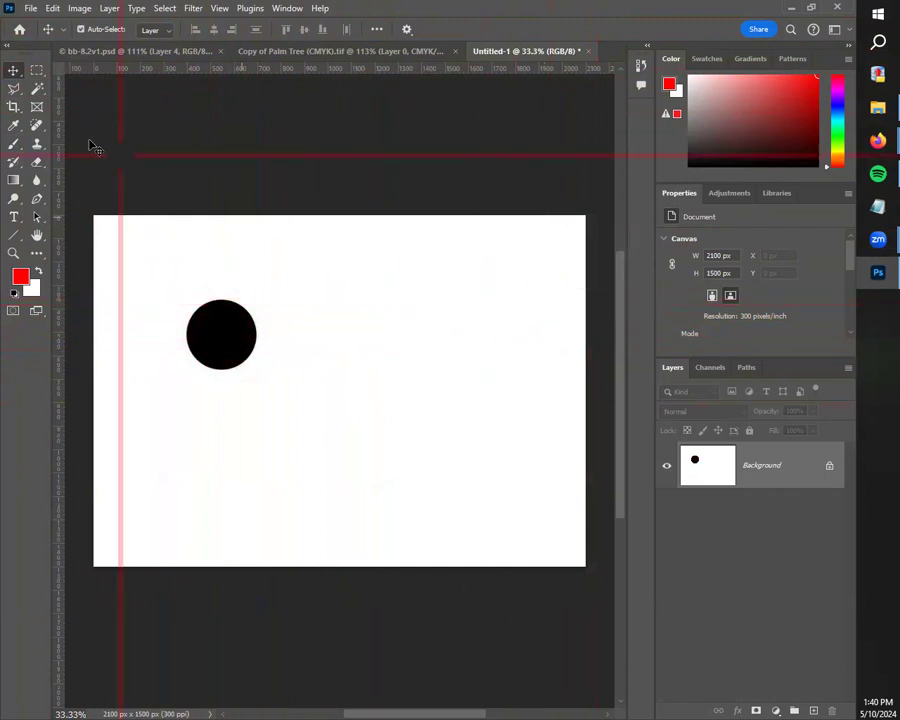
Step: Stamp one soft red dot with the 300 px, 0% hardness brush on the blank area beside the black dot
left_click(14, 143)
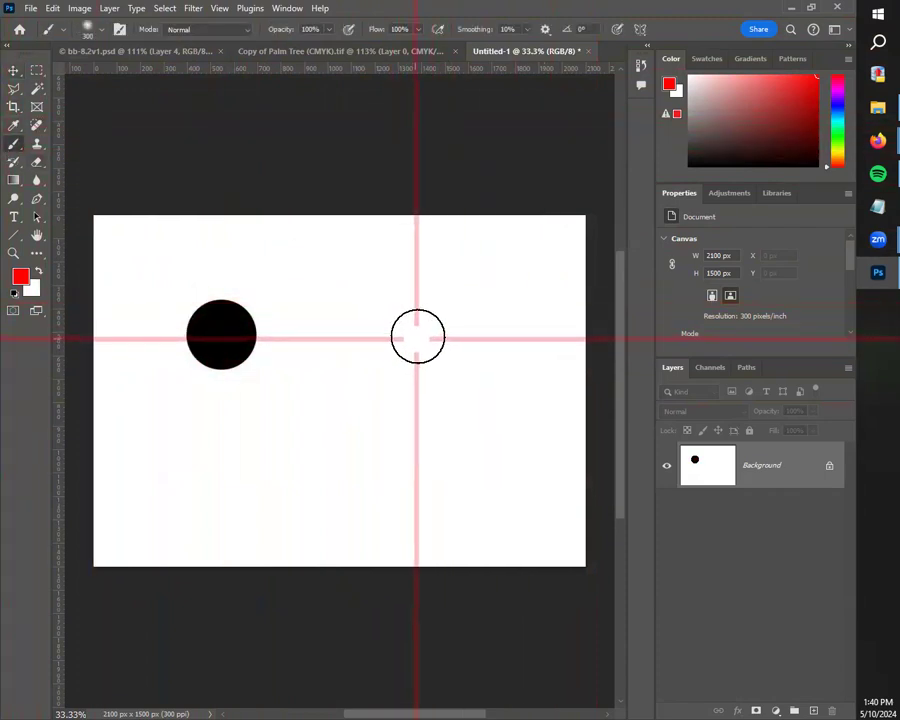
left_click(418, 336)
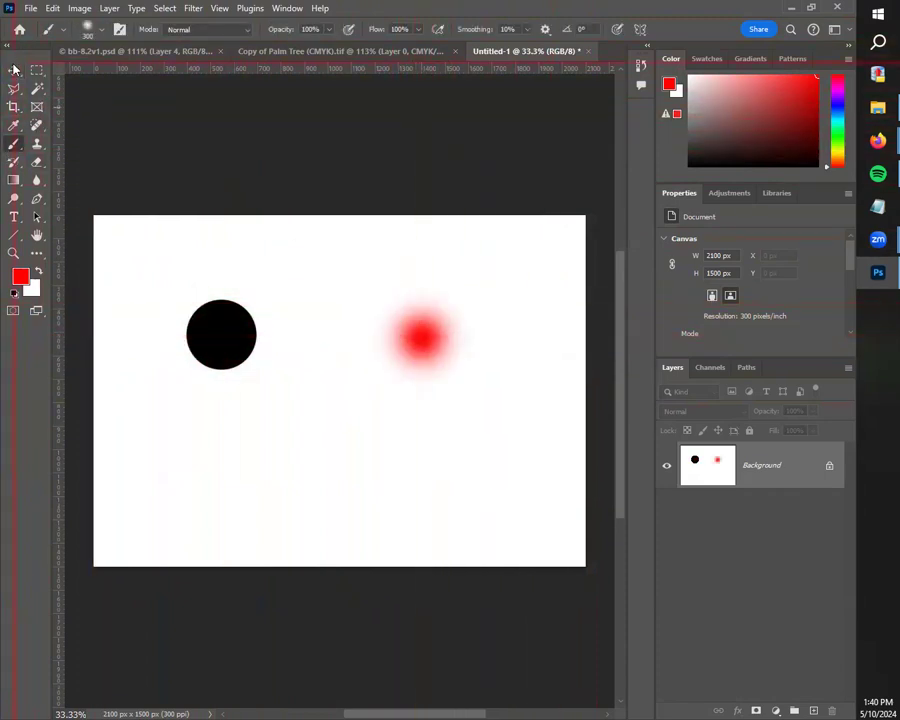
left_click(14, 70)
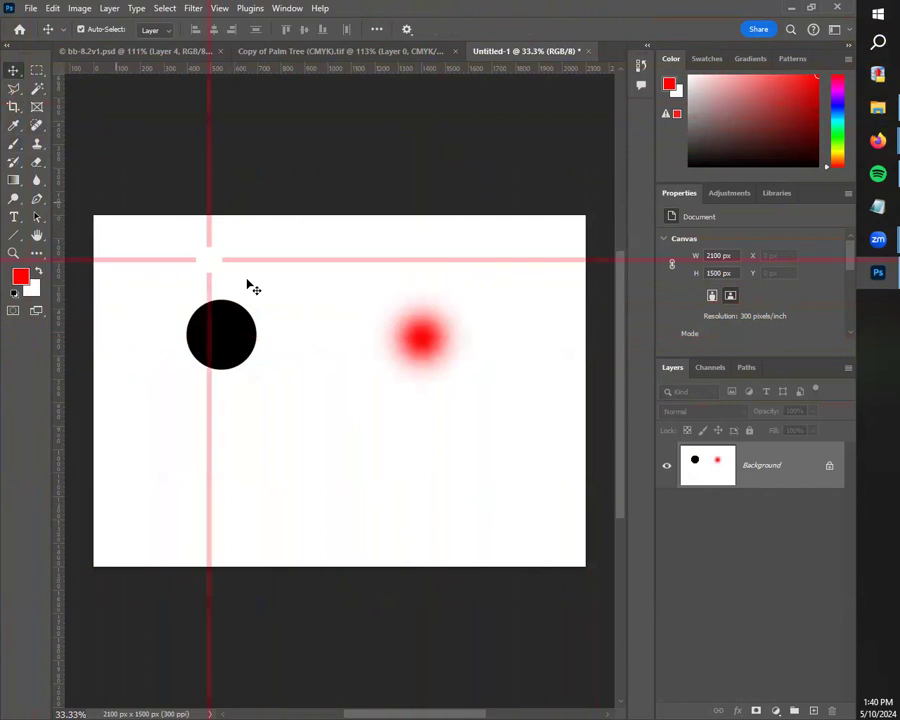
Step: Set the brush hardness to 50%, keeping the 300 px size
left_click(13, 144)
left_click(87, 29)
left_click_drag(100, 104, 125, 104)
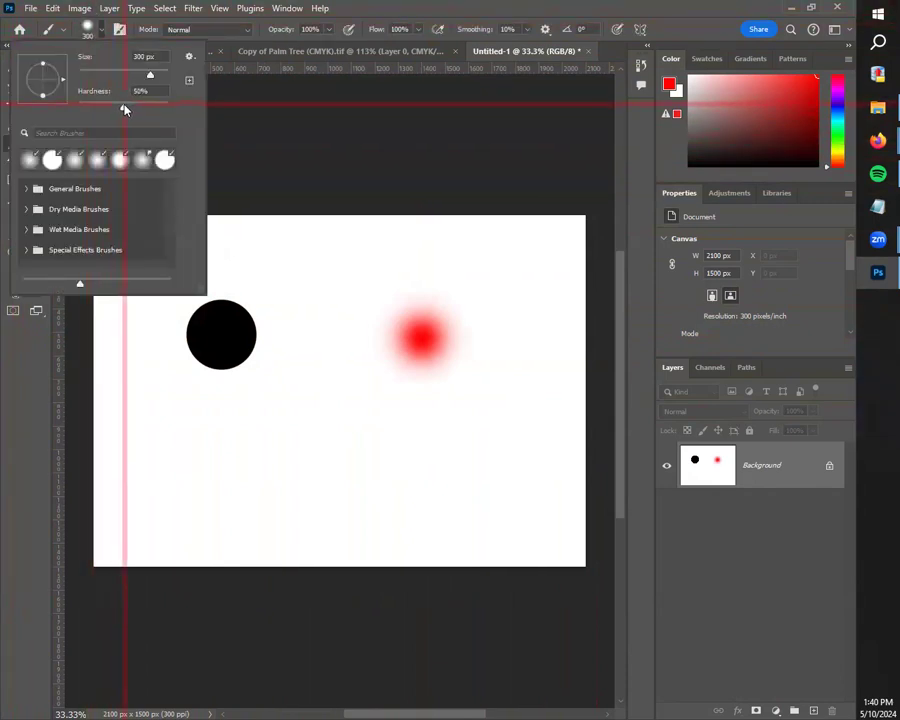
left_click(88, 29)
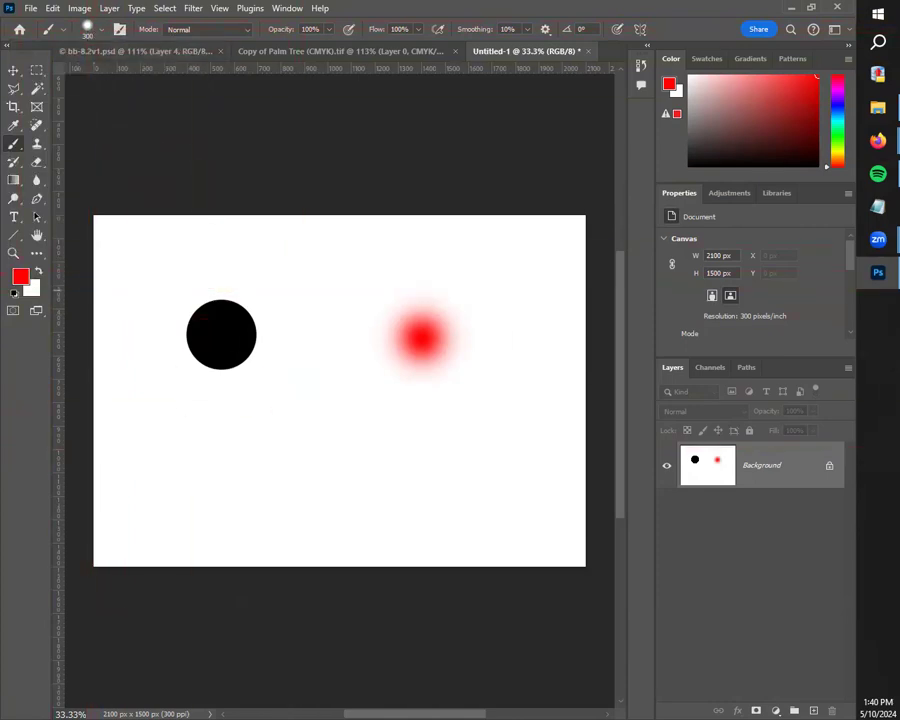
Step: Change the foreground colour to dark green 2c7c00
left_click(21, 276)
left_click(310, 375)
left_click(334, 328)
left_click(355, 330)
left_click_drag(358, 340, 361, 371)
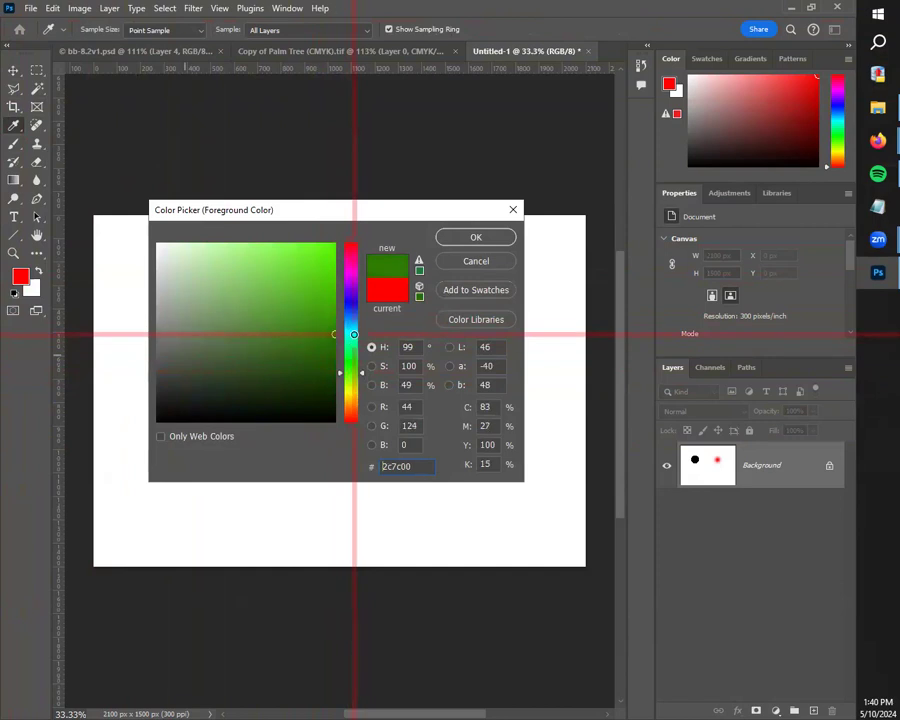
left_click(468, 236)
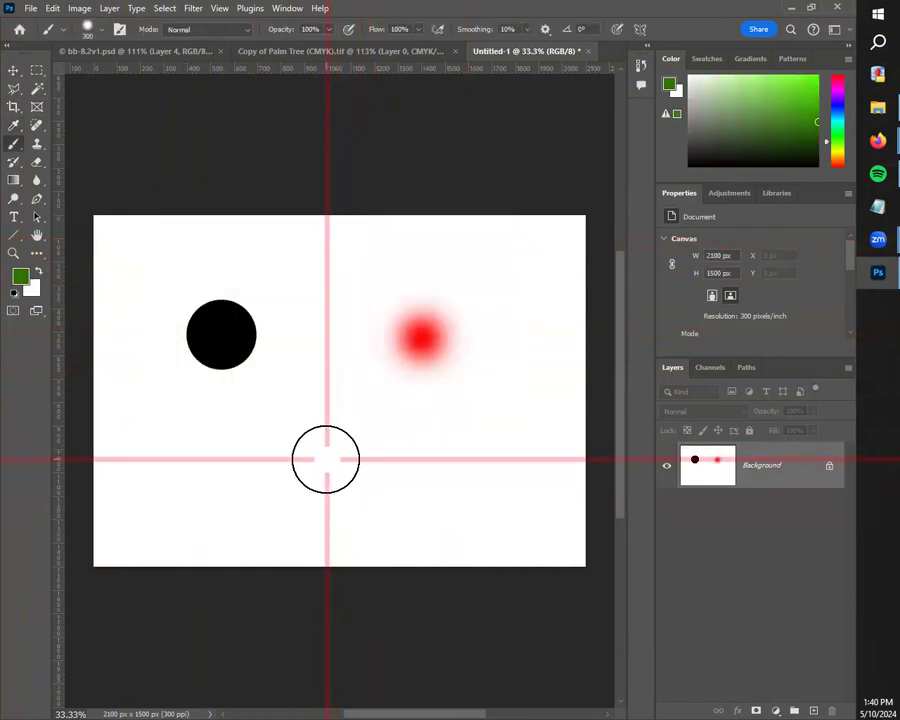
Step: Stamp one green dot with the 50% hardness brush below and between the black and red dots
left_click(328, 455)
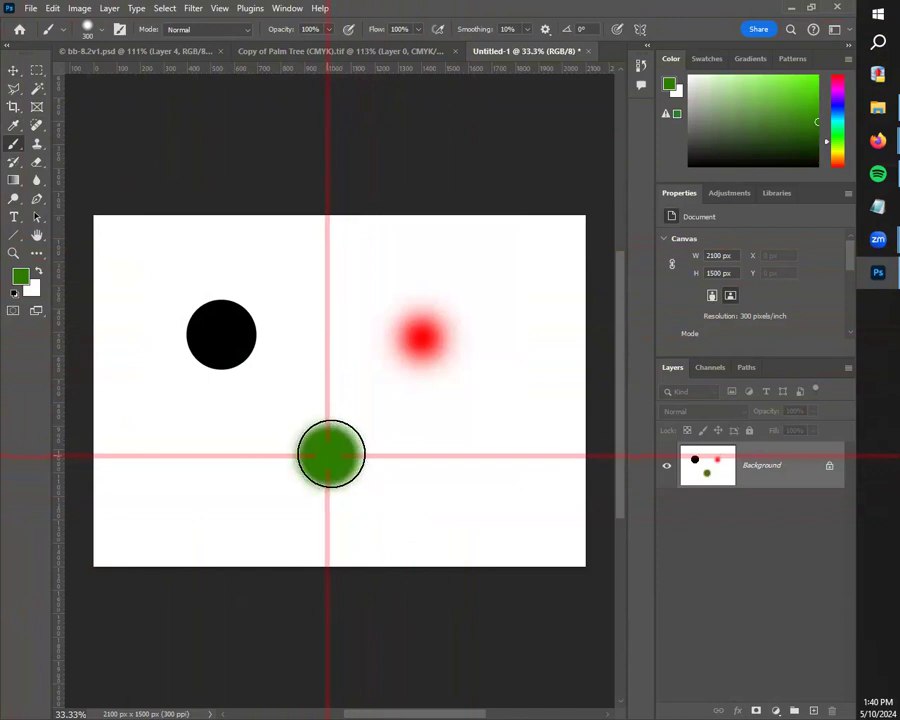
key("v")
left_click(186, 185)
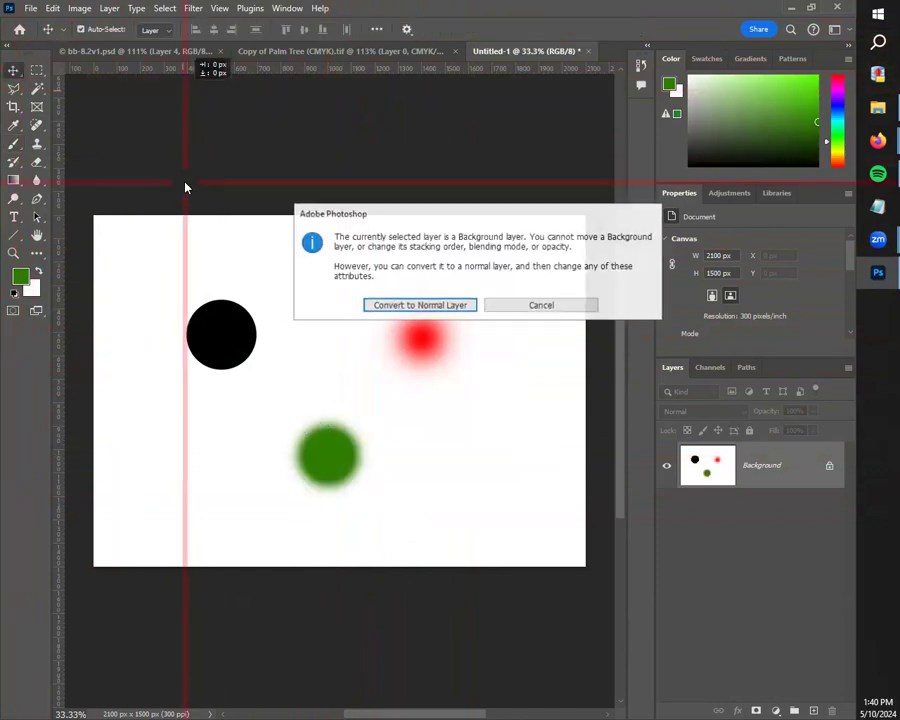
left_click(566, 309)
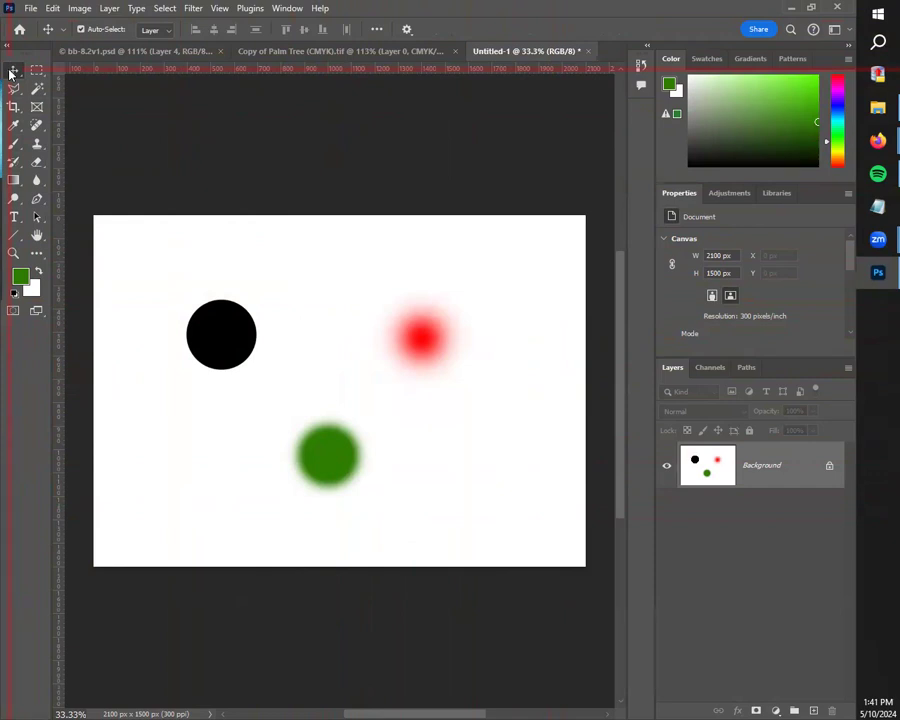
left_click(17, 146)
left_click(87, 27)
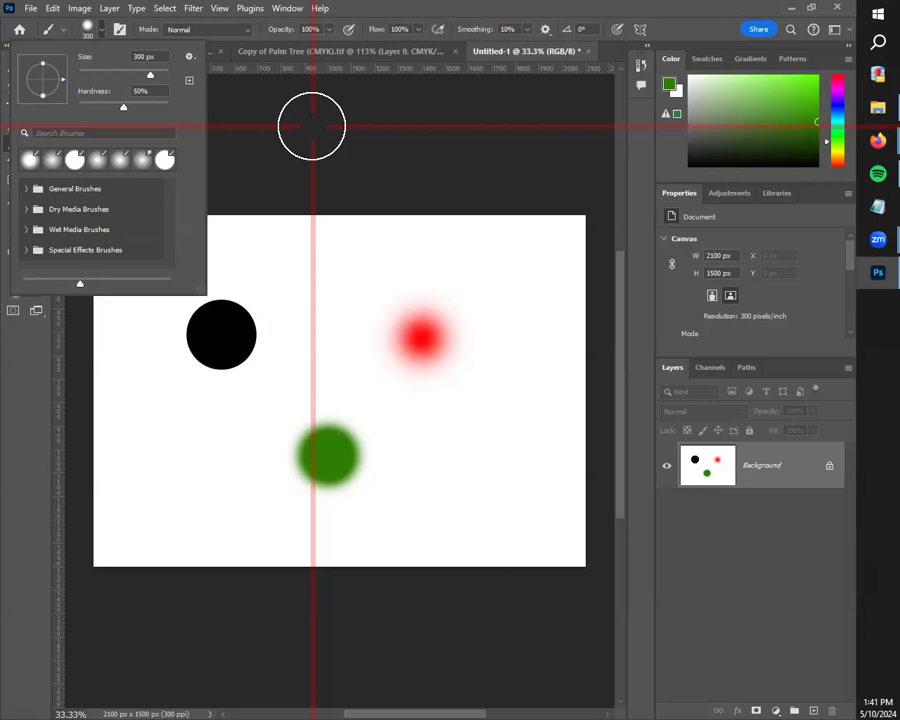
Step: Return to the bb-8.2v1.psd composite, delete the old shadow layer Layer 4, and deselect everything
left_click(19, 29)
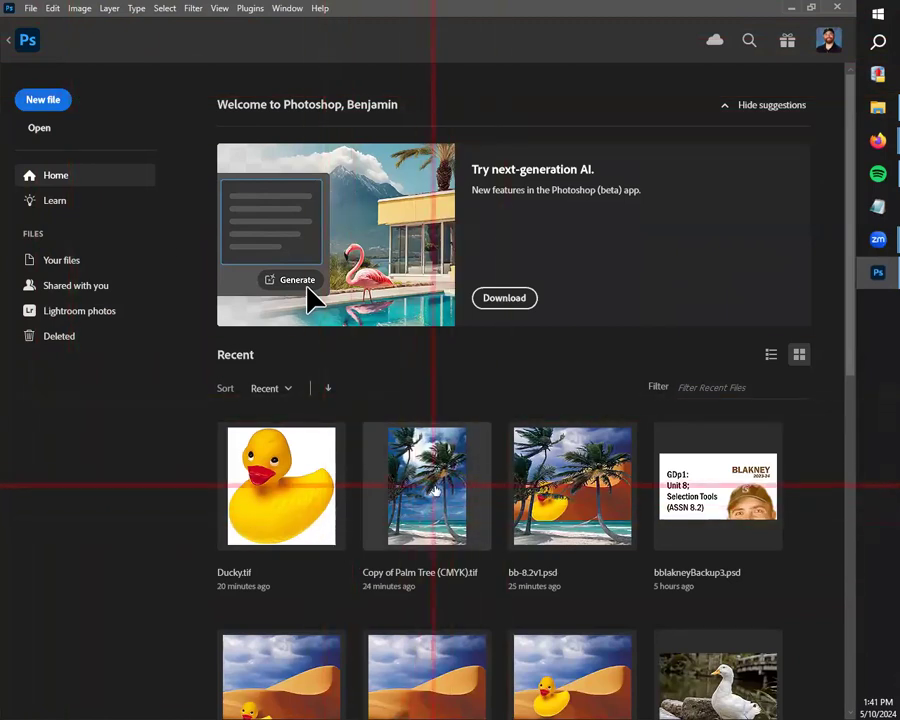
left_click(604, 554)
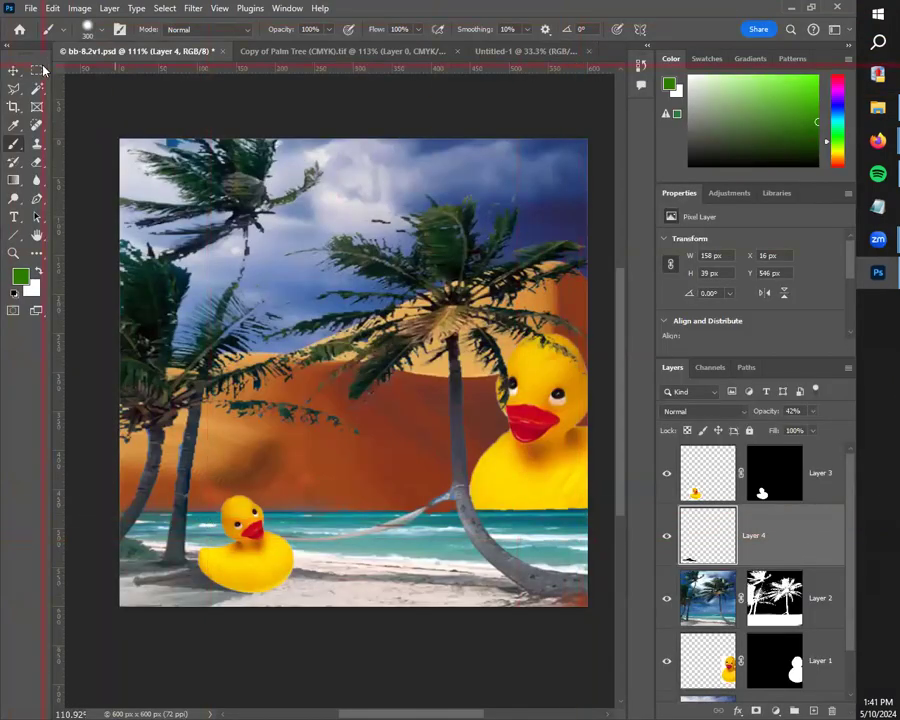
key("v")
key("Delete")
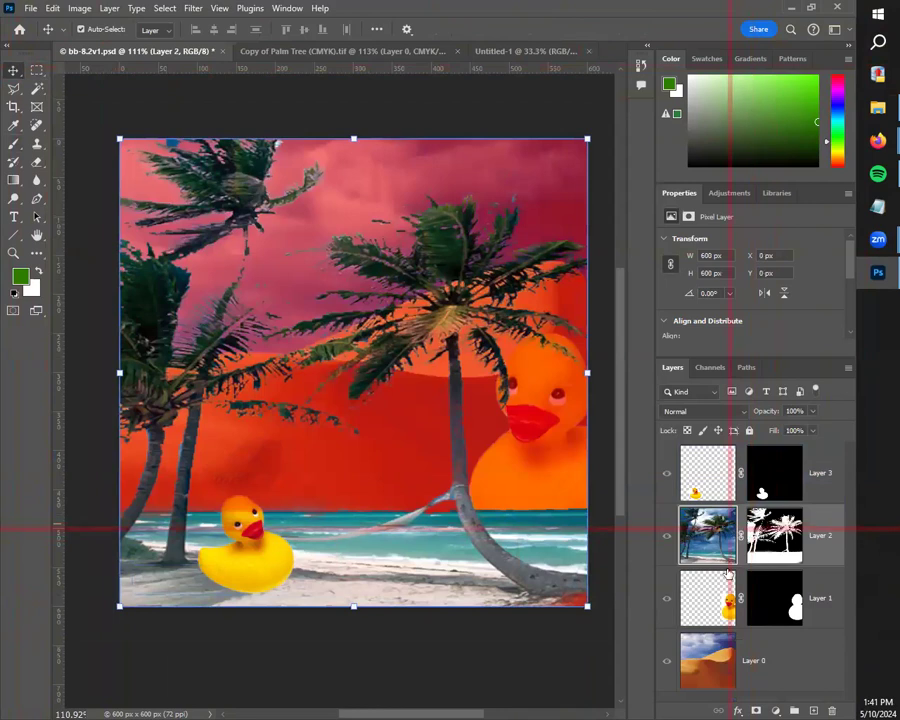
scroll(461, 329, "up", 2)
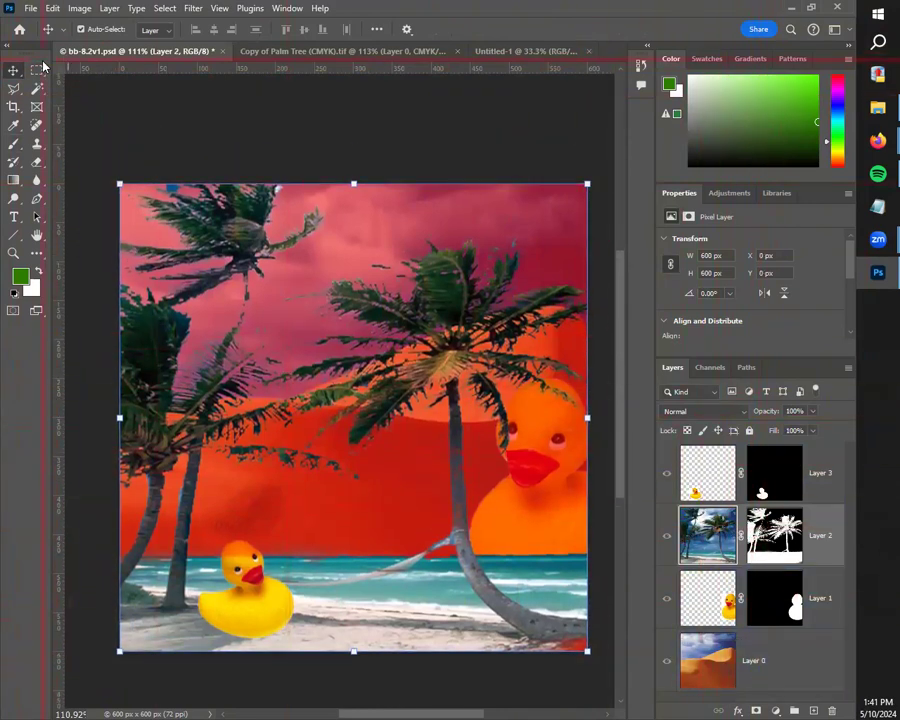
left_click(190, 120)
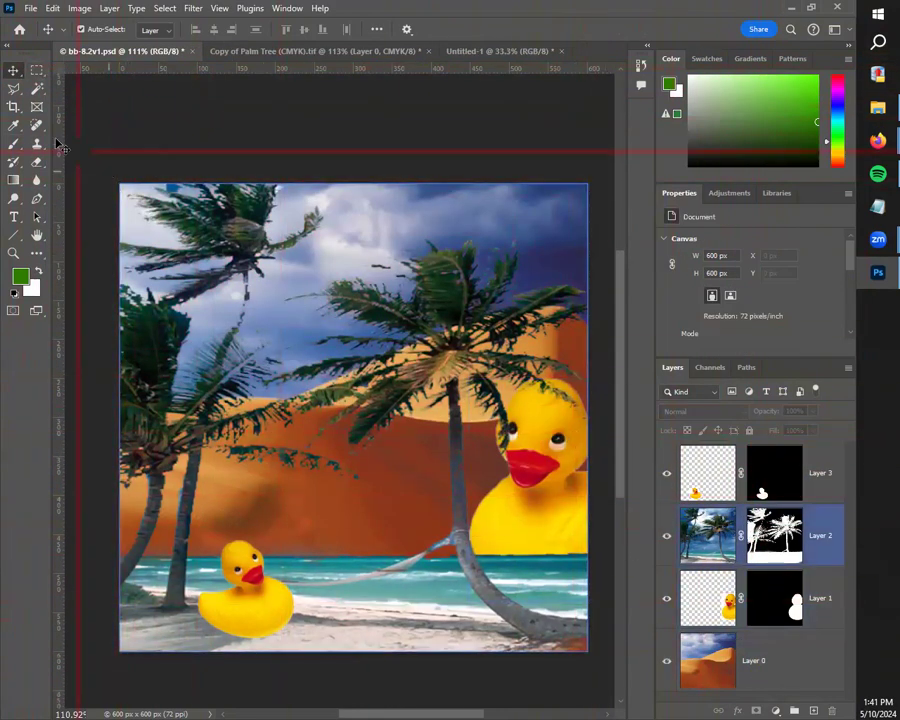
Step: Reset the foreground and background colours to black and white and add a new empty layer above the small duck's layer
key("d")
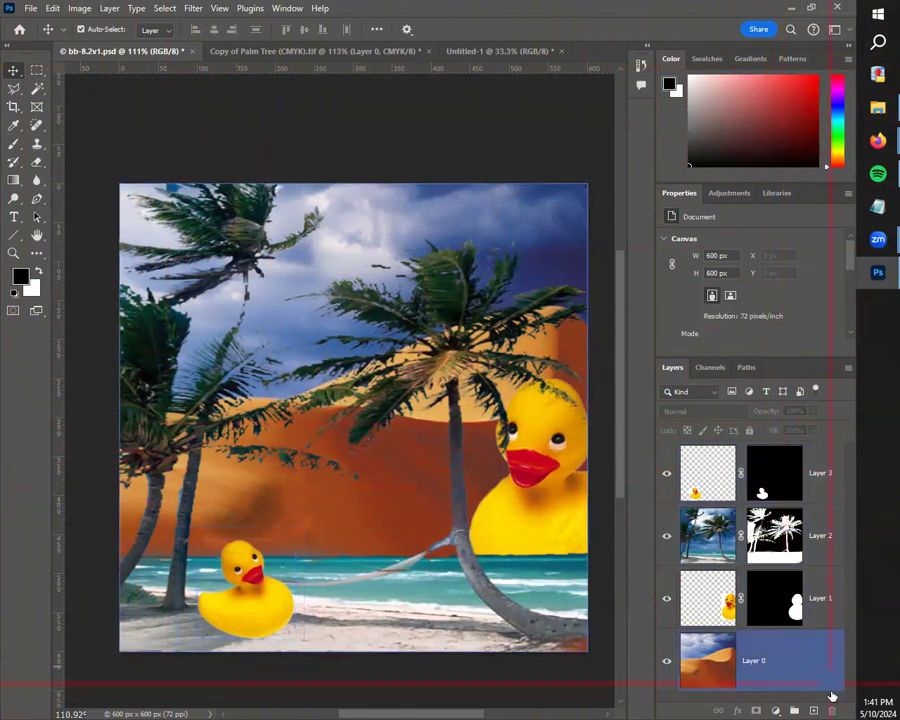
left_click(814, 710)
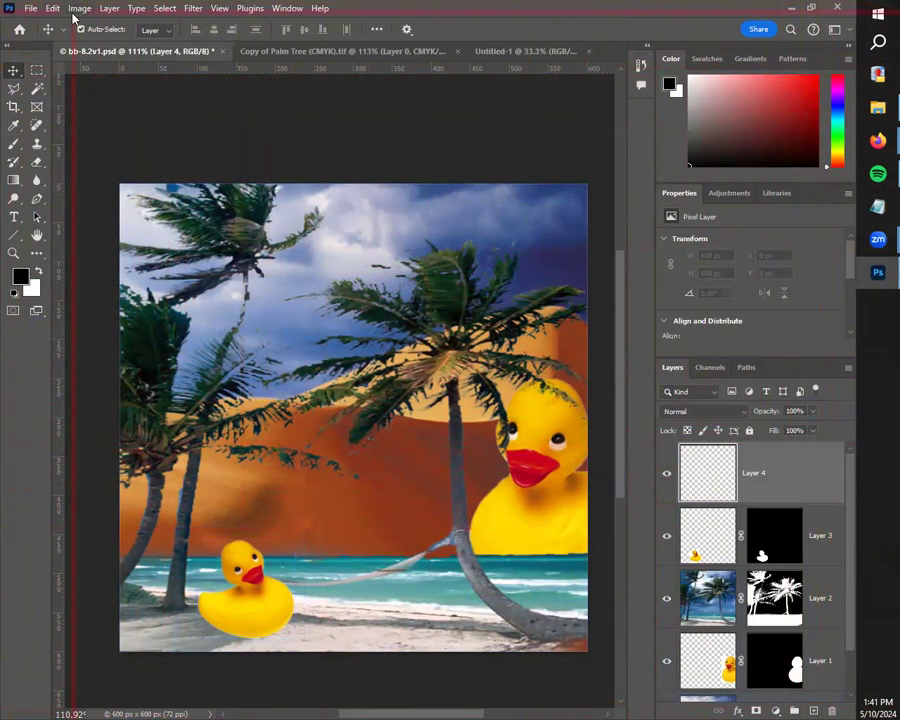
Step: Set the Brush tool to about 31% hardness and reduce its size to 35 px
left_click(12, 147)
left_click(86, 31)
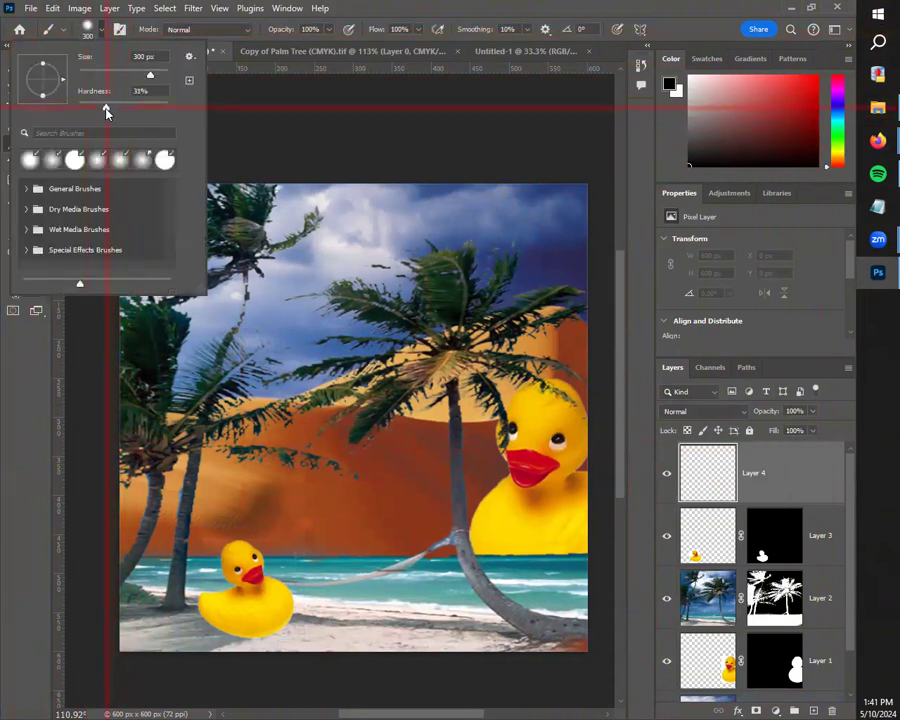
left_click(84, 33)
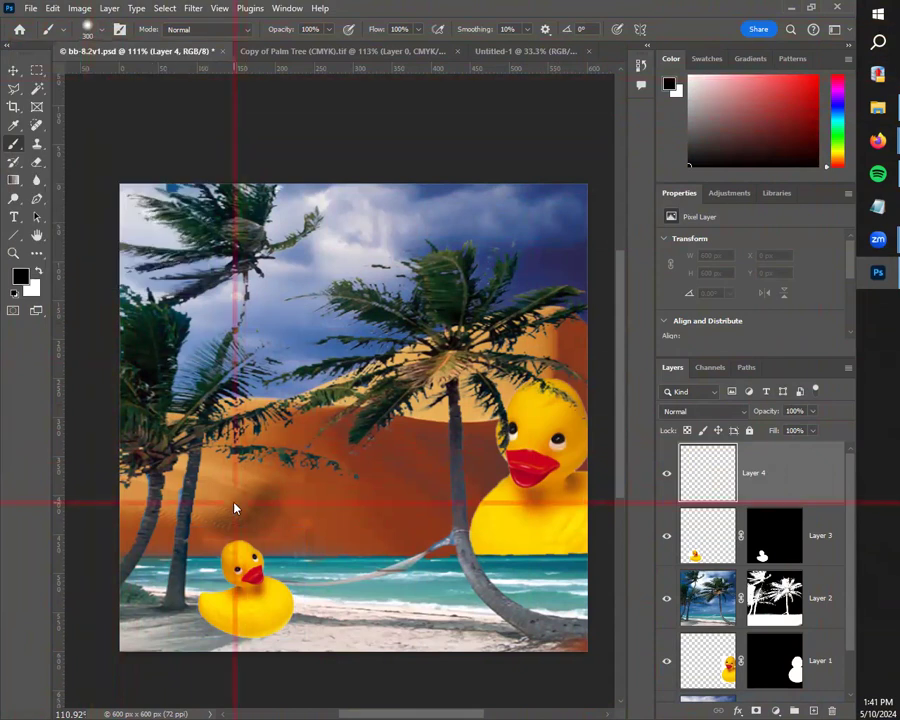
key("bracketleft")
key("bracketleft")
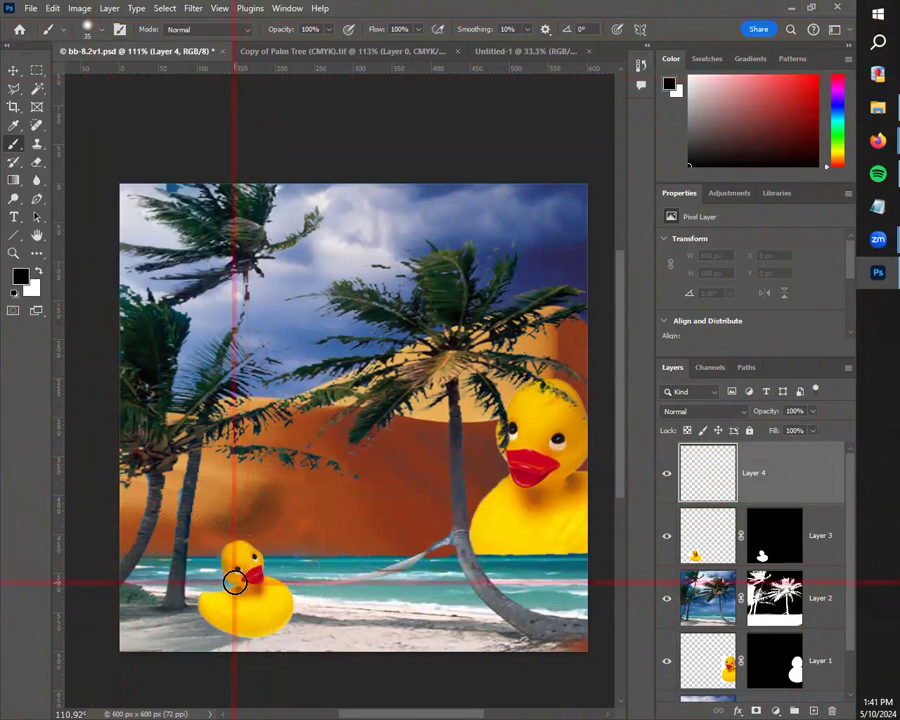
Step: Paint a solid black shadow about 176 × 70 px on Layer 4 over the sand and the small duck's lower body
scroll(234, 590, "up", 5)
left_click_drag(231, 620, 447, 493)
left_click_drag(241, 506, 280, 515)
mouse_move(342, 517)
left_mouse_down()
mouse_move(248, 512)
mouse_move(401, 526)
mouse_move(362, 513)
mouse_move(440, 525)
left_mouse_up()
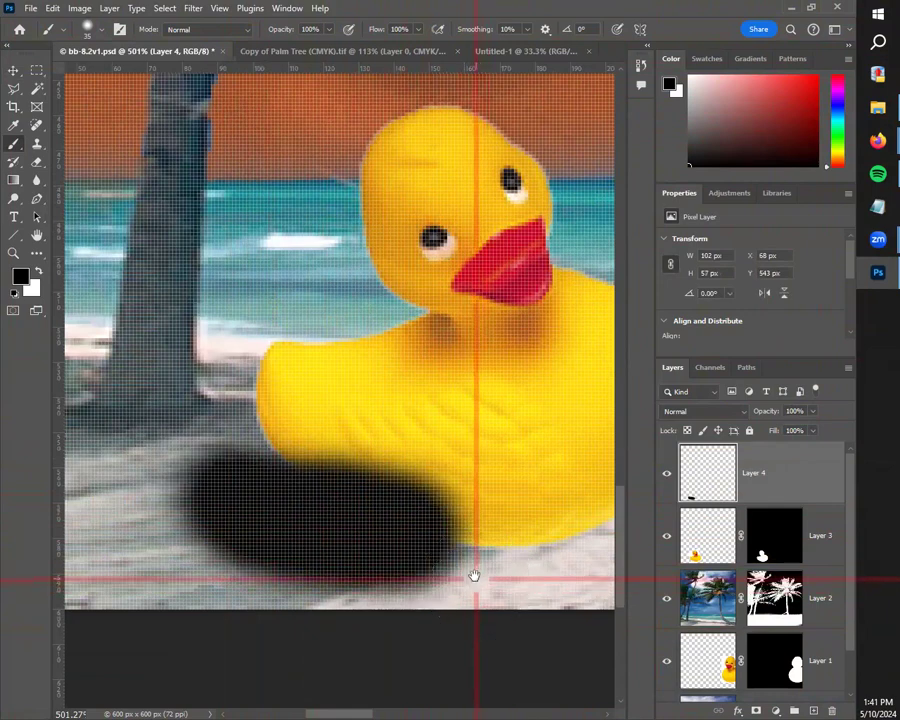
left_click_drag(474, 575, 422, 533)
mouse_move(346, 518)
left_mouse_down()
mouse_move(427, 503)
mouse_move(265, 498)
mouse_move(128, 519)
mouse_move(174, 489)
mouse_move(134, 507)
mouse_move(181, 490)
left_mouse_up()
left_click_drag(238, 503, 415, 460)
mouse_move(307, 465)
left_mouse_down()
mouse_move(246, 458)
mouse_move(249, 430)
mouse_move(314, 454)
mouse_move(269, 424)
mouse_move(316, 467)
mouse_move(207, 453)
mouse_move(363, 467)
mouse_move(289, 471)
mouse_move(329, 477)
left_mouse_up()
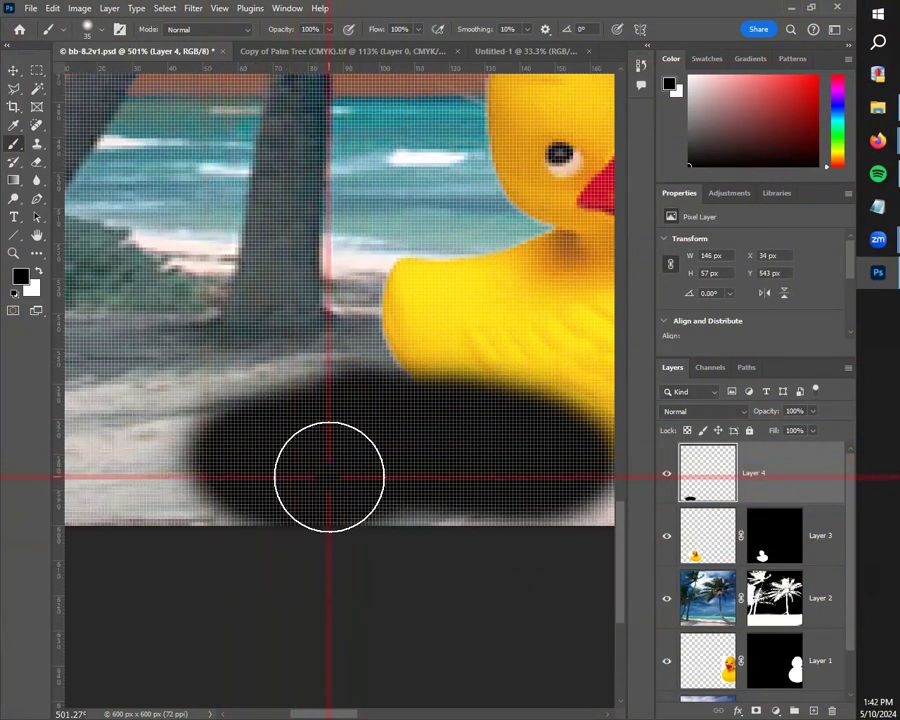
mouse_move(279, 438)
left_mouse_down()
mouse_move(483, 362)
mouse_move(307, 416)
mouse_move(395, 408)
left_mouse_up()
mouse_move(458, 411)
left_mouse_down()
mouse_move(327, 404)
mouse_move(344, 411)
mouse_move(372, 386)
left_mouse_up()
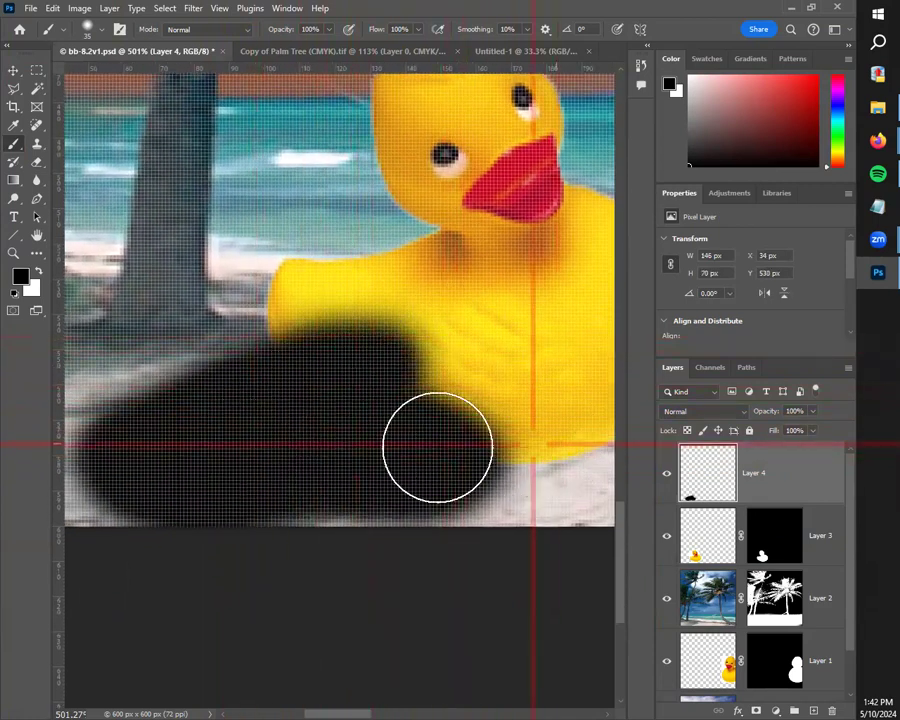
left_click_drag(492, 472, 373, 470)
mouse_move(299, 470)
left_mouse_down()
mouse_move(452, 438)
mouse_move(373, 435)
mouse_move(442, 427)
left_mouse_up()
scroll(415, 412, "down", 4)
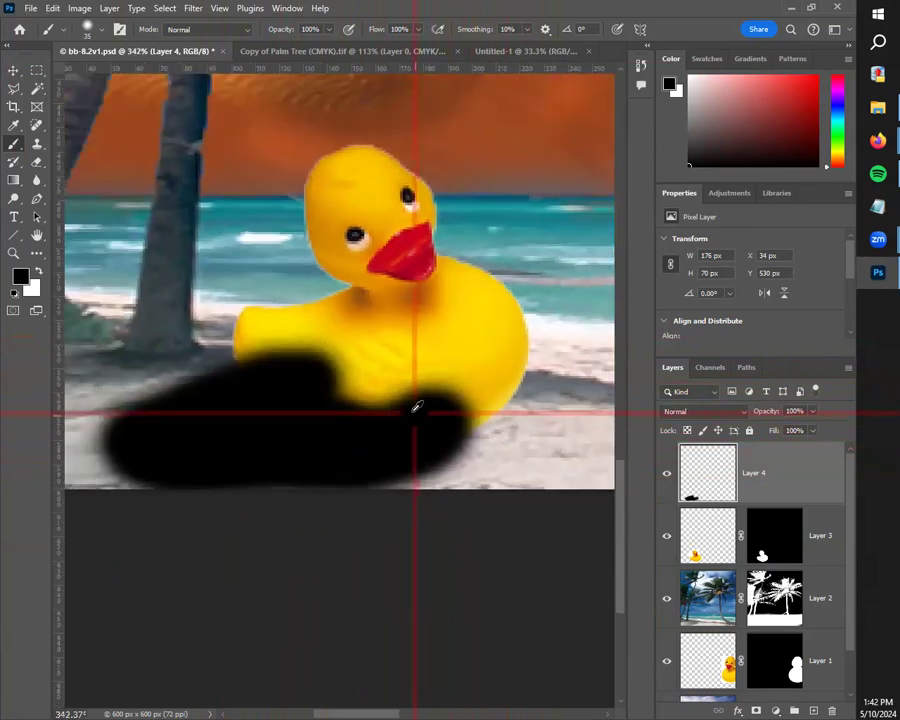
scroll(415, 410, "down", 3)
key("v")
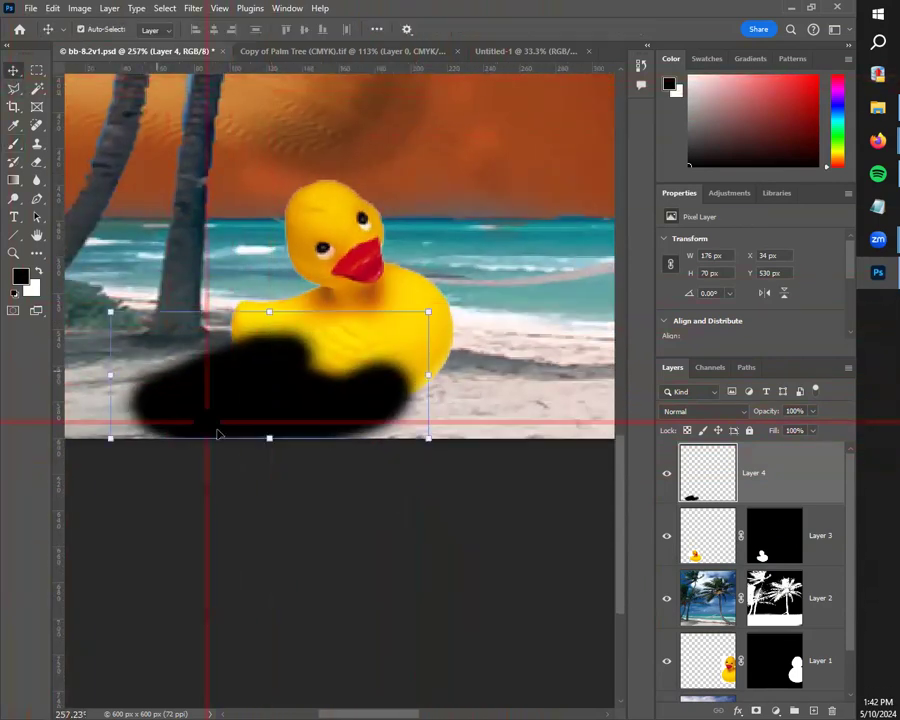
left_click(257, 479)
Step: Set the opacity of the shadow on Layer 4 to 48% and place that layer beneath the duck's Layer 3
scroll(266, 544, "down", 5)
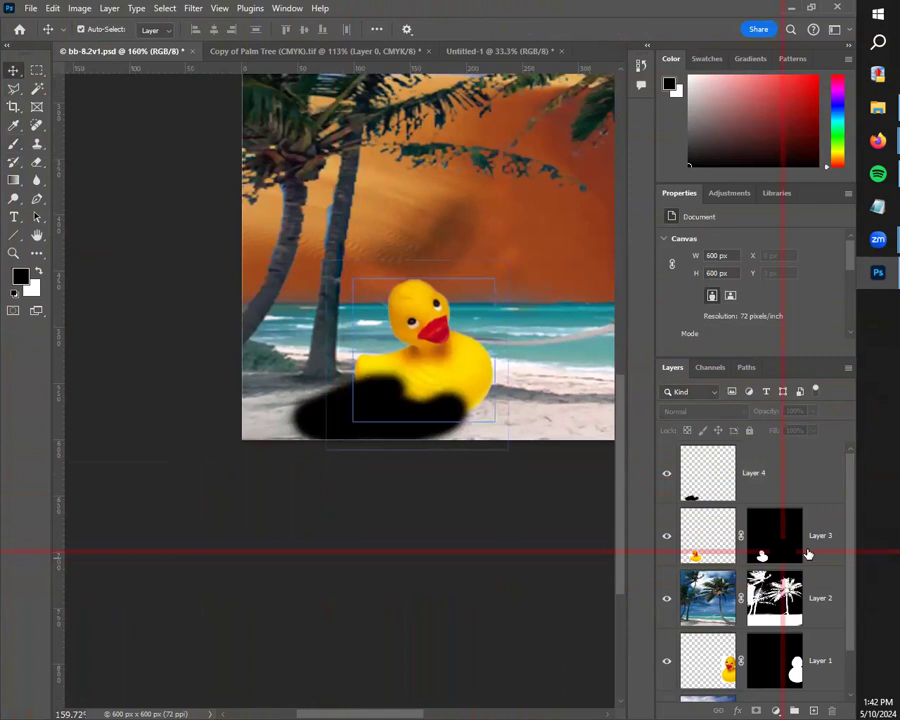
left_click(790, 470)
left_click_drag(781, 432, 778, 426)
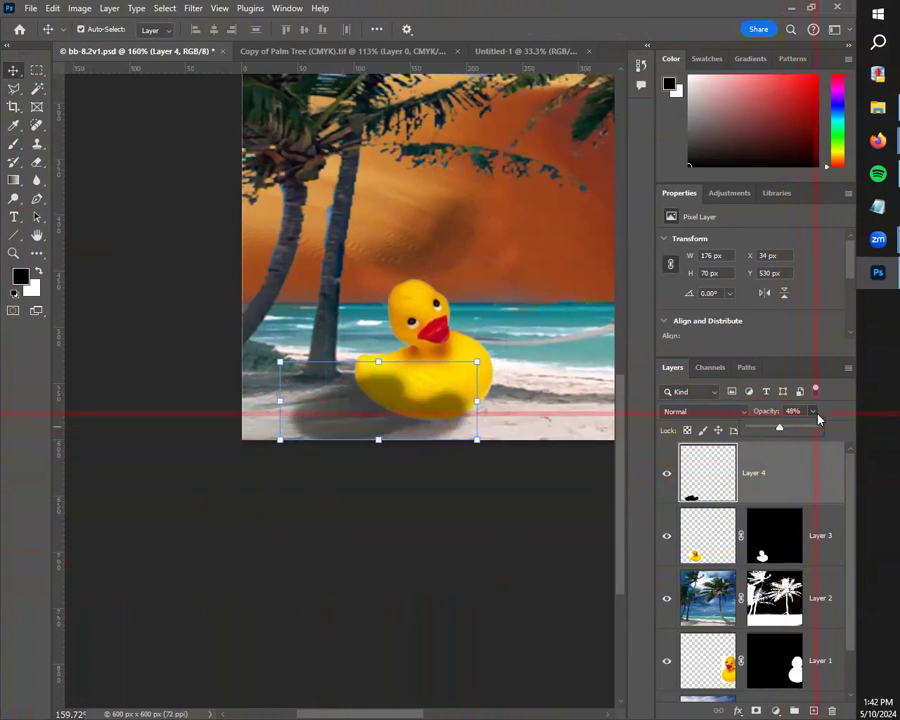
left_click_drag(790, 472, 783, 546)
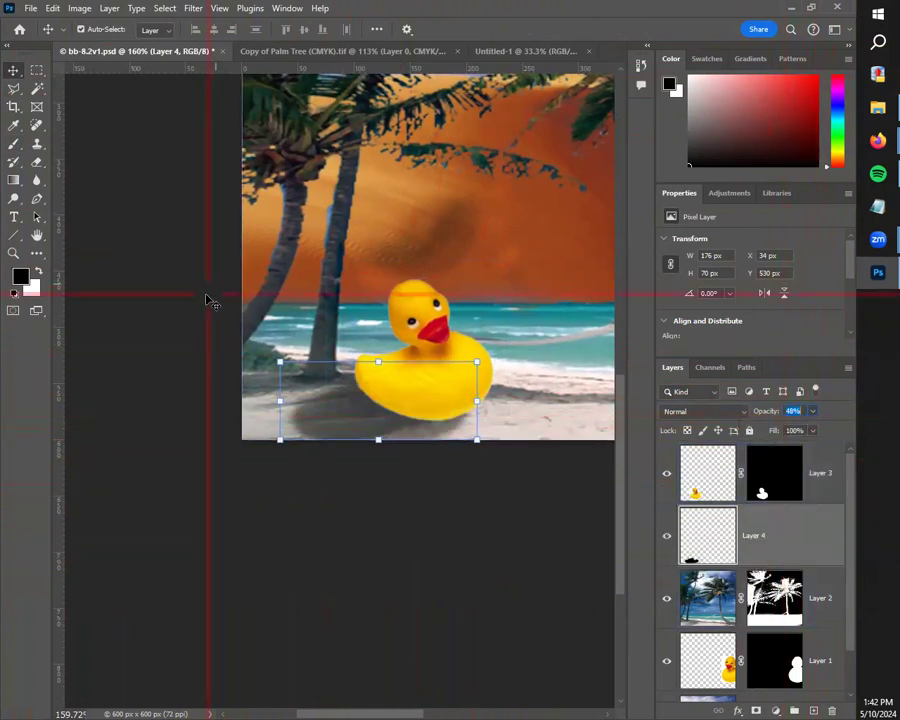
Step: Reposition and transform the shadow under the small duck to about 177 × 78 px at X 56, Y 527, and deselect it
left_click_drag(487, 355, 516, 374)
left_click_drag(338, 433, 380, 421)
left_click_drag(520, 368, 520, 361)
left_click_drag(475, 429, 468, 420)
left_click(15, 71)
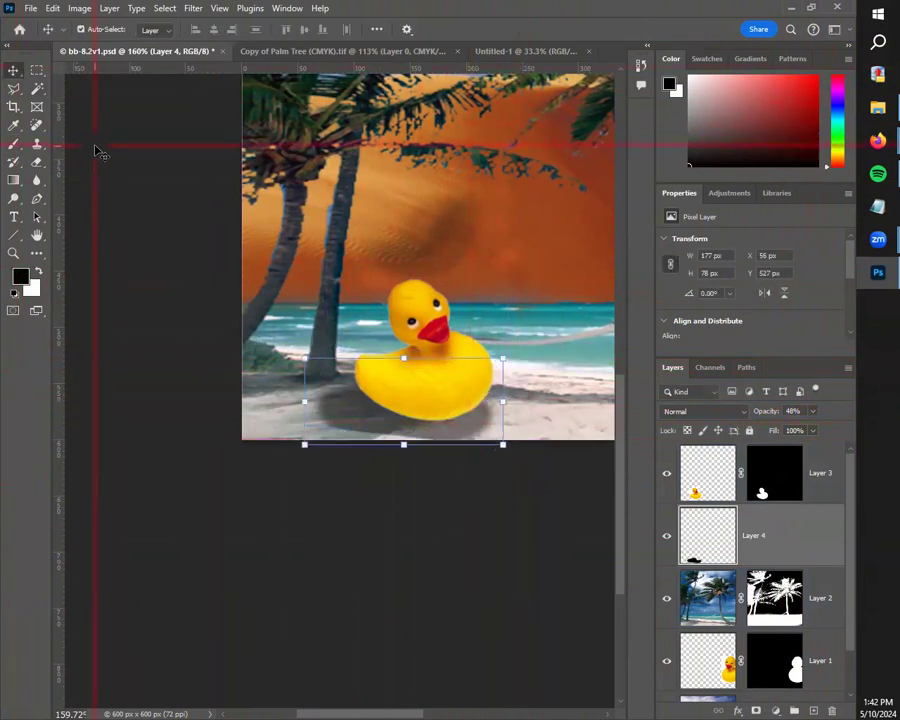
left_click(428, 533)
scroll(402, 566, "down", 4)
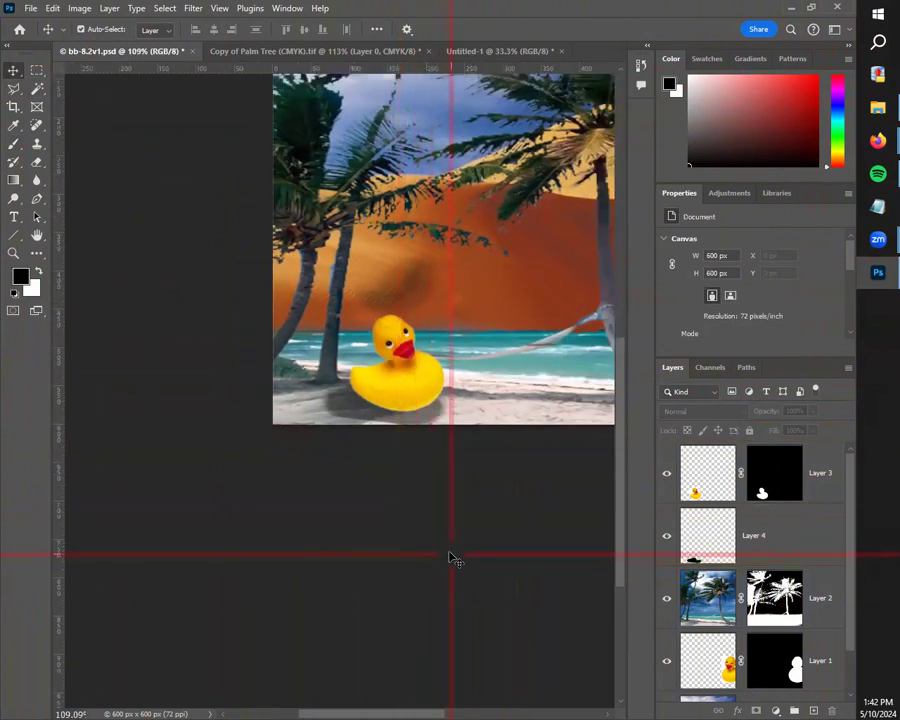
left_click_drag(443, 512, 346, 665)
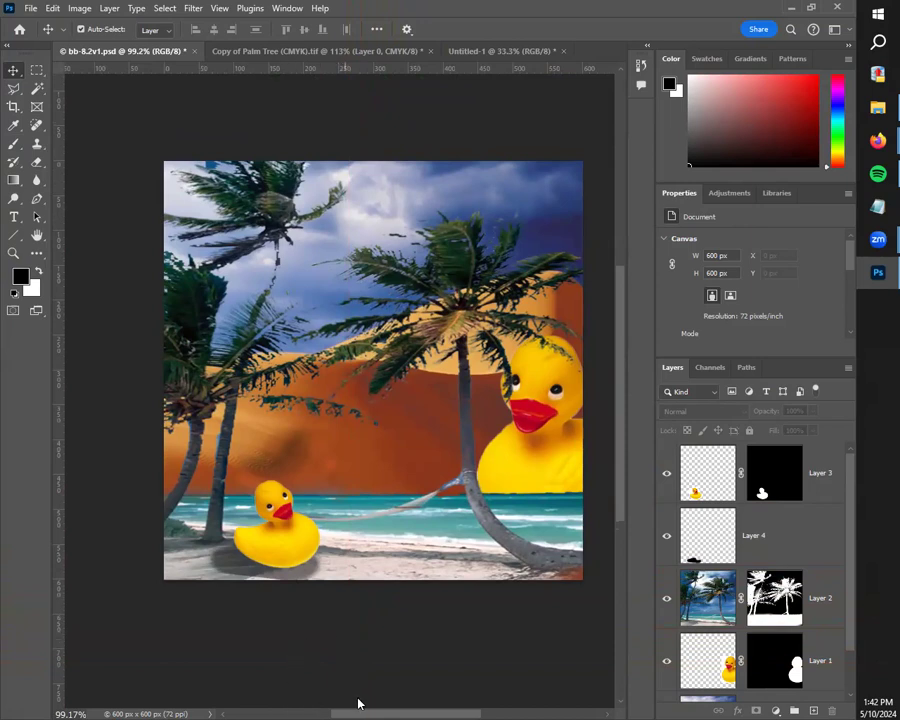
scroll(361, 701, "right", 2)
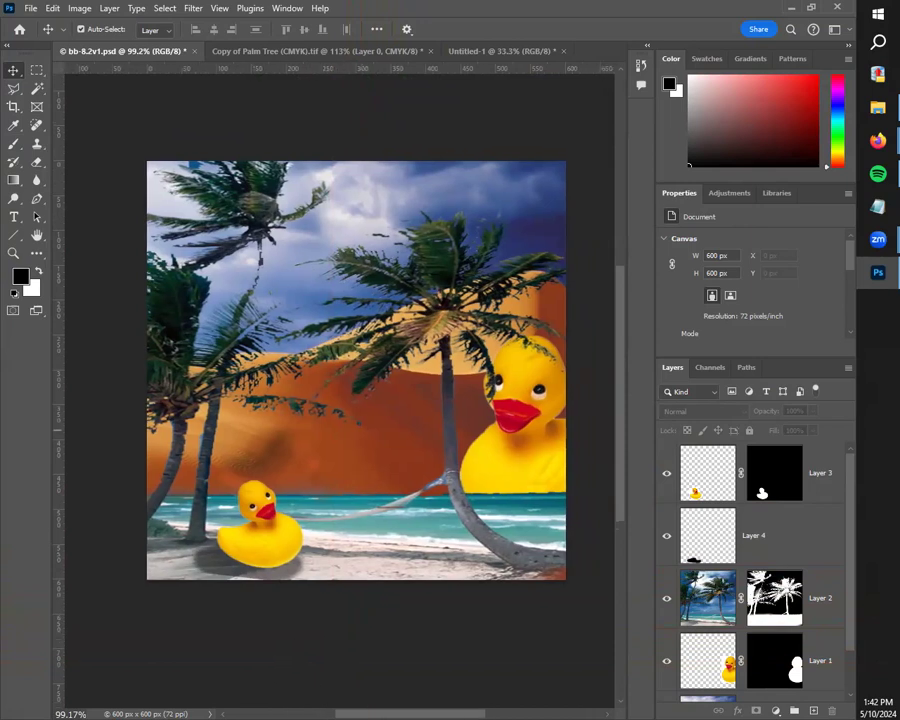